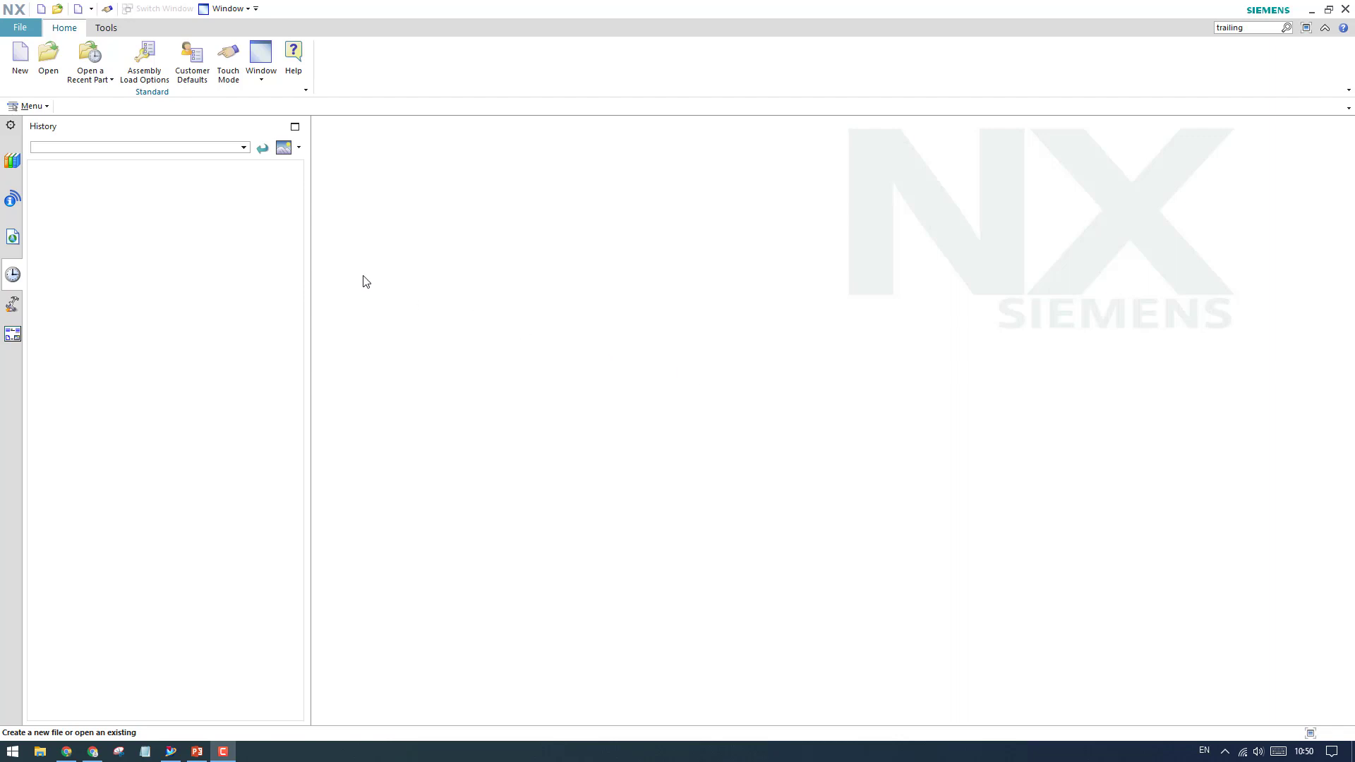
# Create a new part from the Sheet Metal template in millimetres with the default file name
pyautogui.click(20, 60)
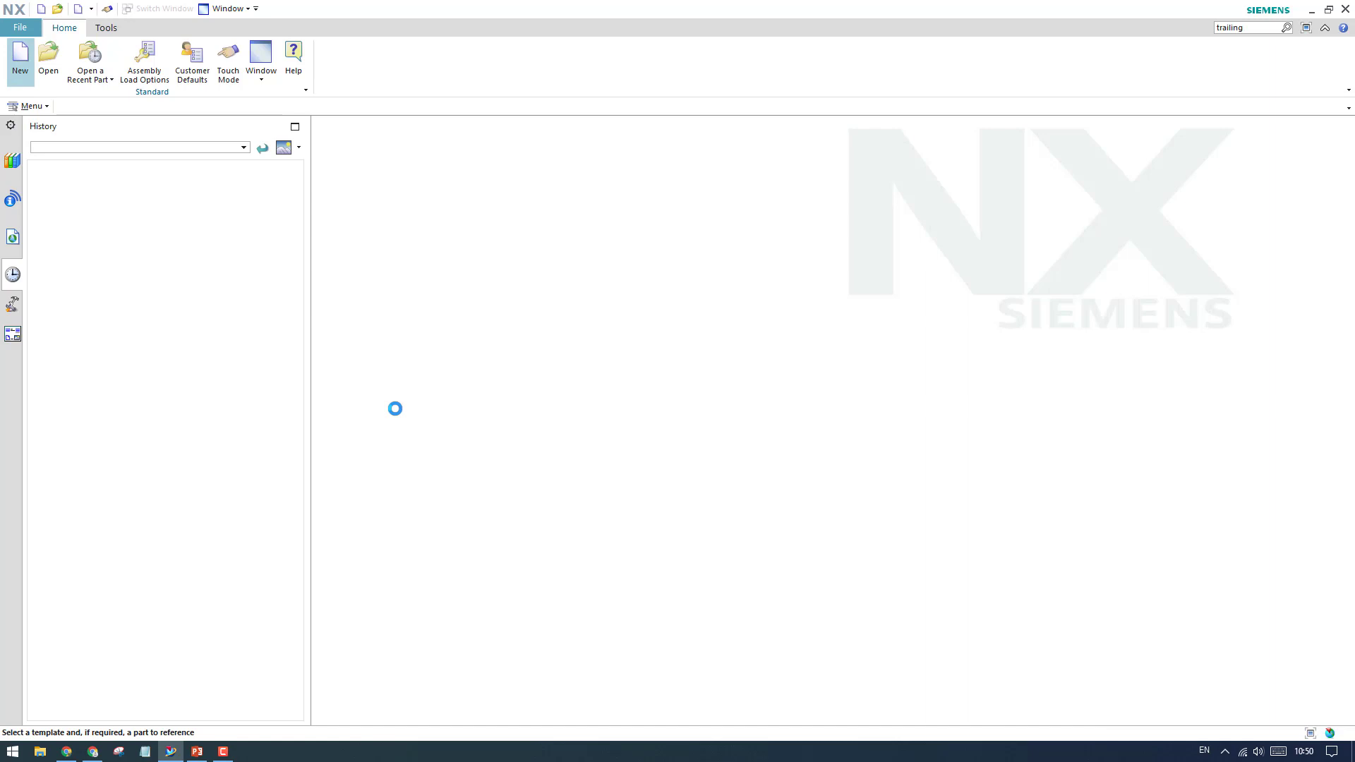
pyautogui.click(250, 345)
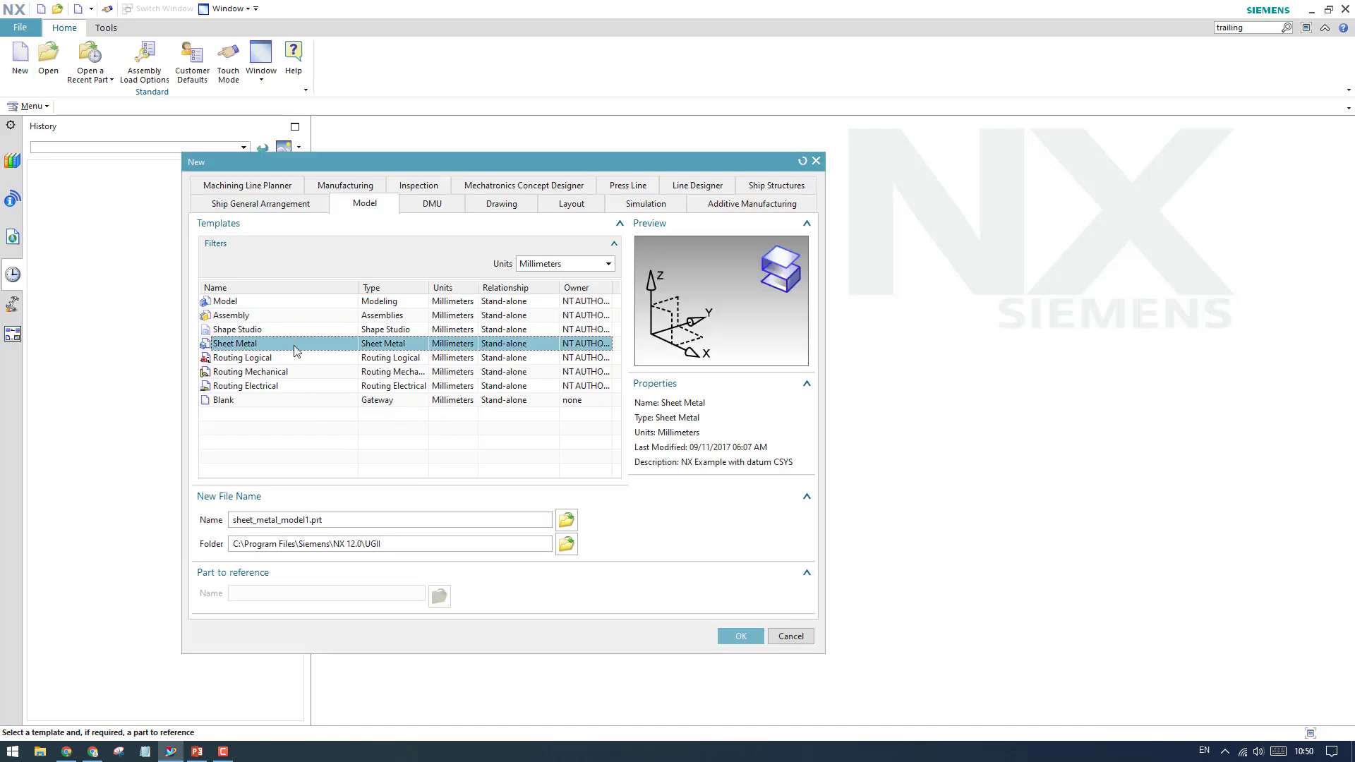
pyautogui.click(724, 636)
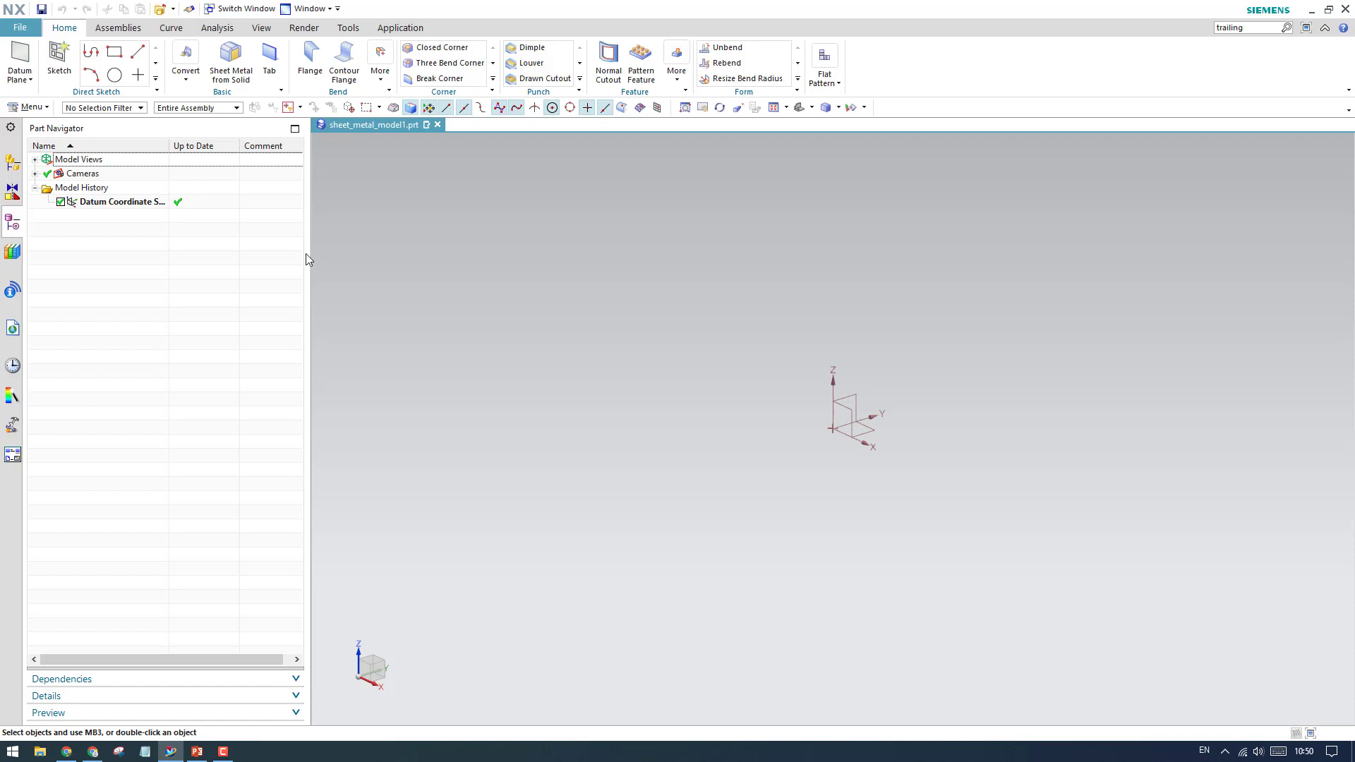
pyautogui.click(311, 78)
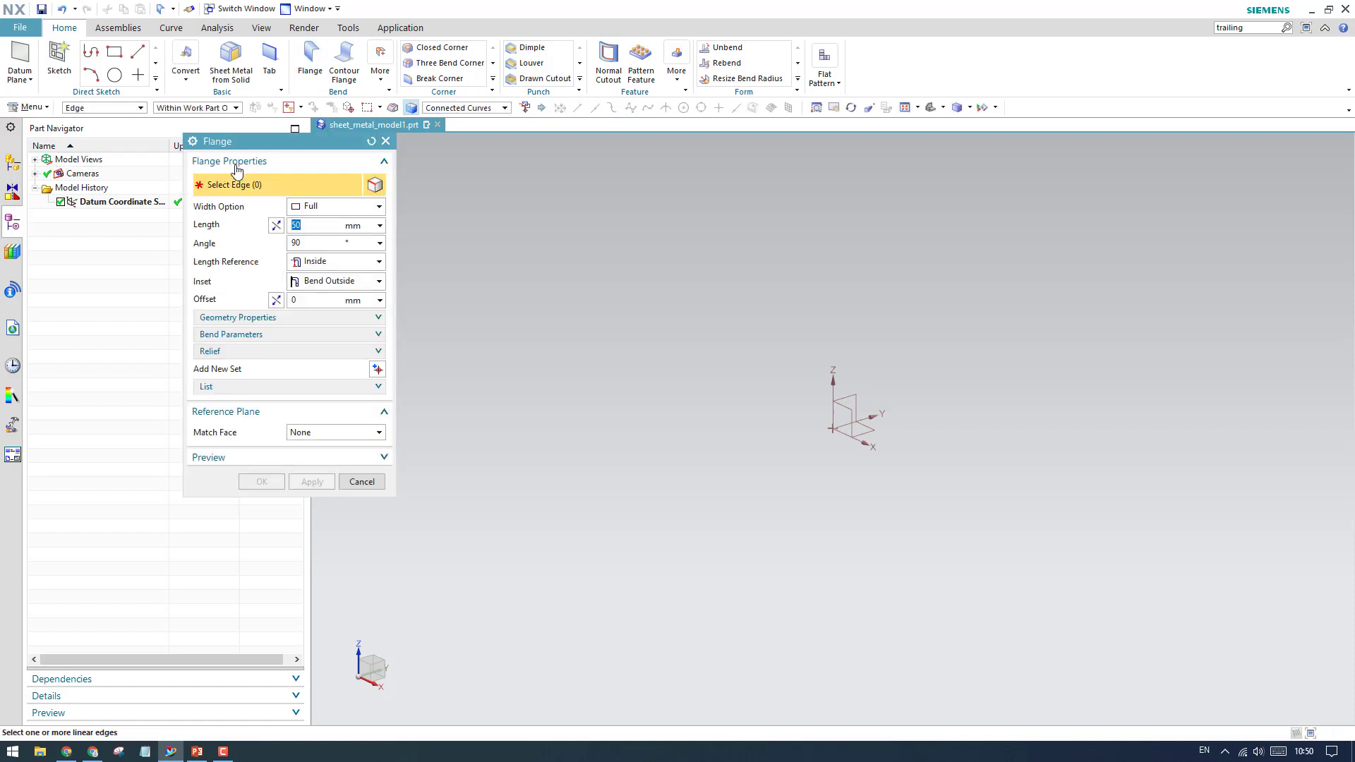
pyautogui.moveTo(259, 135); pyautogui.dragTo(229, 126)
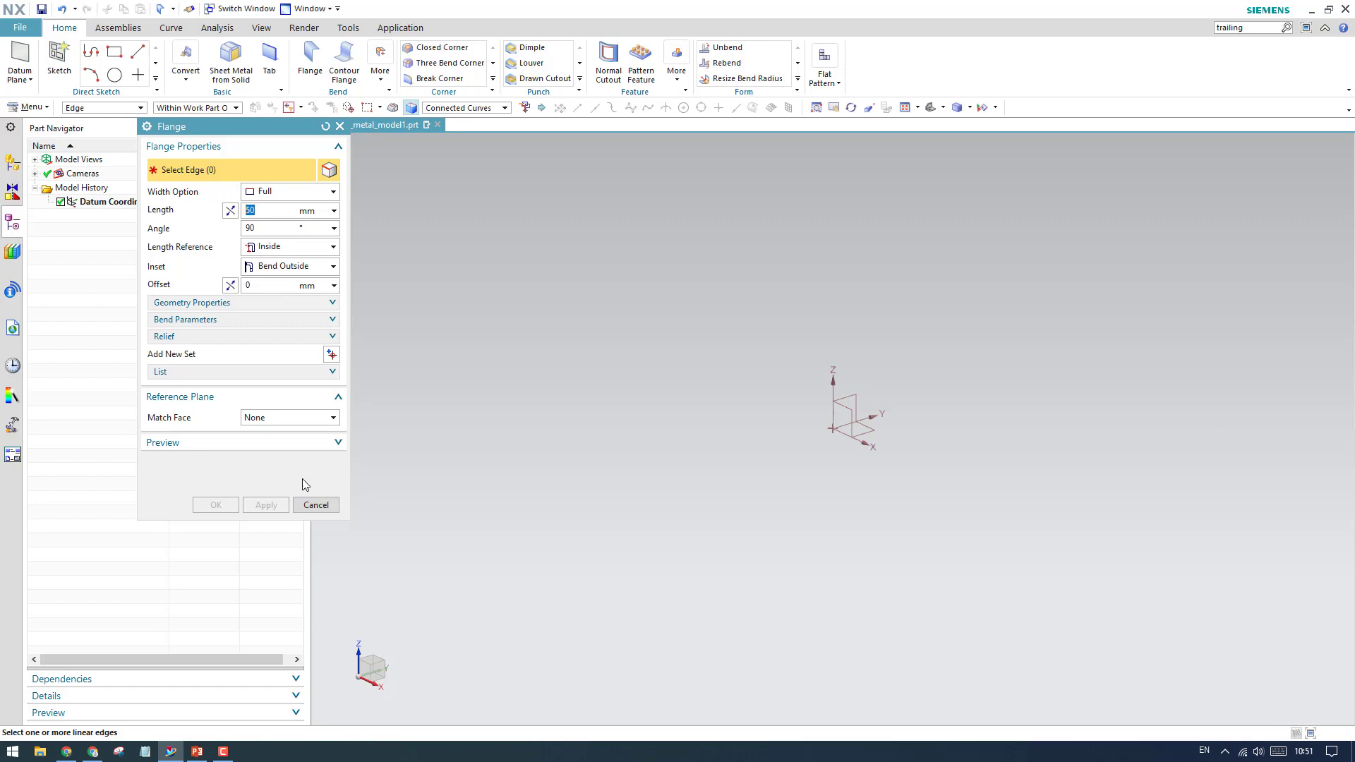
pyautogui.click(315, 505)
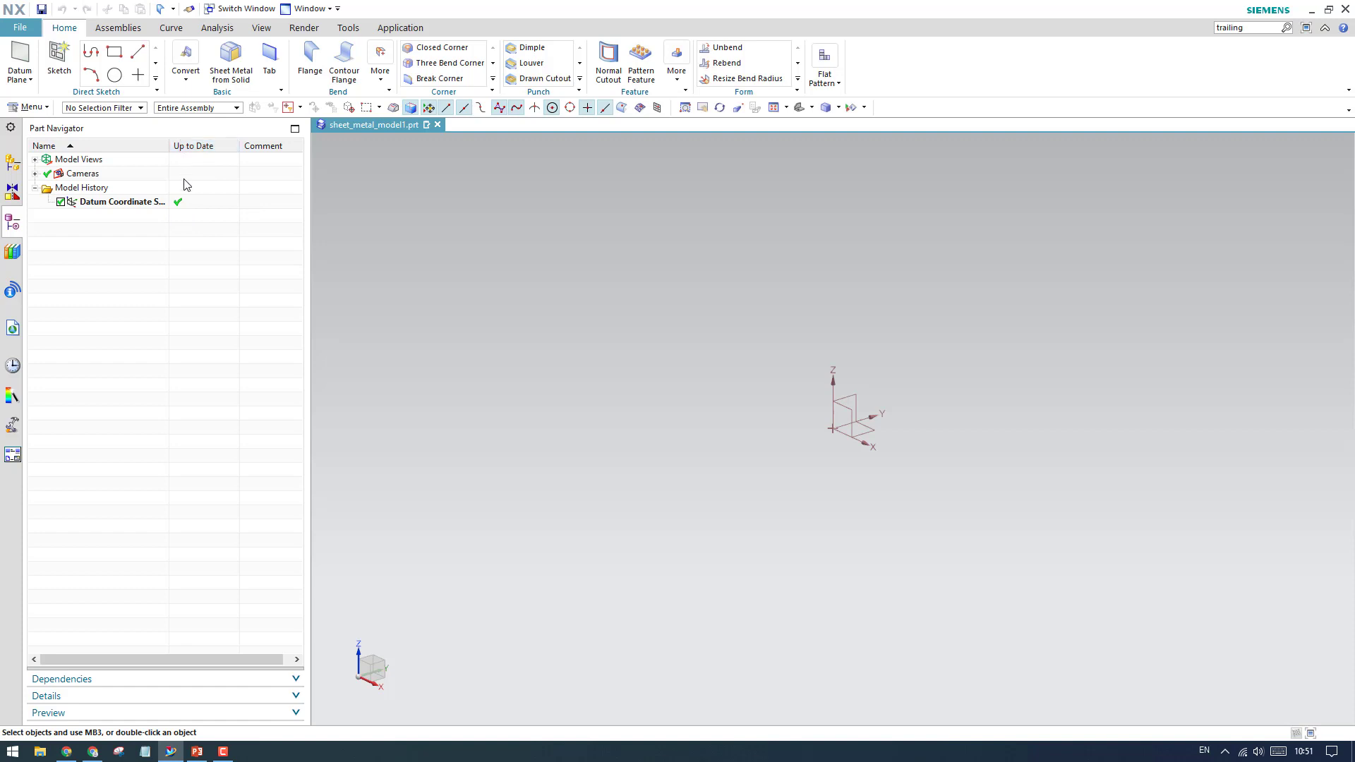
# Create a base tab of default thickness from a rectangle sketched around the origin on the horizontal XY plane
pyautogui.click(267, 65)
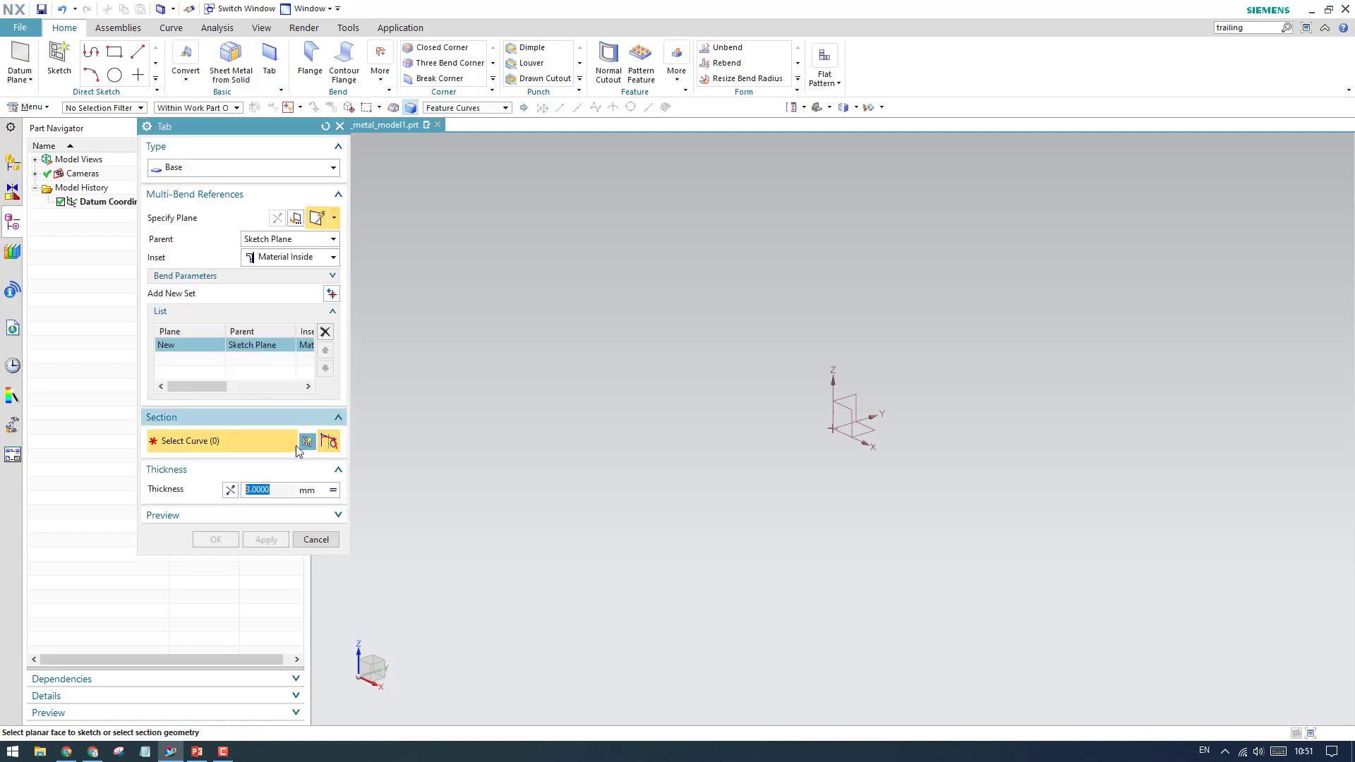
pyautogui.press('Escape')
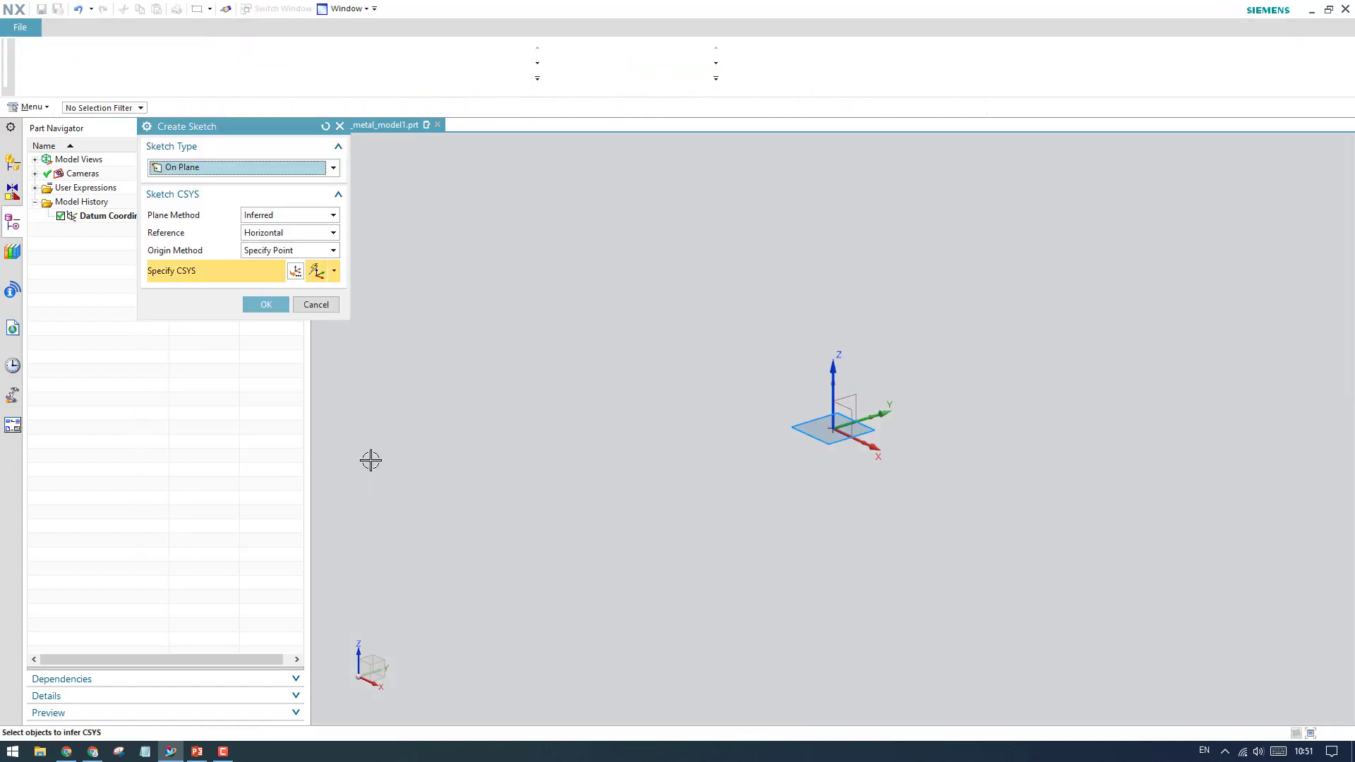
pyautogui.middleClick(305, 325)
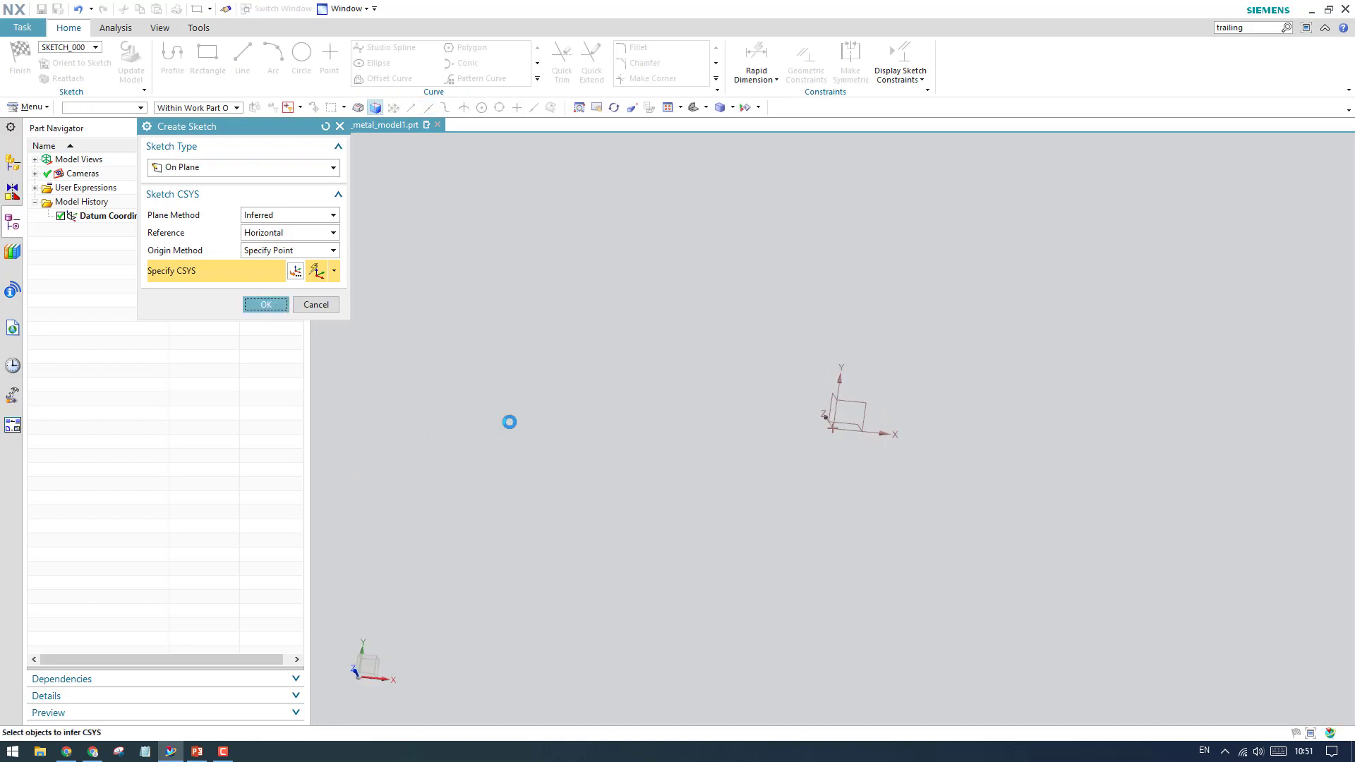
pyautogui.click(207, 57)
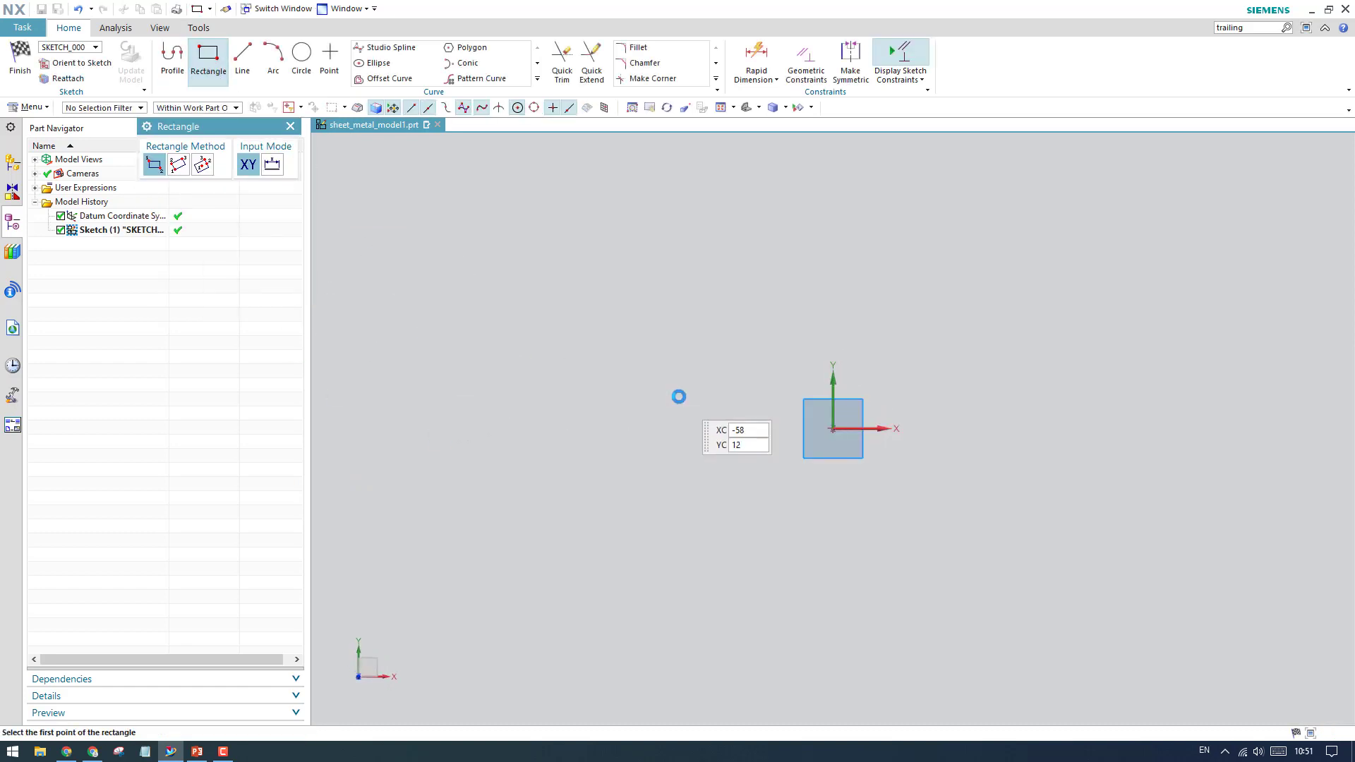
pyautogui.click(623, 290)
pyautogui.click(1246, 634)
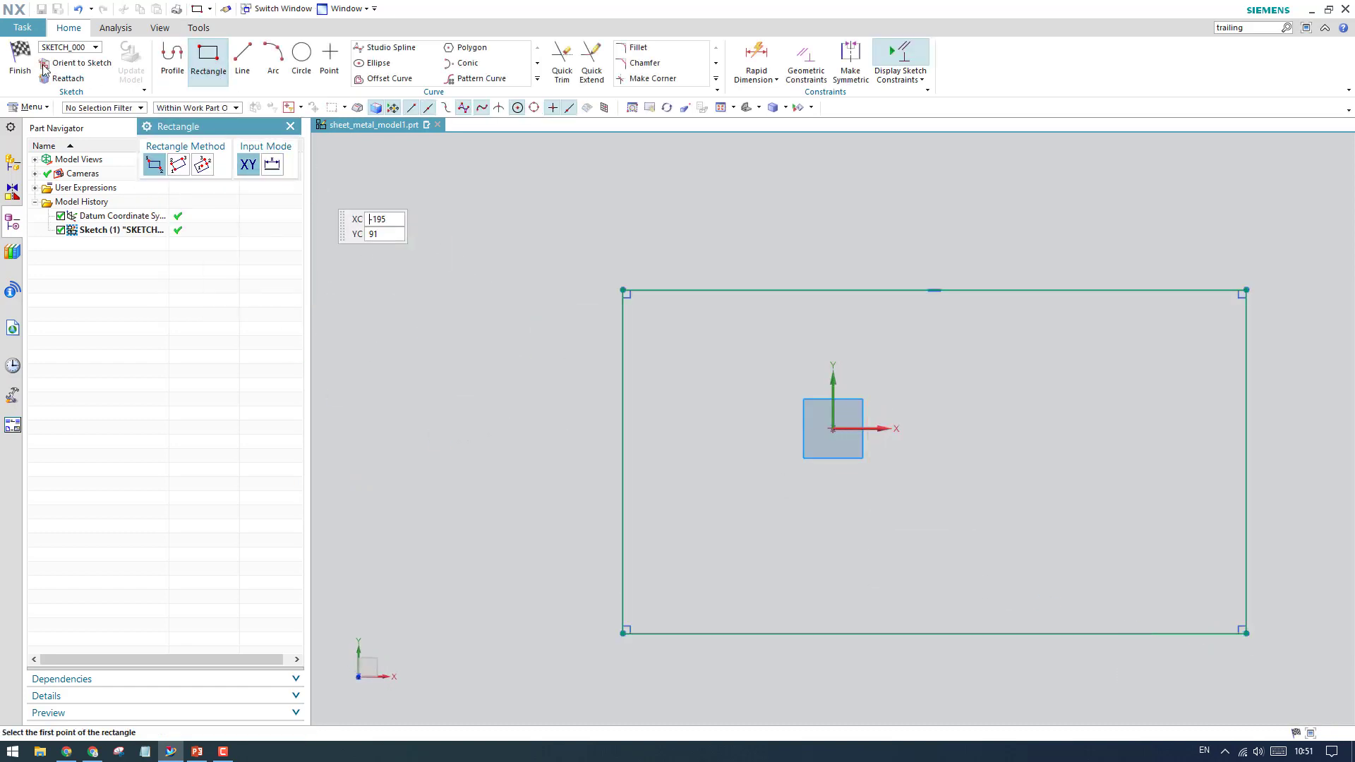
pyautogui.hotkey('ctrl', 'q')
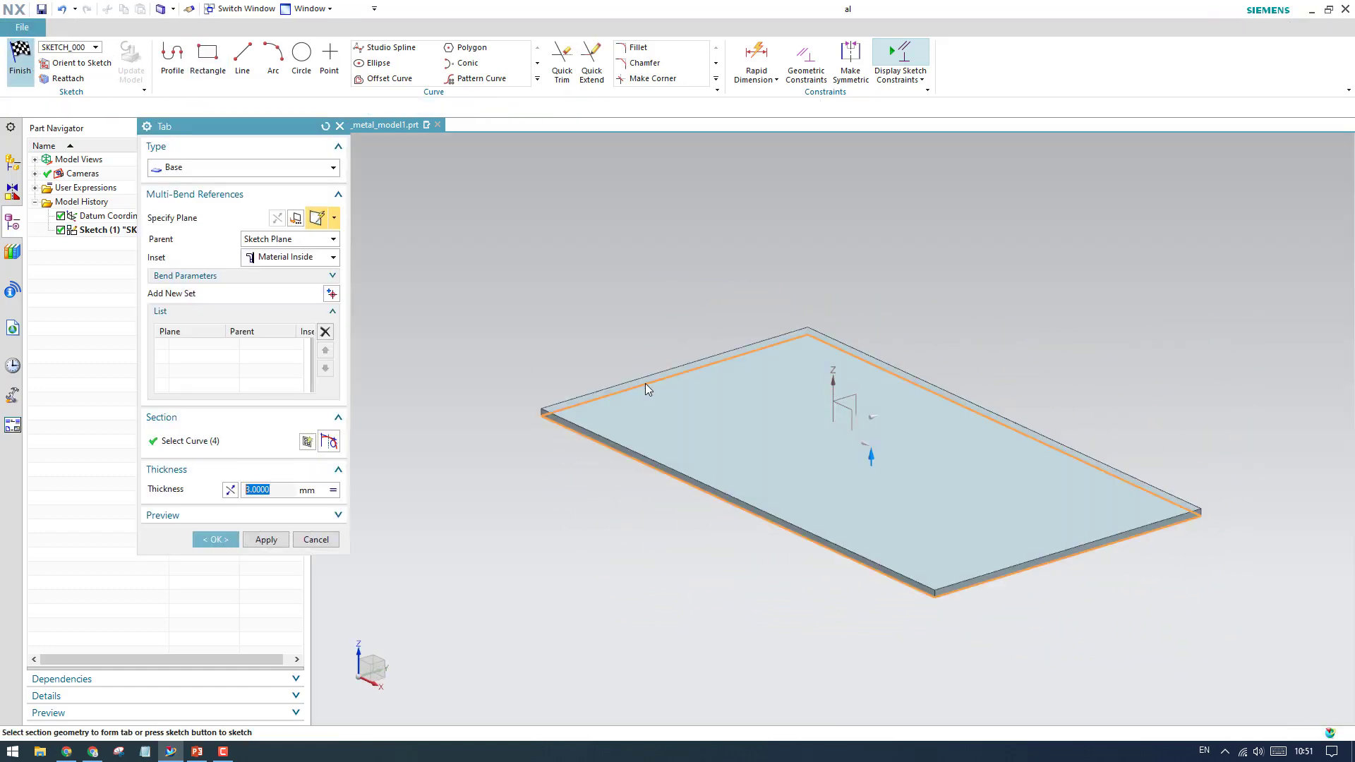
pyautogui.click(209, 541)
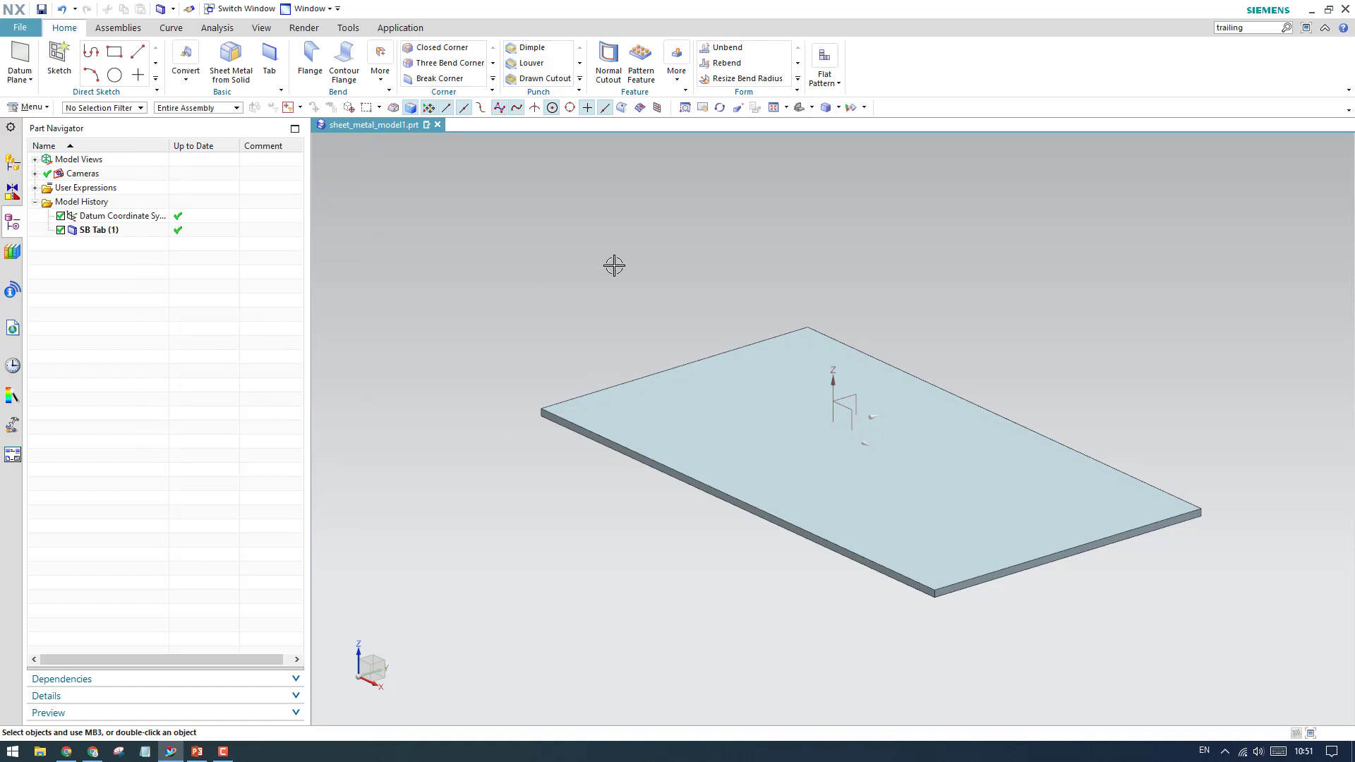
# Start a full-width flange on the short end edge of the base tab
pyautogui.scroll(-2, 611, 275)
pyautogui.click(310, 60)
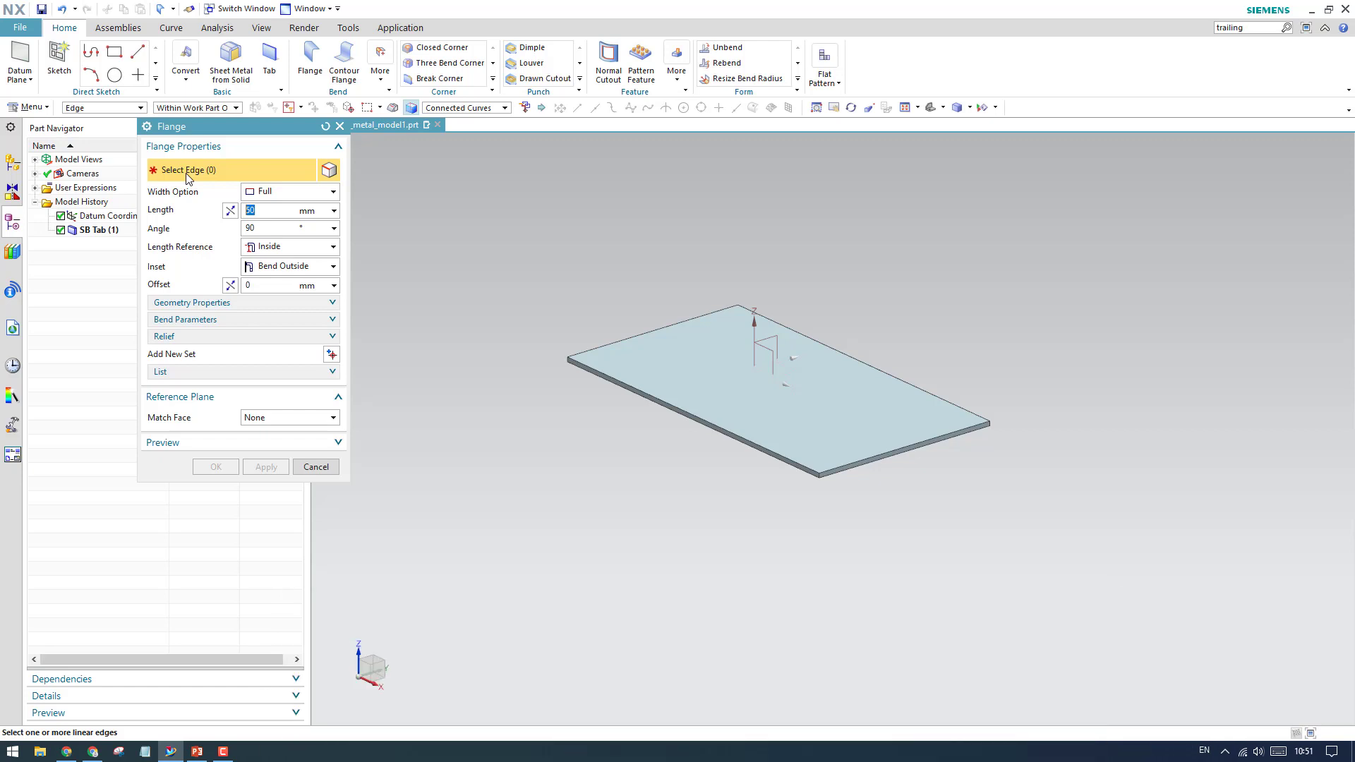
pyautogui.scroll(1, 614, 370)
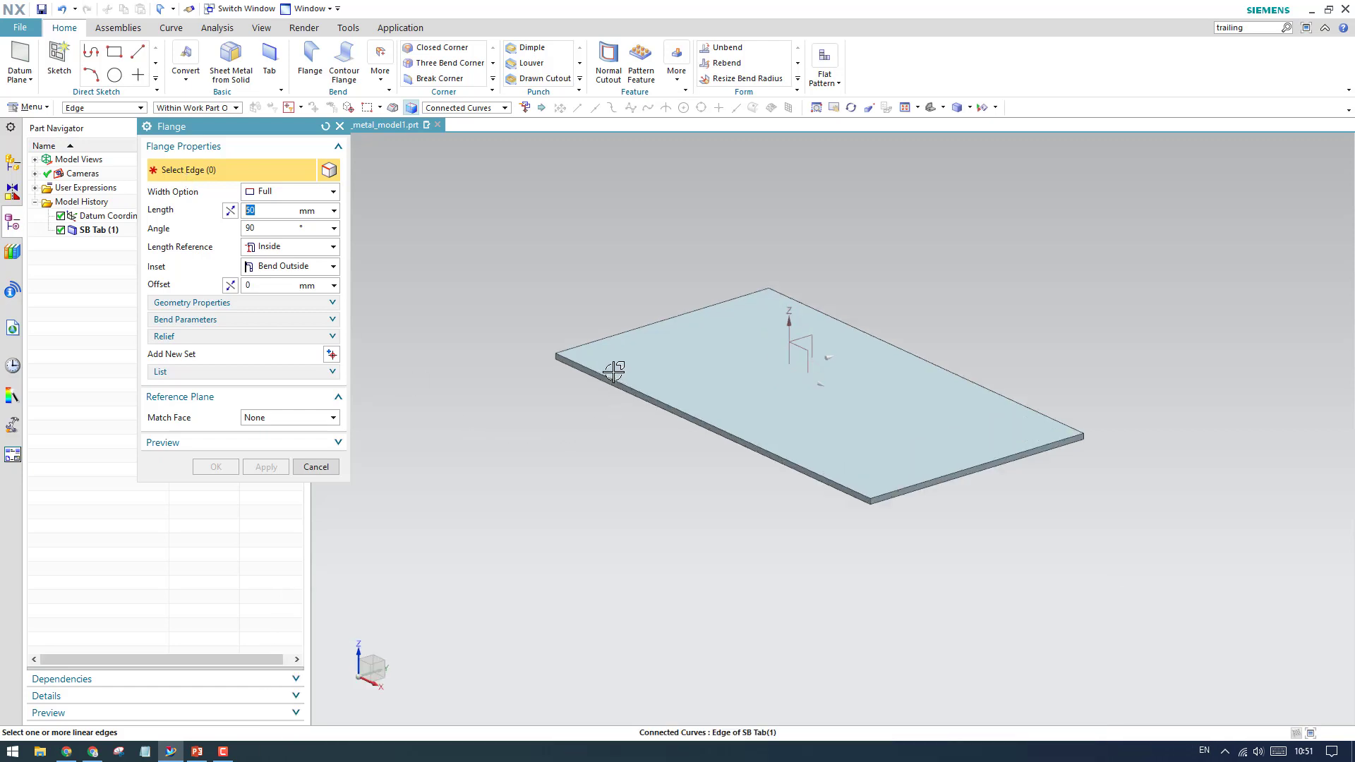
pyautogui.scroll(2, 531, 357)
pyautogui.scroll(-1, 533, 360)
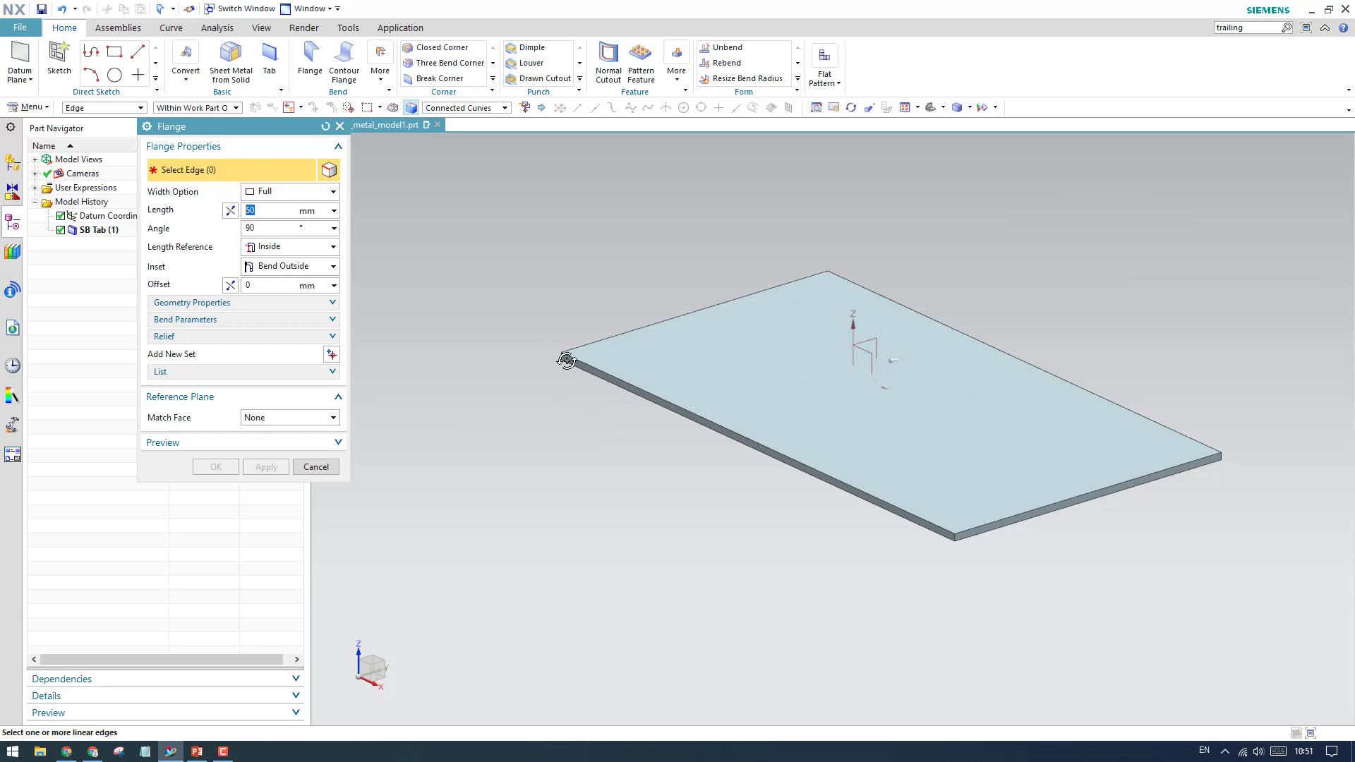
pyautogui.moveTo(567, 361); pyautogui.dragTo(460, 370, button='middle')
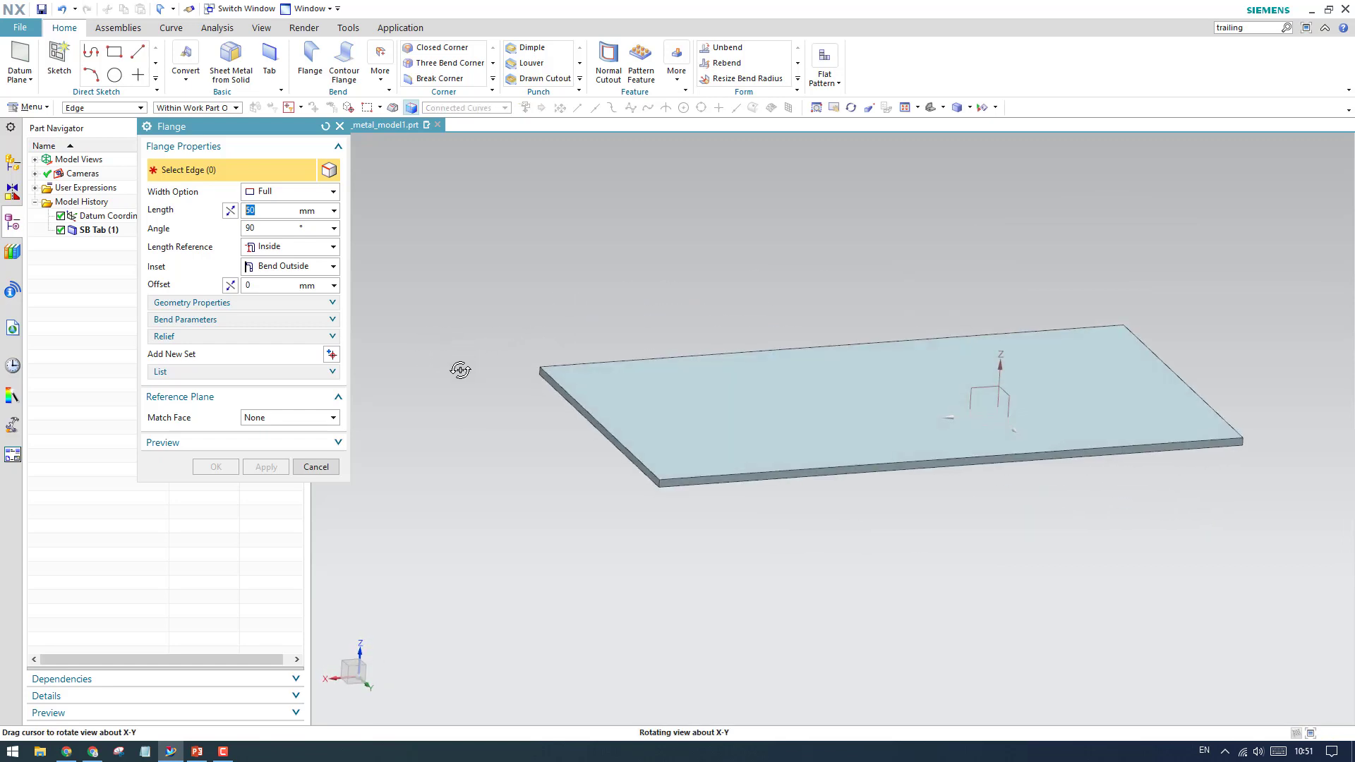
pyautogui.scroll(3, 565, 435)
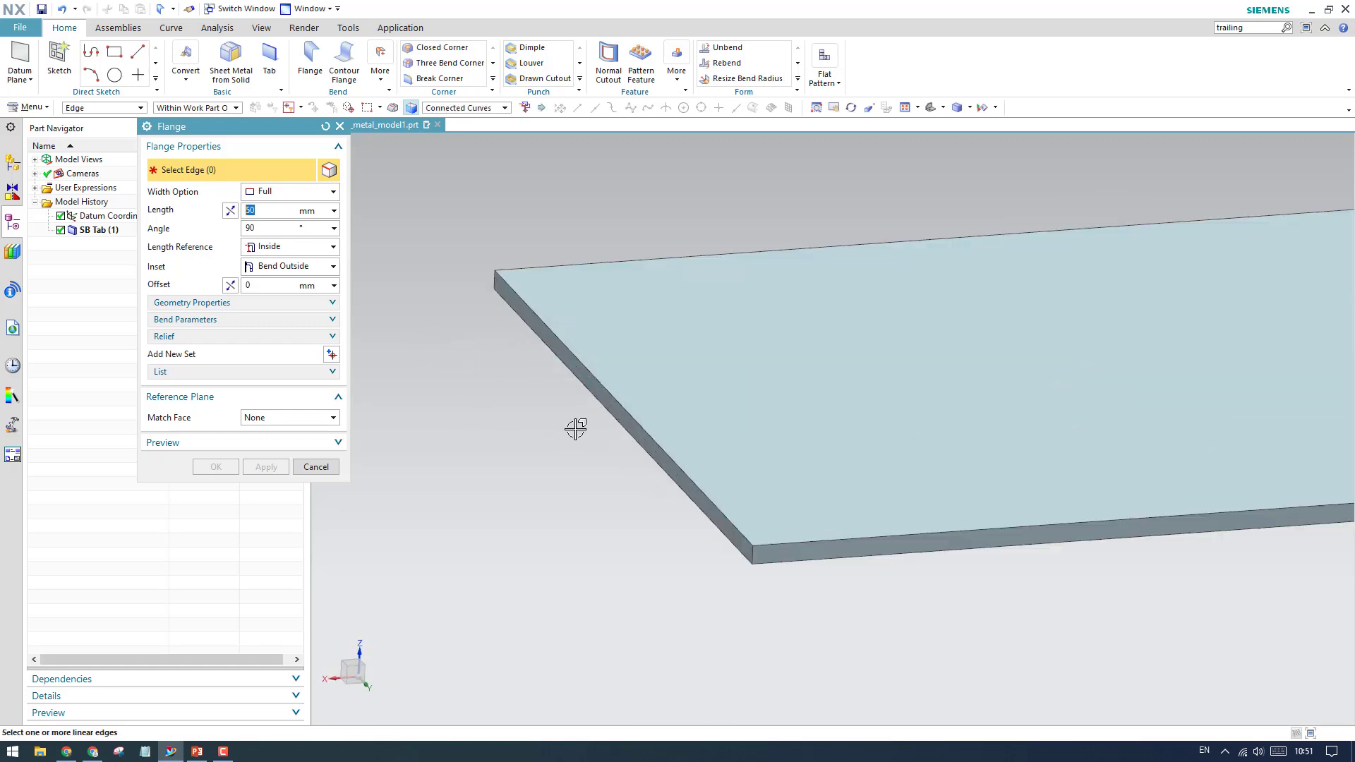
pyautogui.click(602, 386)
pyautogui.scroll(-3, 648, 381)
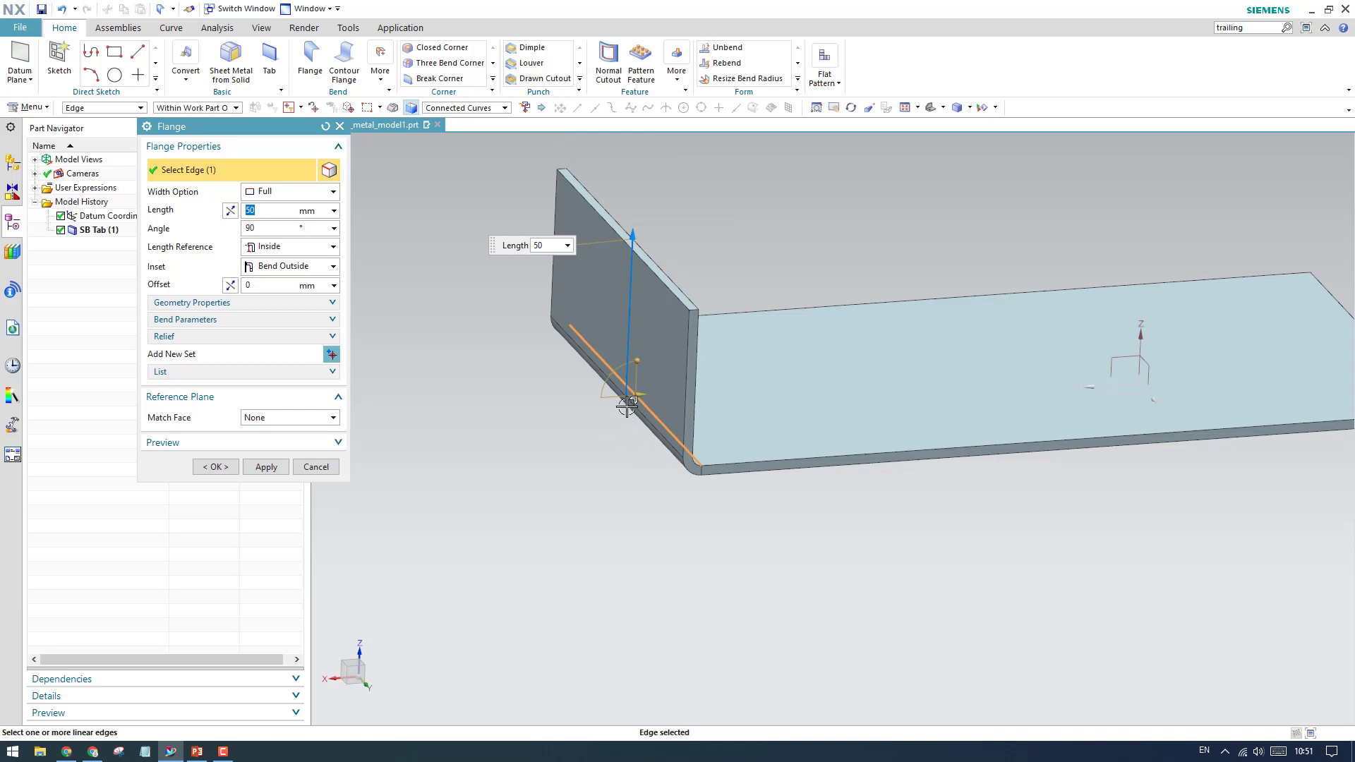
# Reset the flange settings, reselect the tab's short end edge and reverse the flange direction so it points upward
pyautogui.click(325, 126)
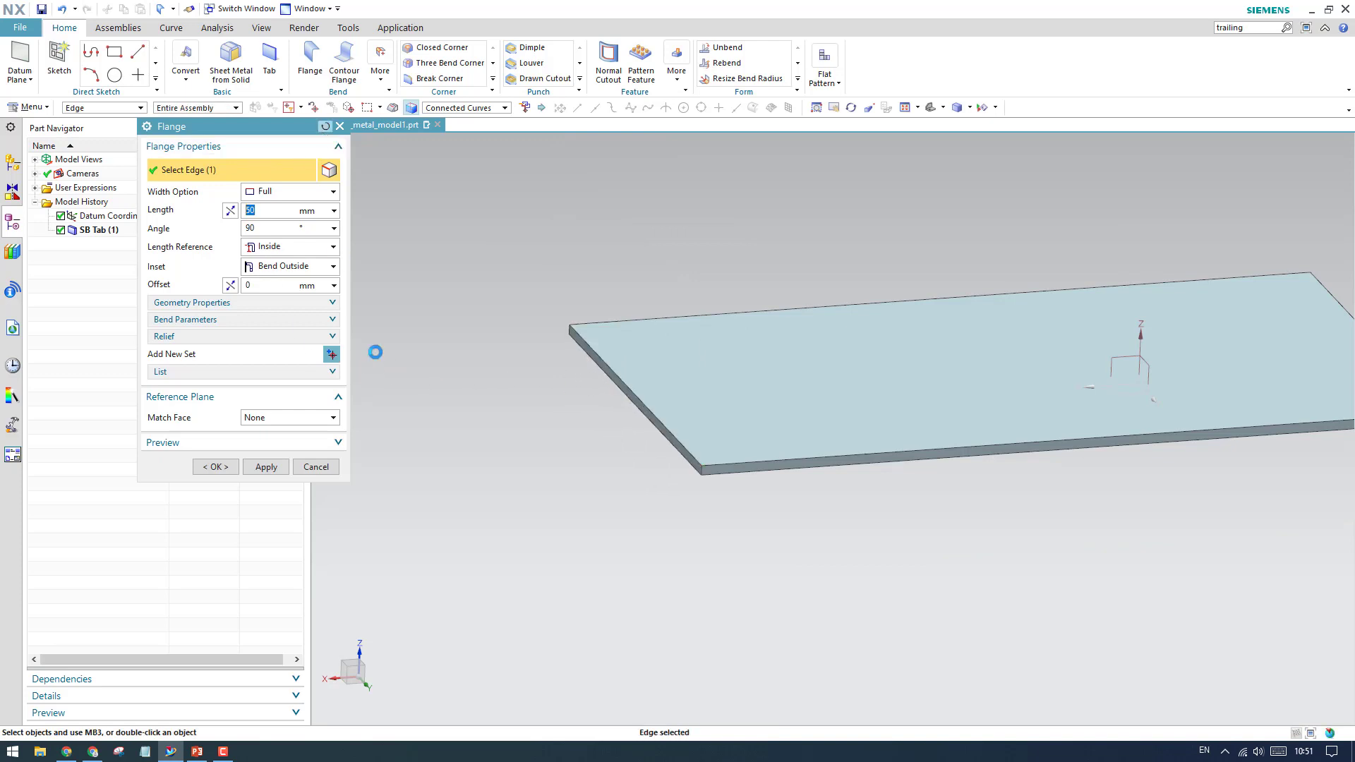
pyautogui.click(666, 443)
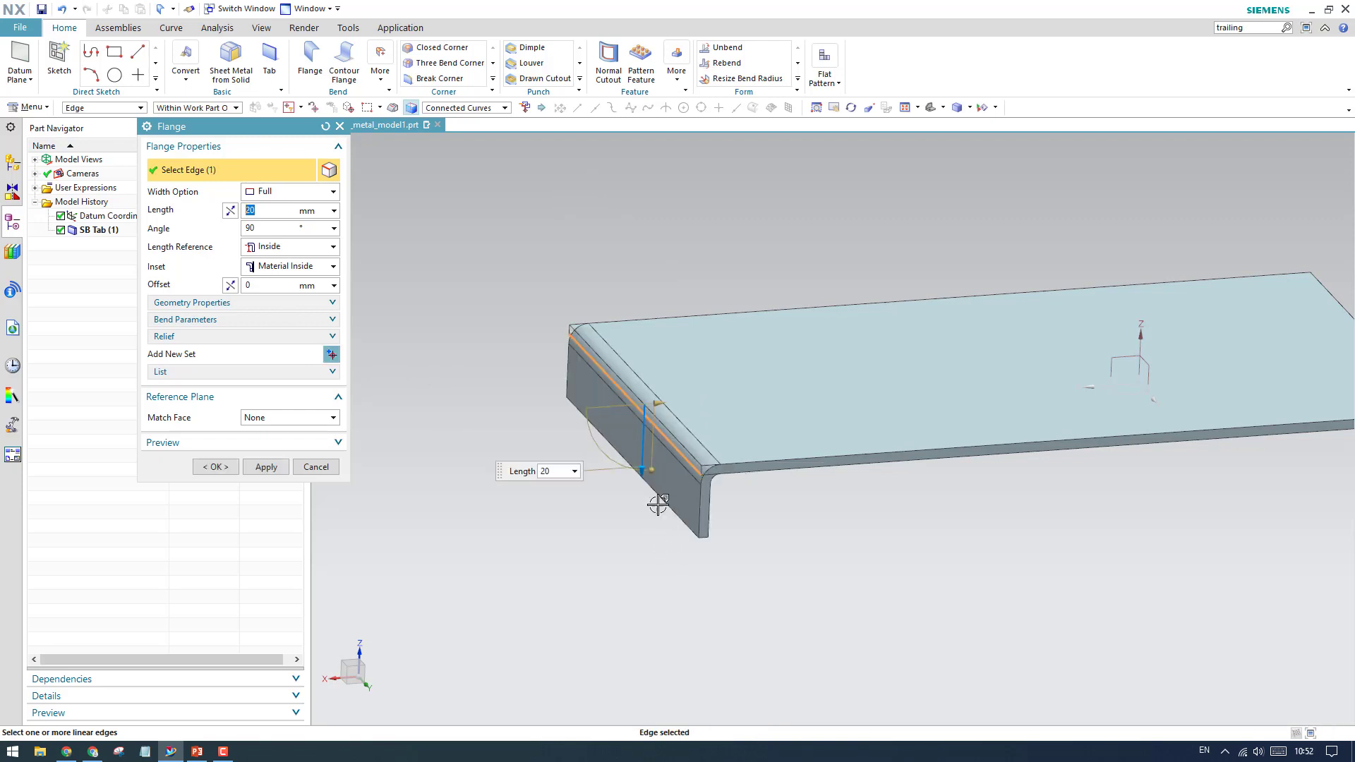
pyautogui.click(231, 210)
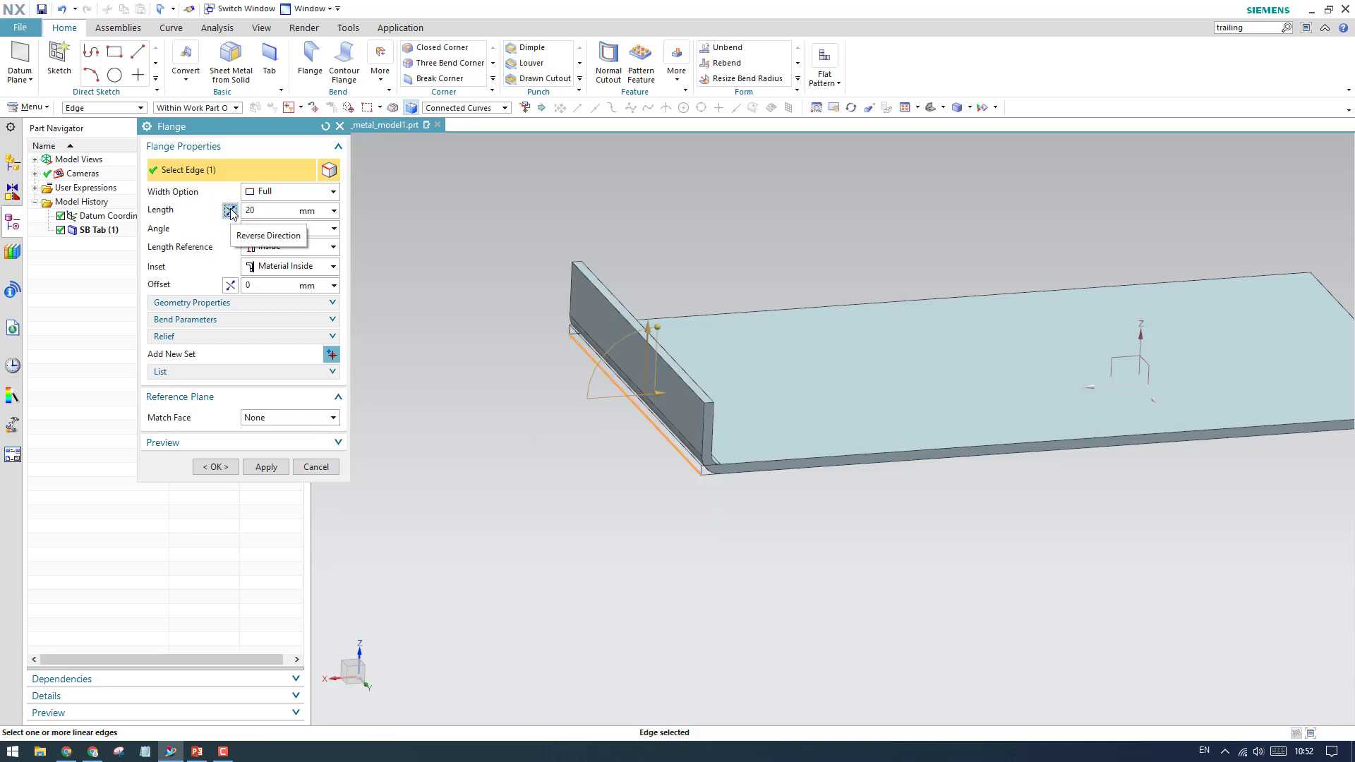
pyautogui.click(230, 210)
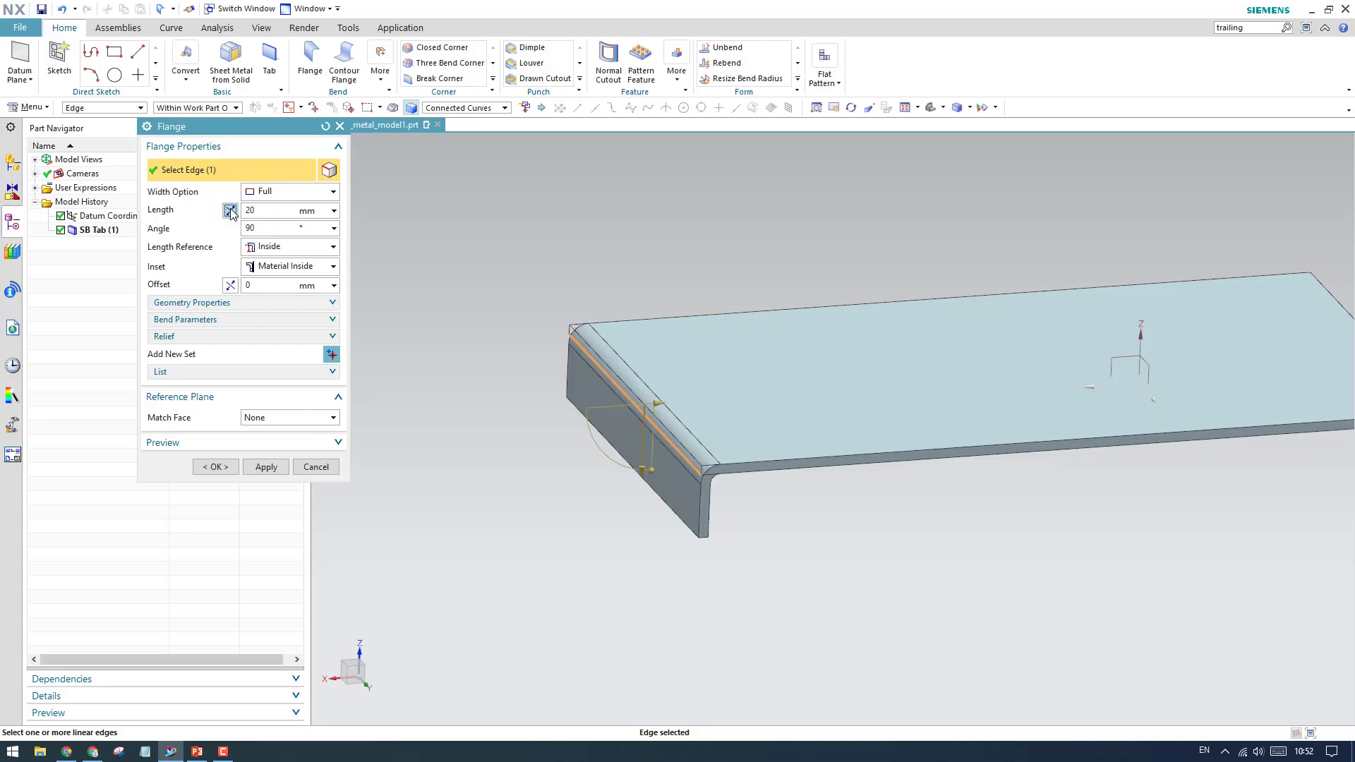
pyautogui.click(230, 210)
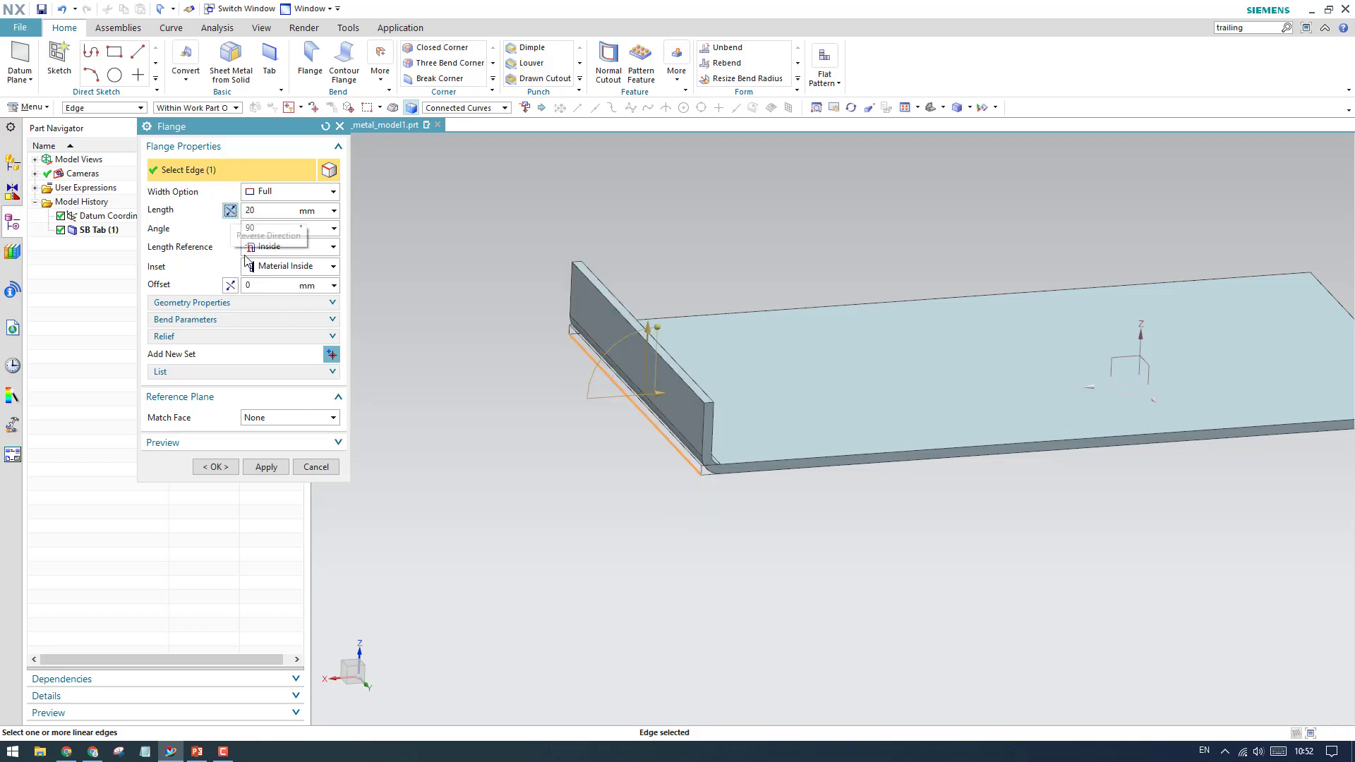
# Stretch the flange upward in the model to a length of 33 mm
pyautogui.scroll(2, 672, 431)
pyautogui.scroll(-2, 649, 426)
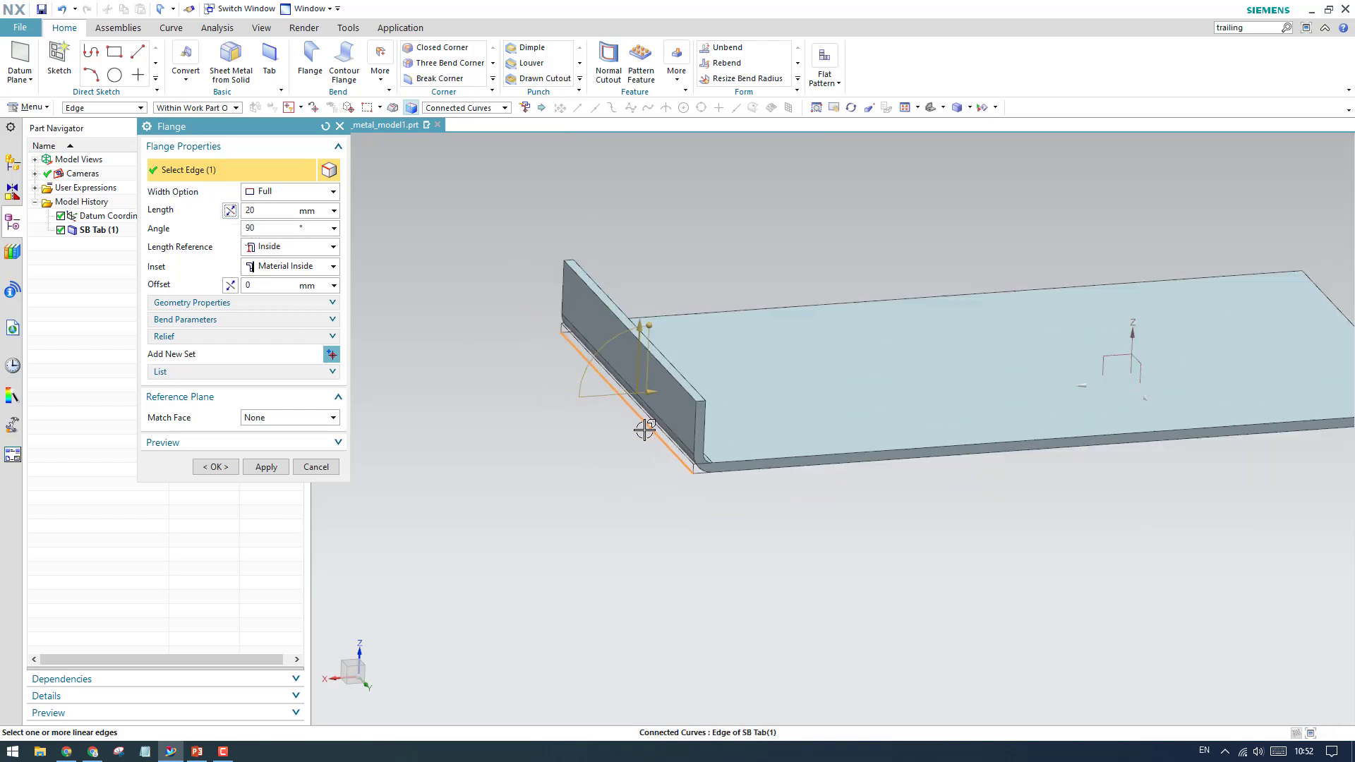
pyautogui.moveTo(639, 426); pyautogui.dragTo(575, 373, button='middle')
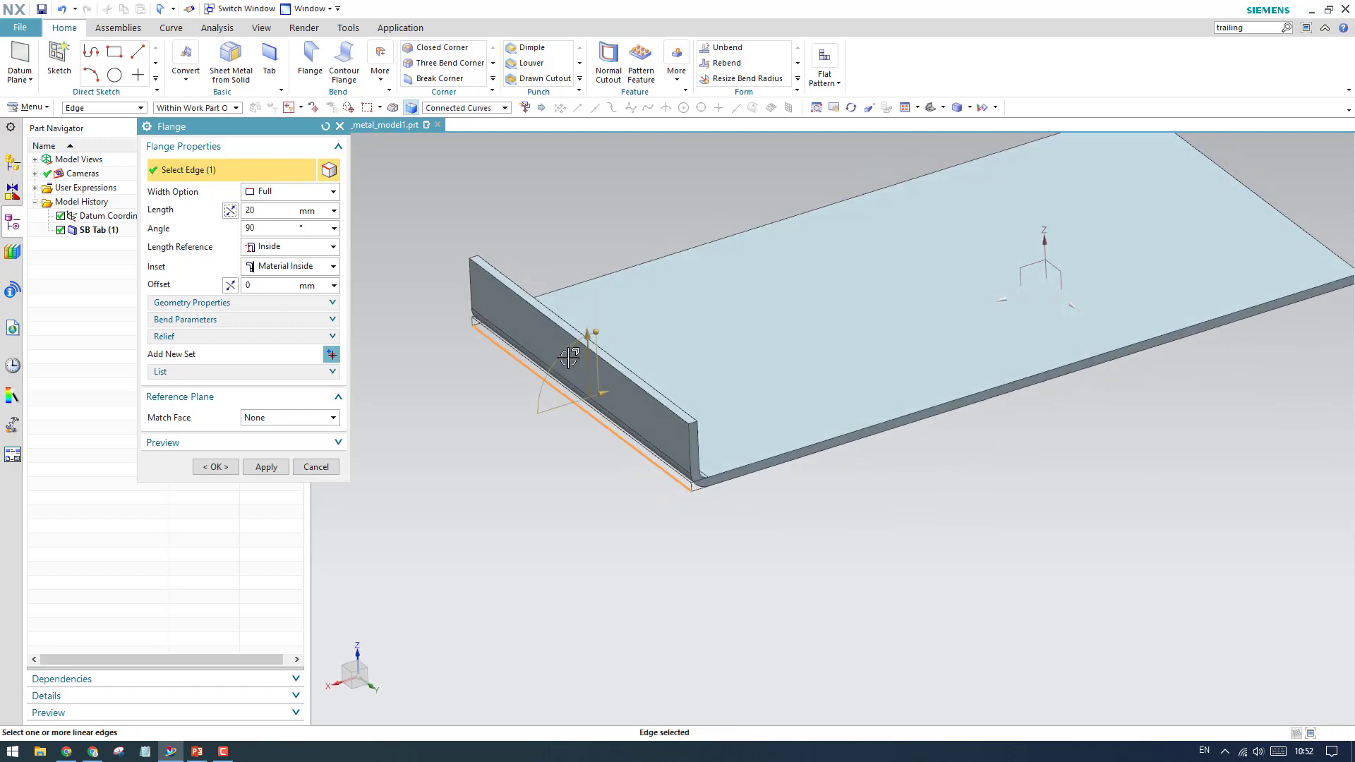
pyautogui.scroll(2, 593, 332)
pyautogui.moveTo(601, 321); pyautogui.dragTo(613, 255)
pyautogui.scroll(-3, 610, 233)
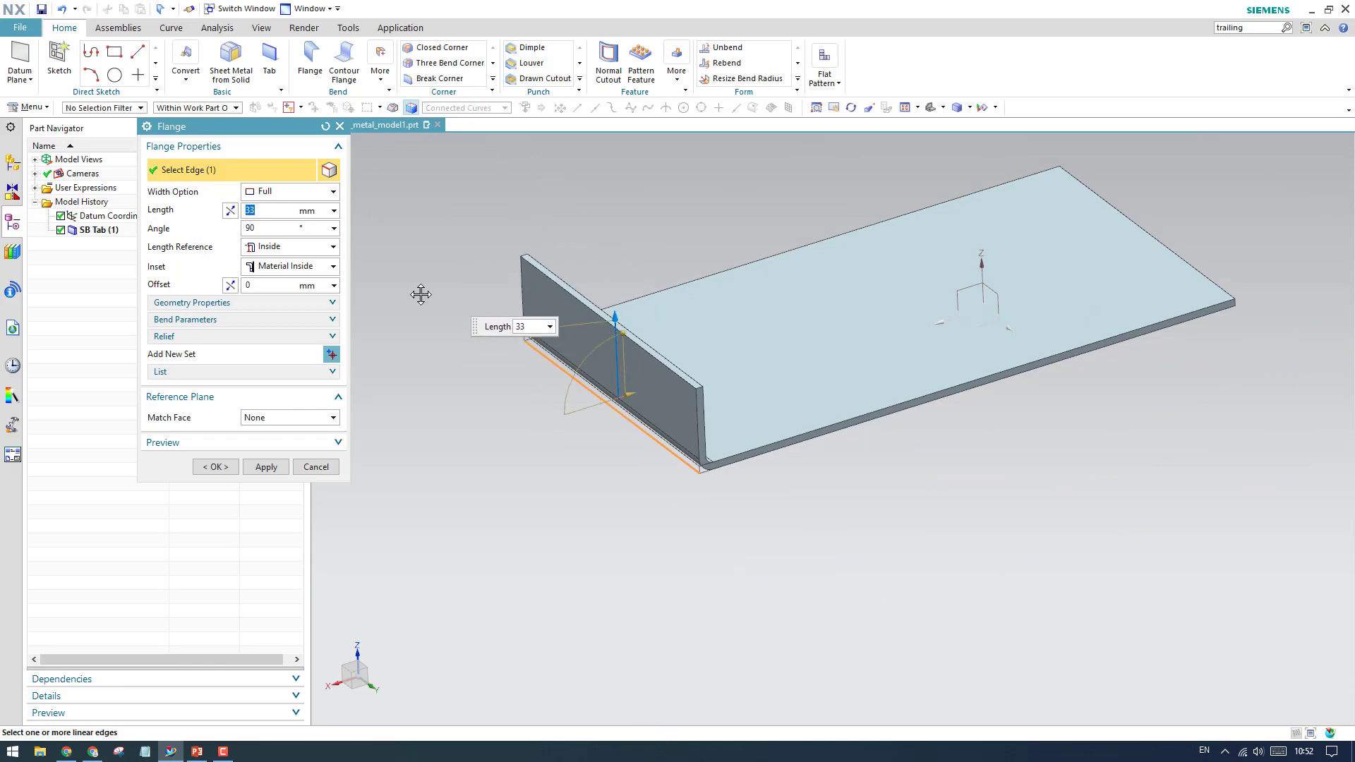
pyautogui.doubleClick(266, 209)
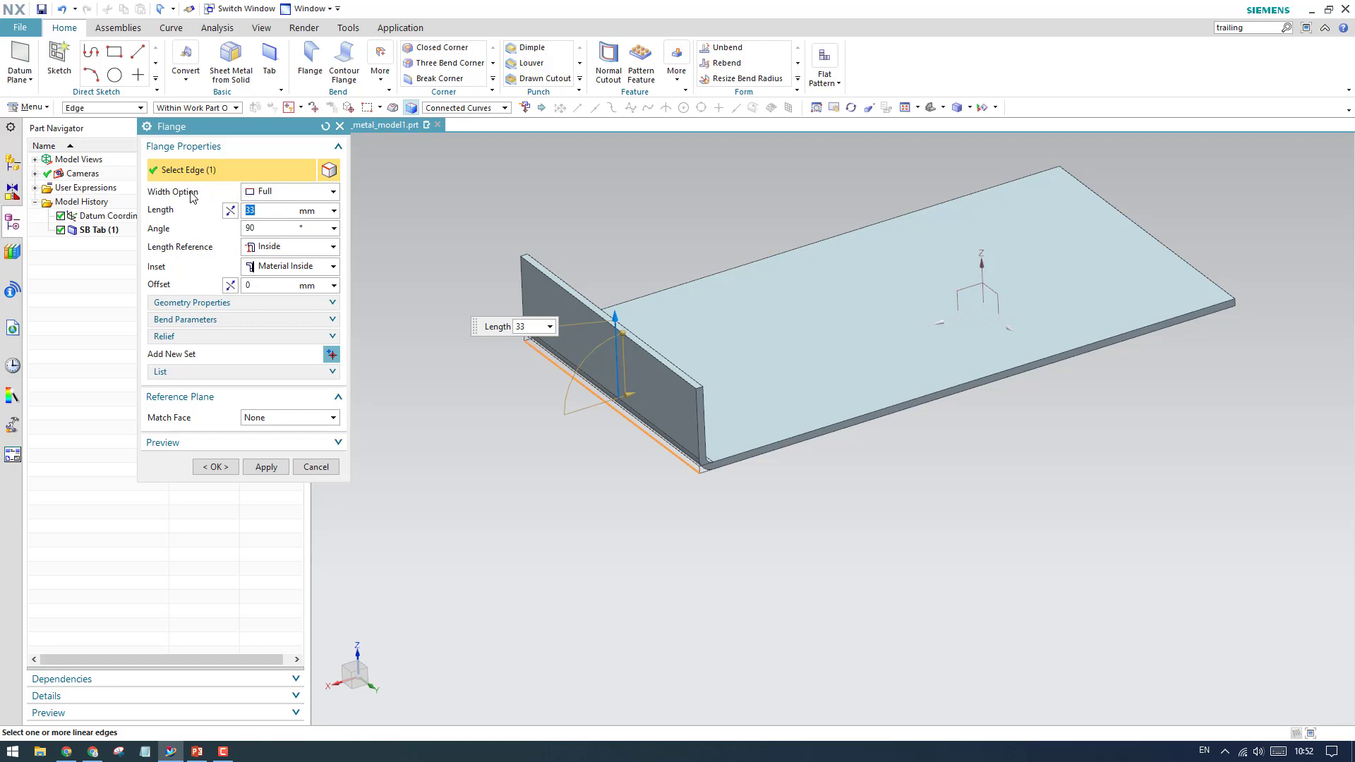
# Set the flange's width option to At Center on the selected end edge
pyautogui.click(277, 196)
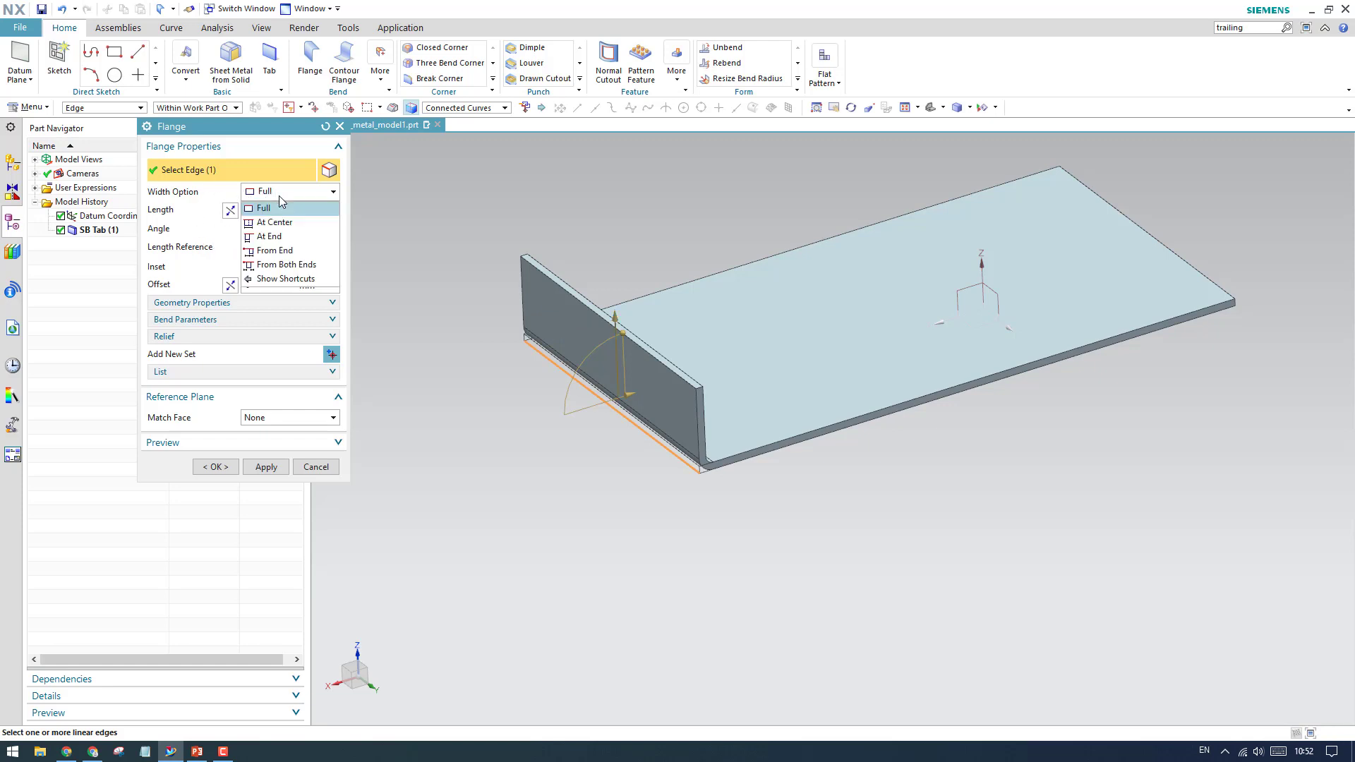
pyautogui.click(277, 194)
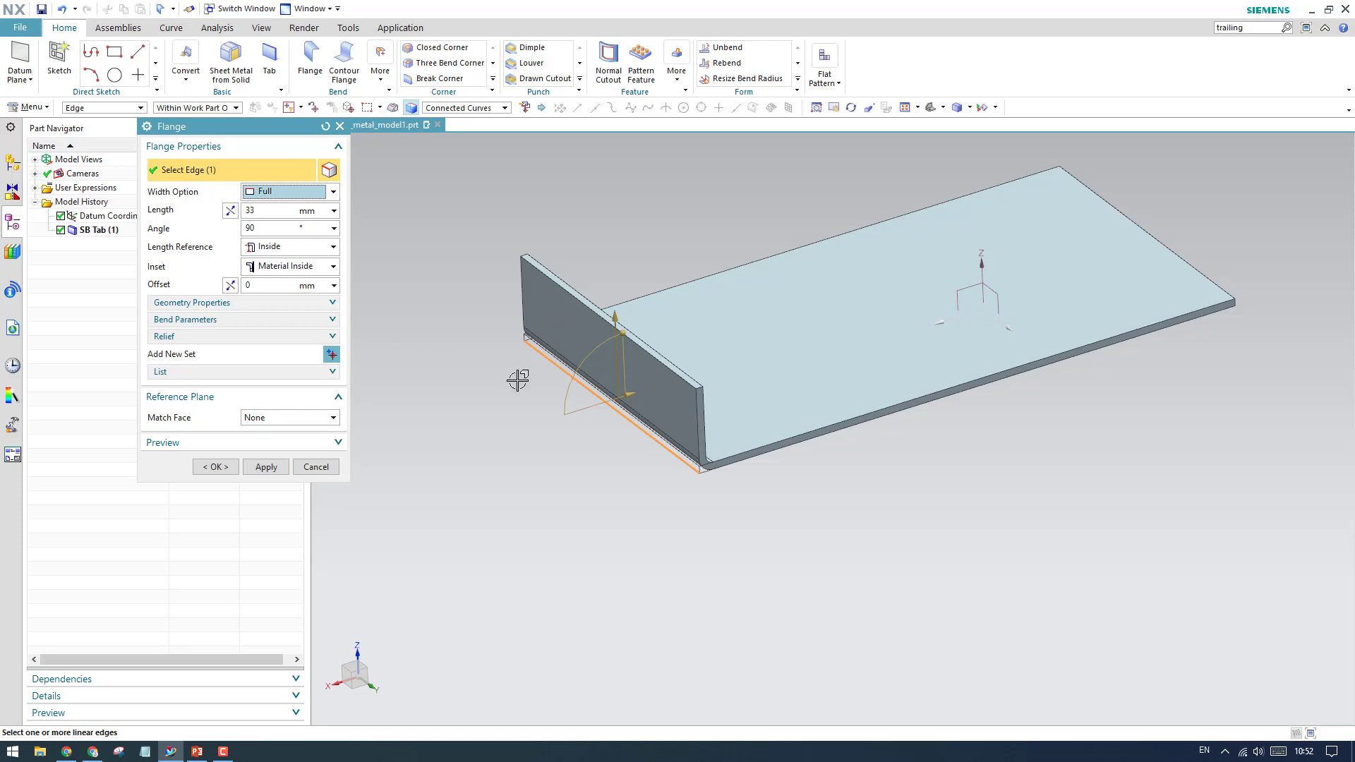
pyautogui.scroll(3, 523, 337)
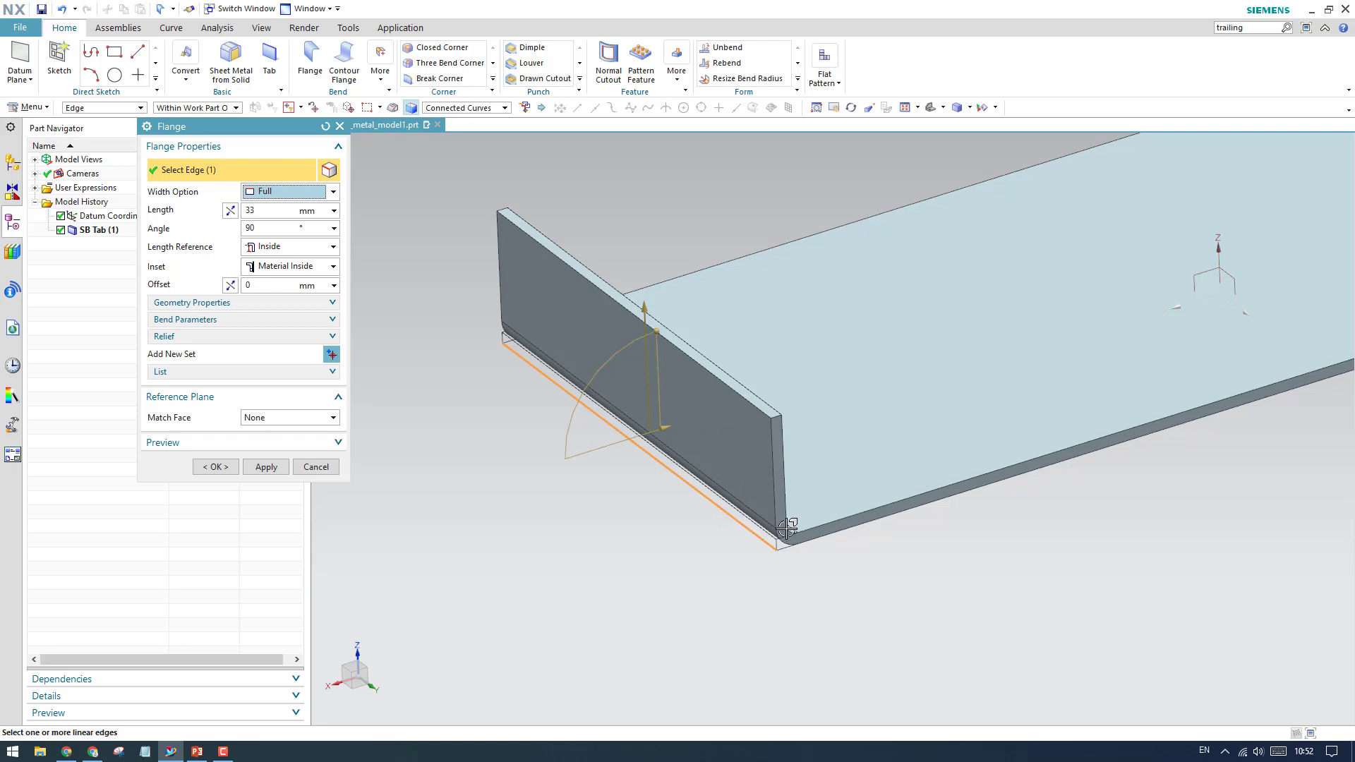
pyautogui.scroll(3, 787, 529)
pyautogui.scroll(-3, 792, 539)
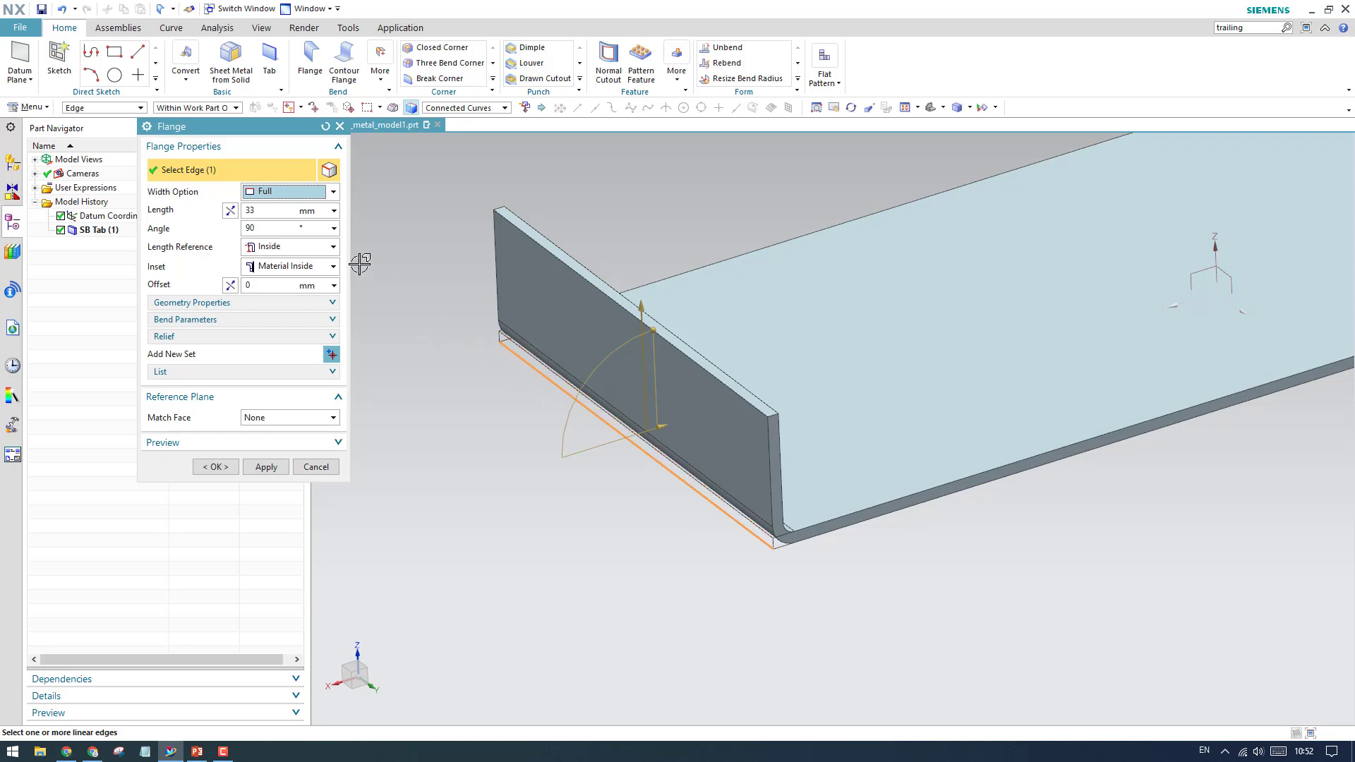
pyautogui.click(281, 192)
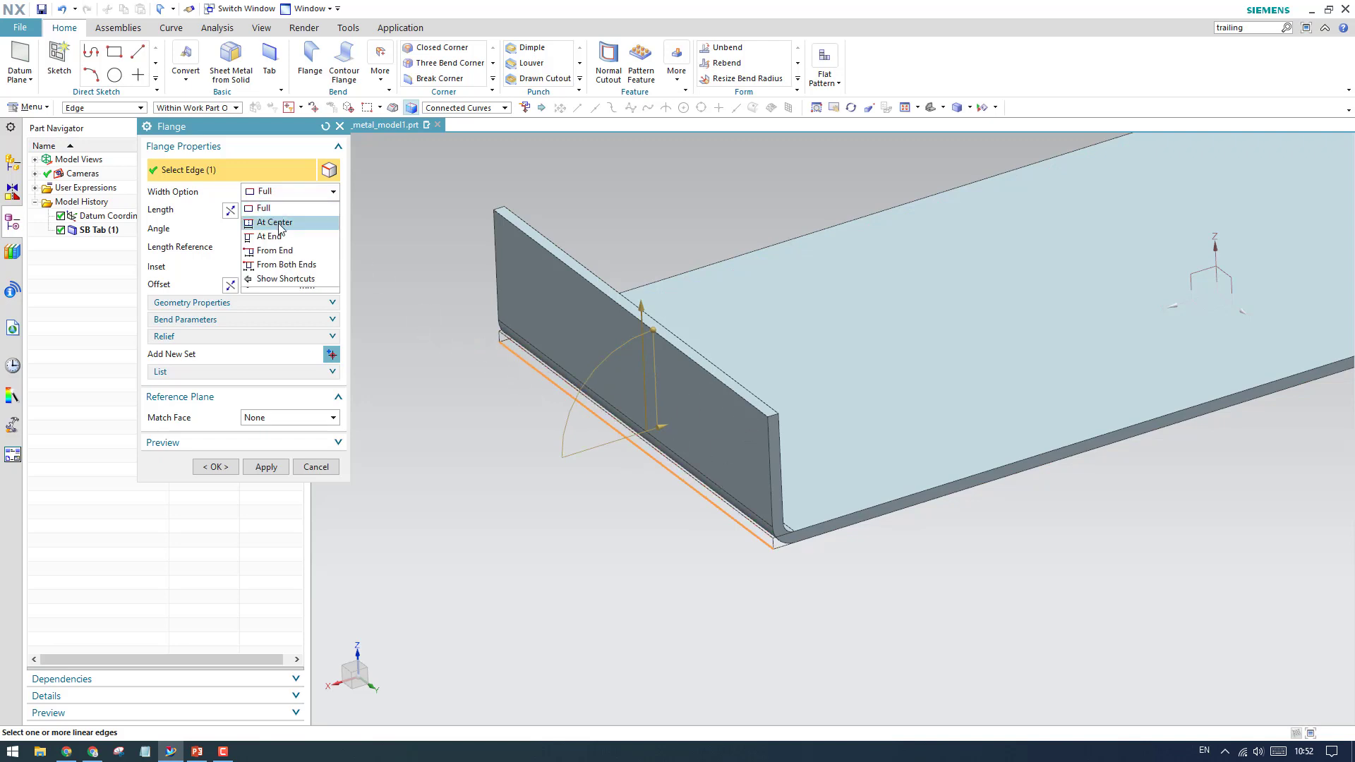
pyautogui.click(274, 223)
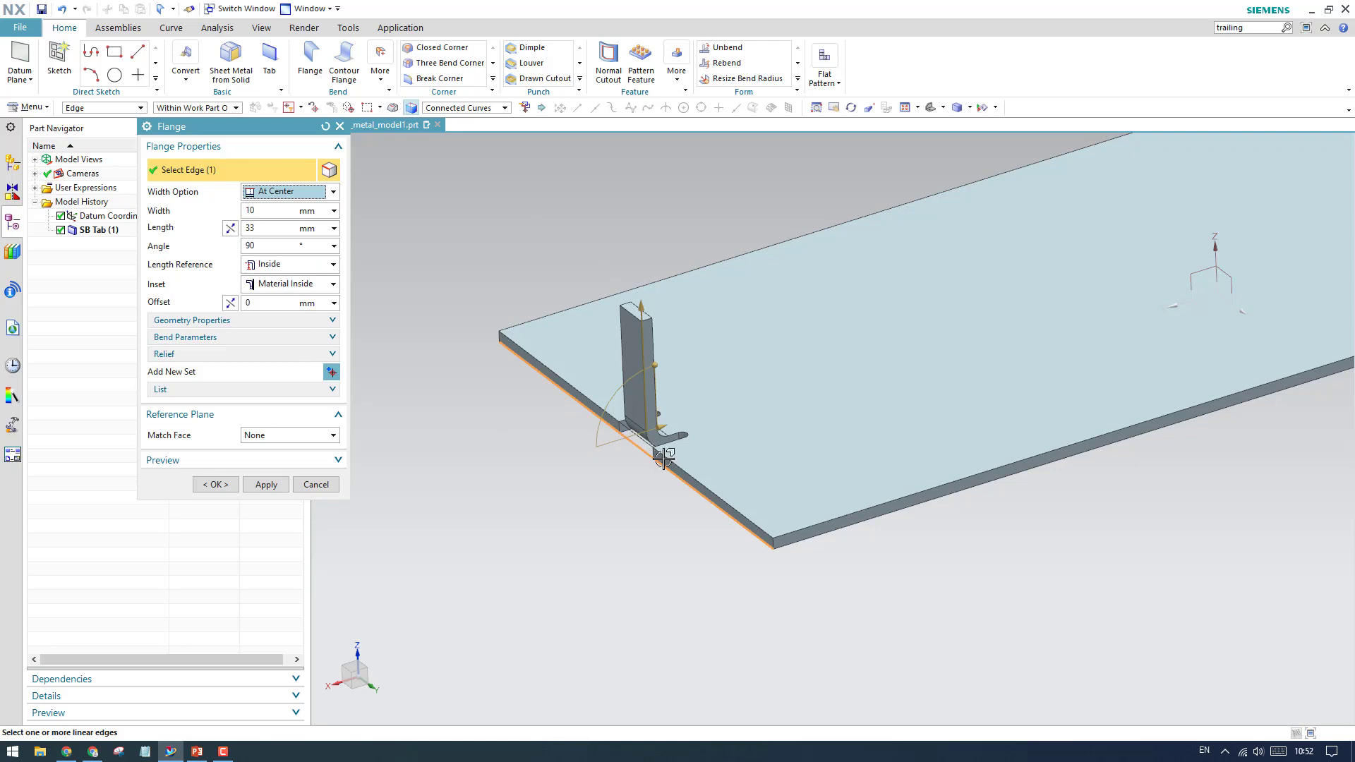
pyautogui.scroll(3, 658, 437)
pyautogui.scroll(-4, 659, 436)
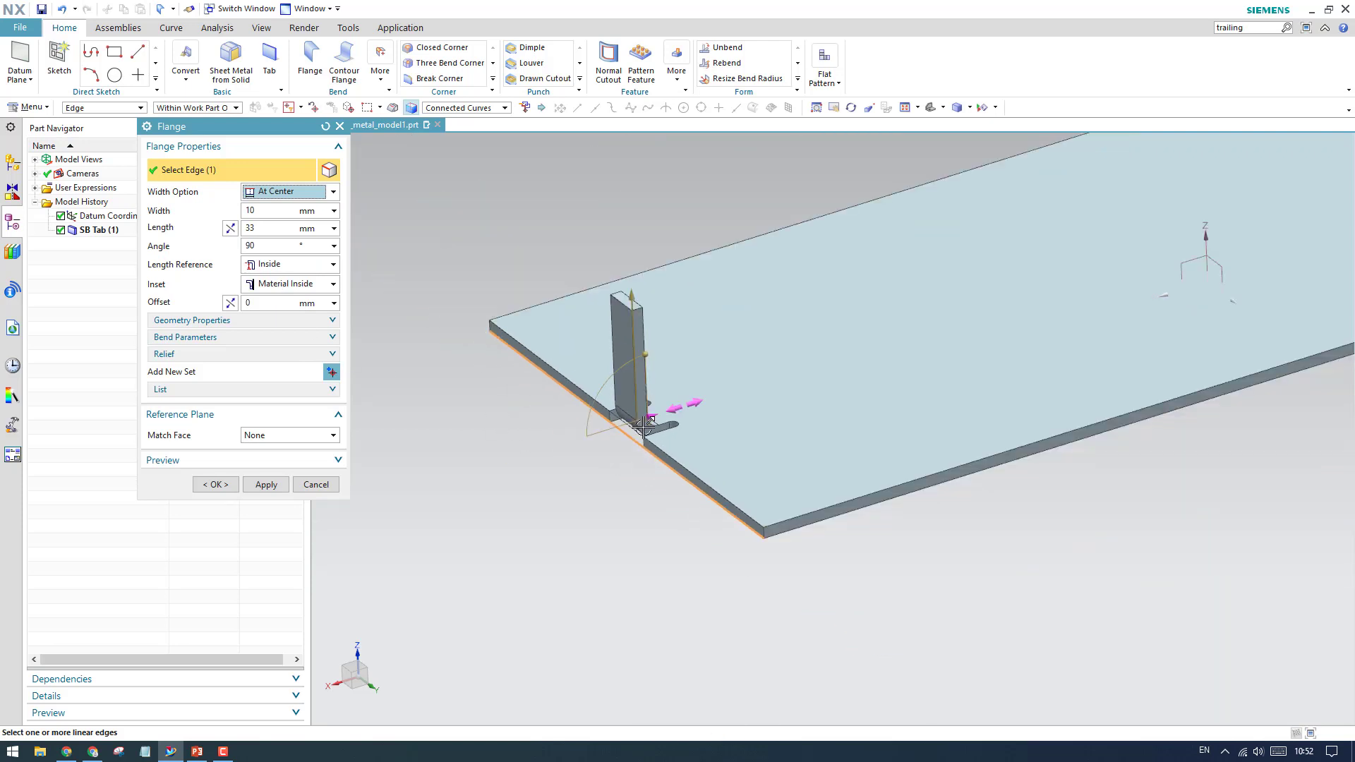
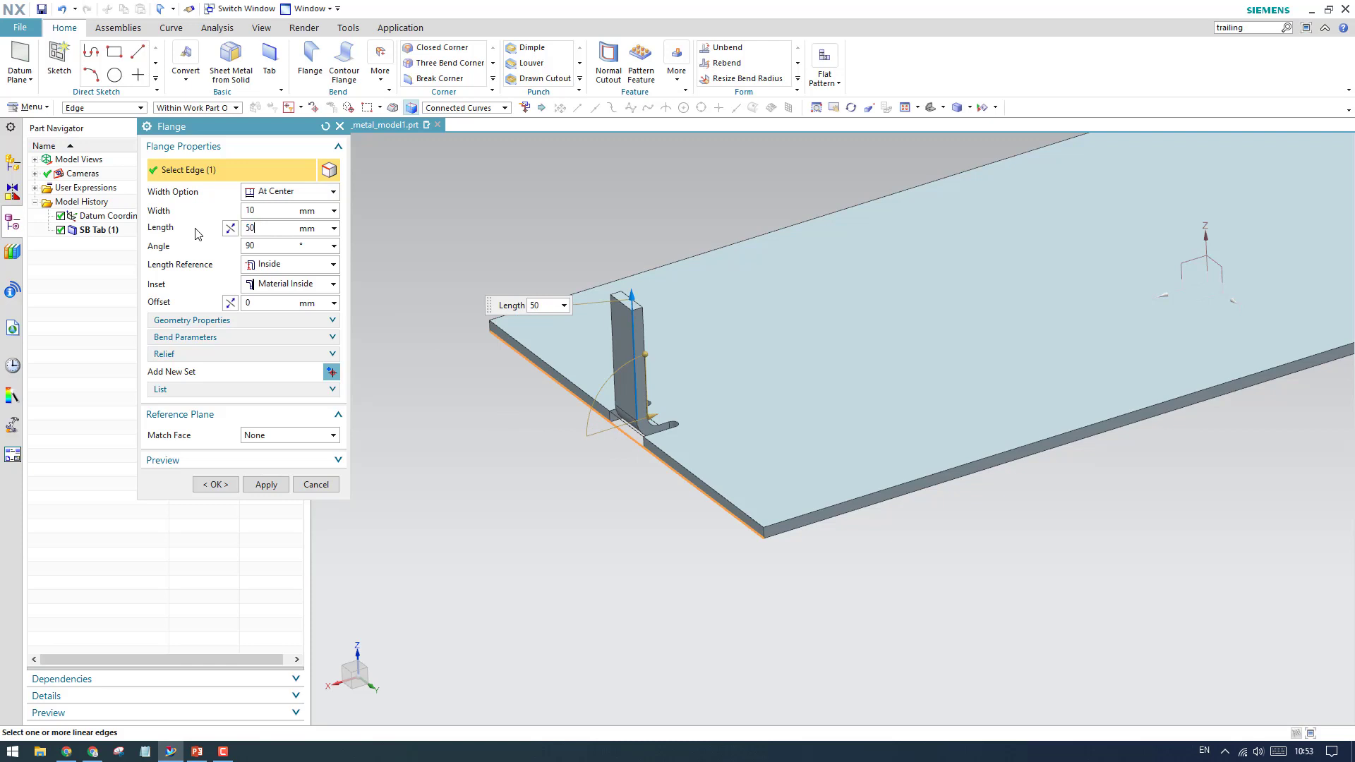
# Set both the length and the width of the centred flange to 50 mm
pyautogui.press('Return')
pyautogui.click(292, 211)
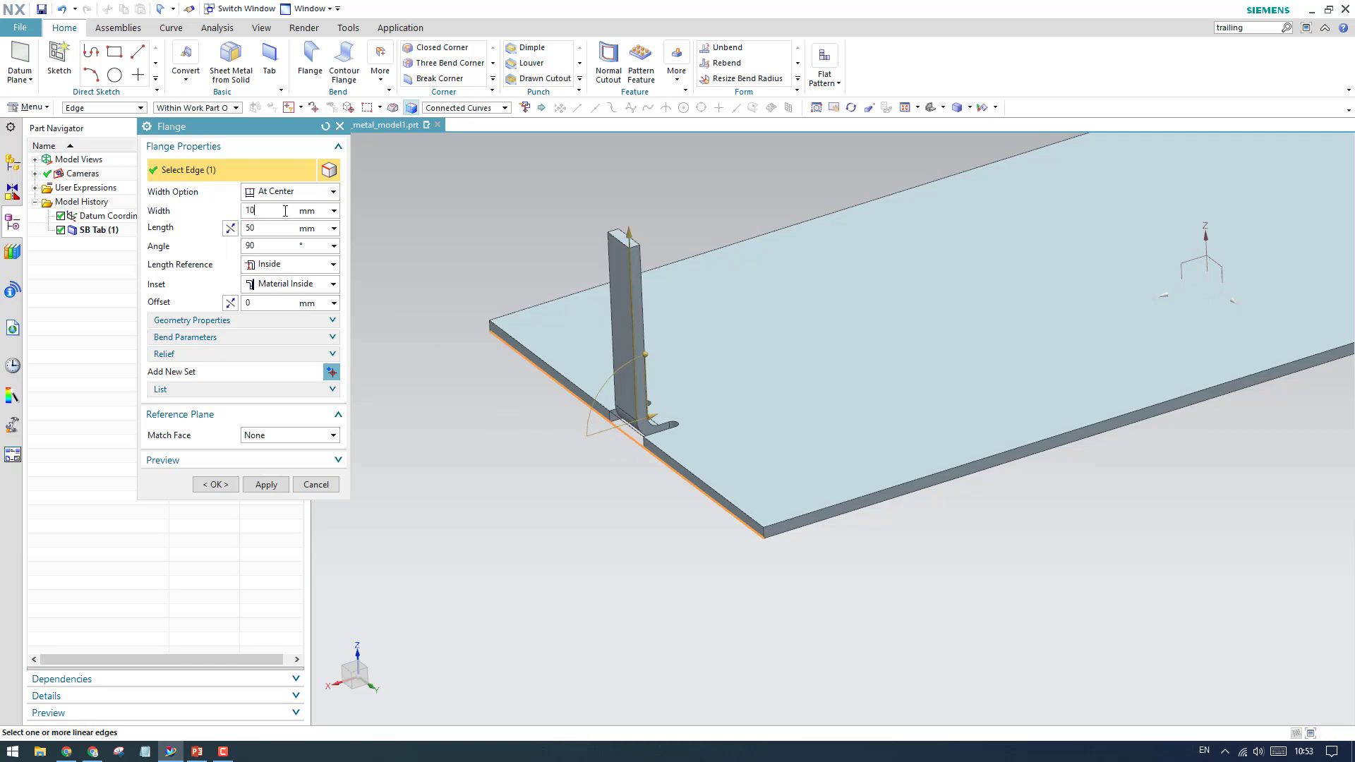
pyautogui.write('50')
pyautogui.press('Return')
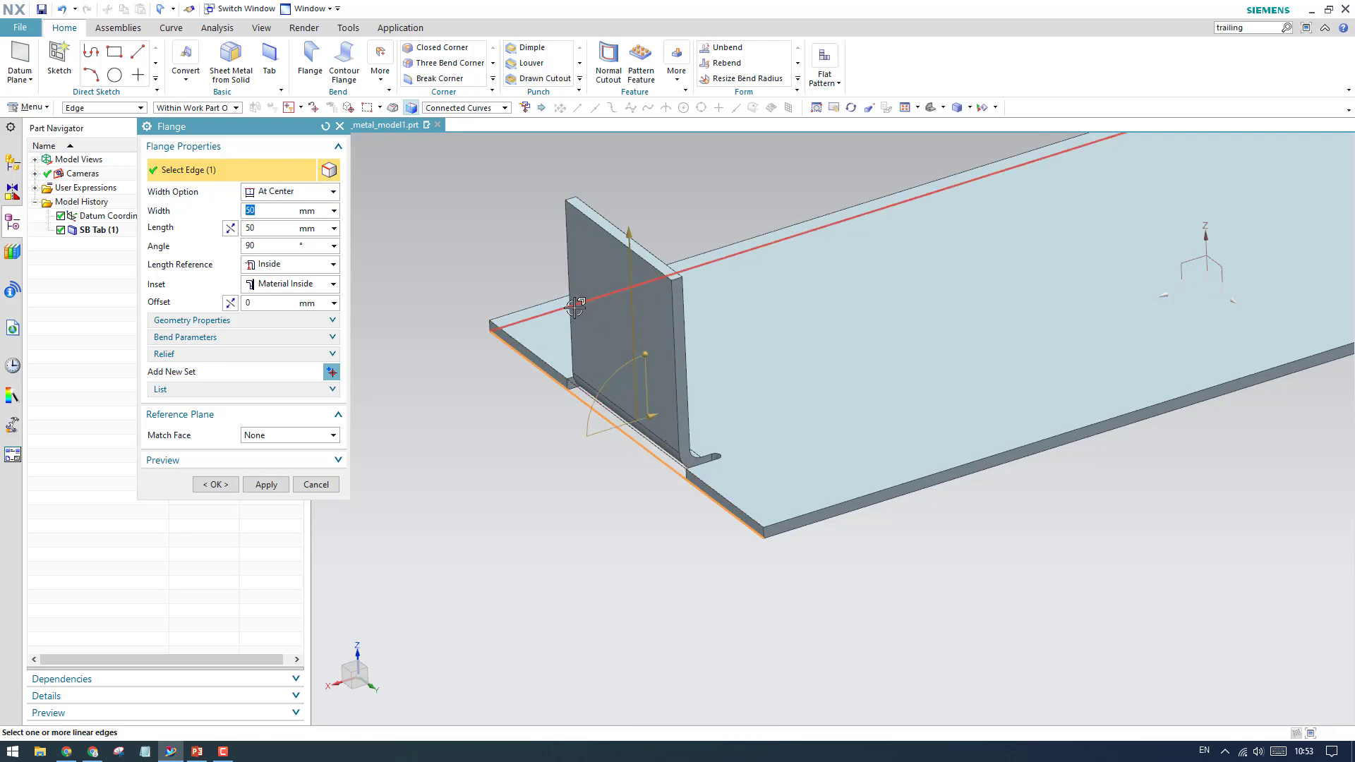
pyautogui.scroll(3, 575, 319)
pyautogui.scroll(-3, 576, 319)
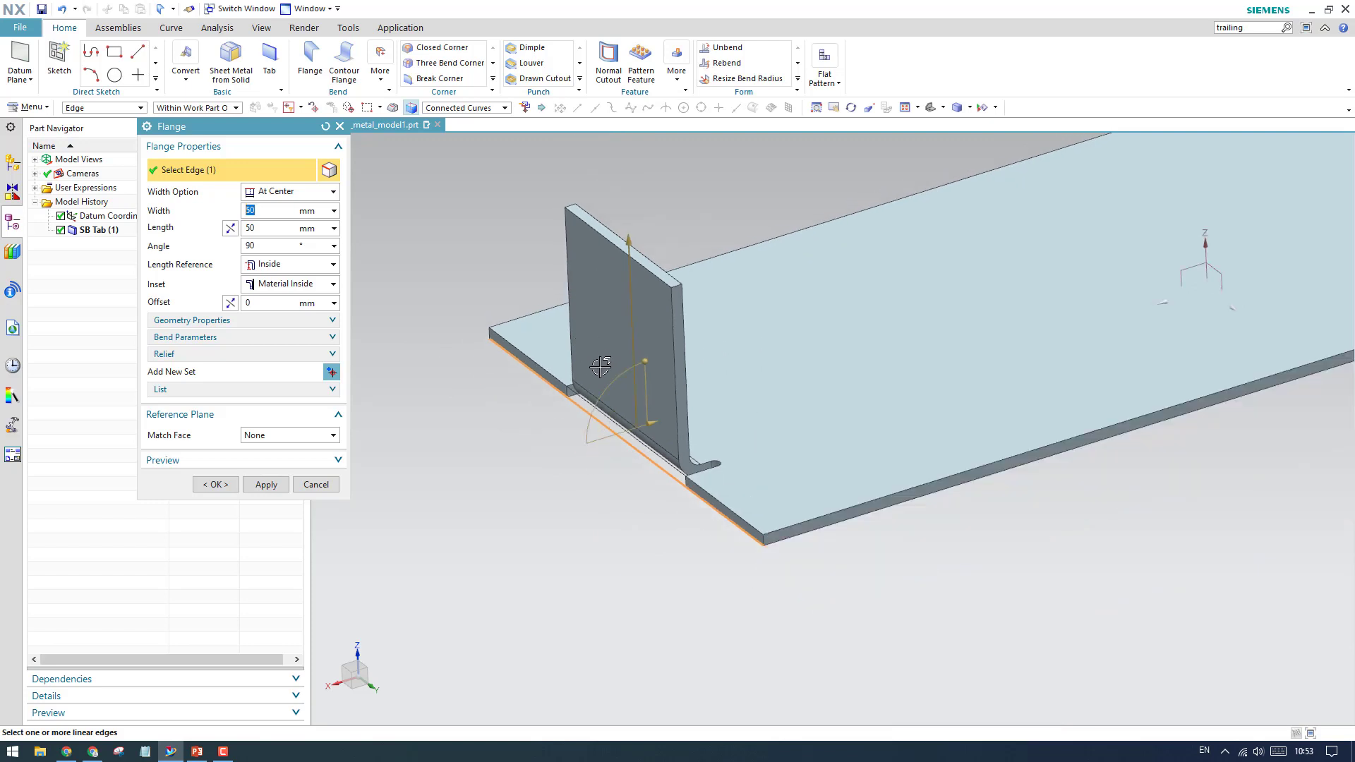
pyautogui.moveTo(594, 363); pyautogui.dragTo(627, 363, button='middle')
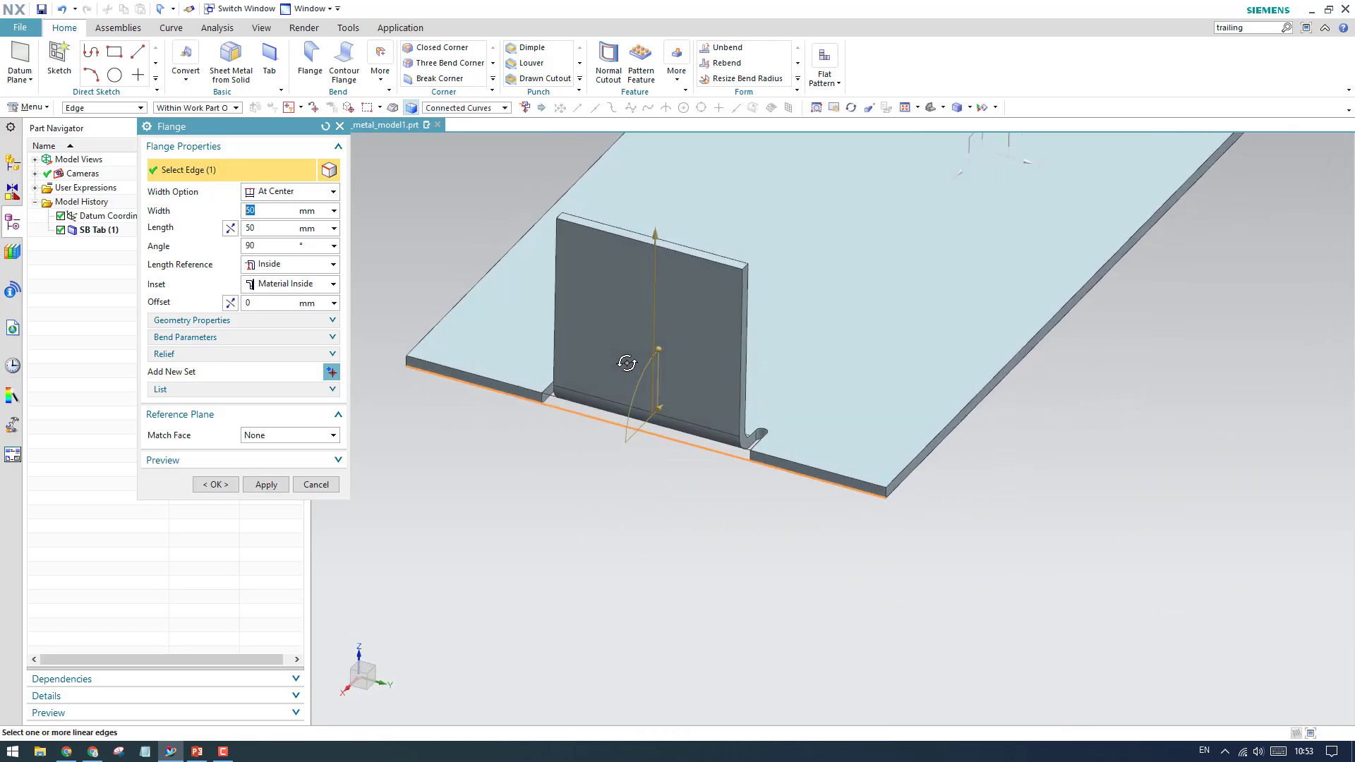
# Change the flange's width option to At End and start it from the nearer end corner on the -Y side of the selected edge
pyautogui.click(290, 191)
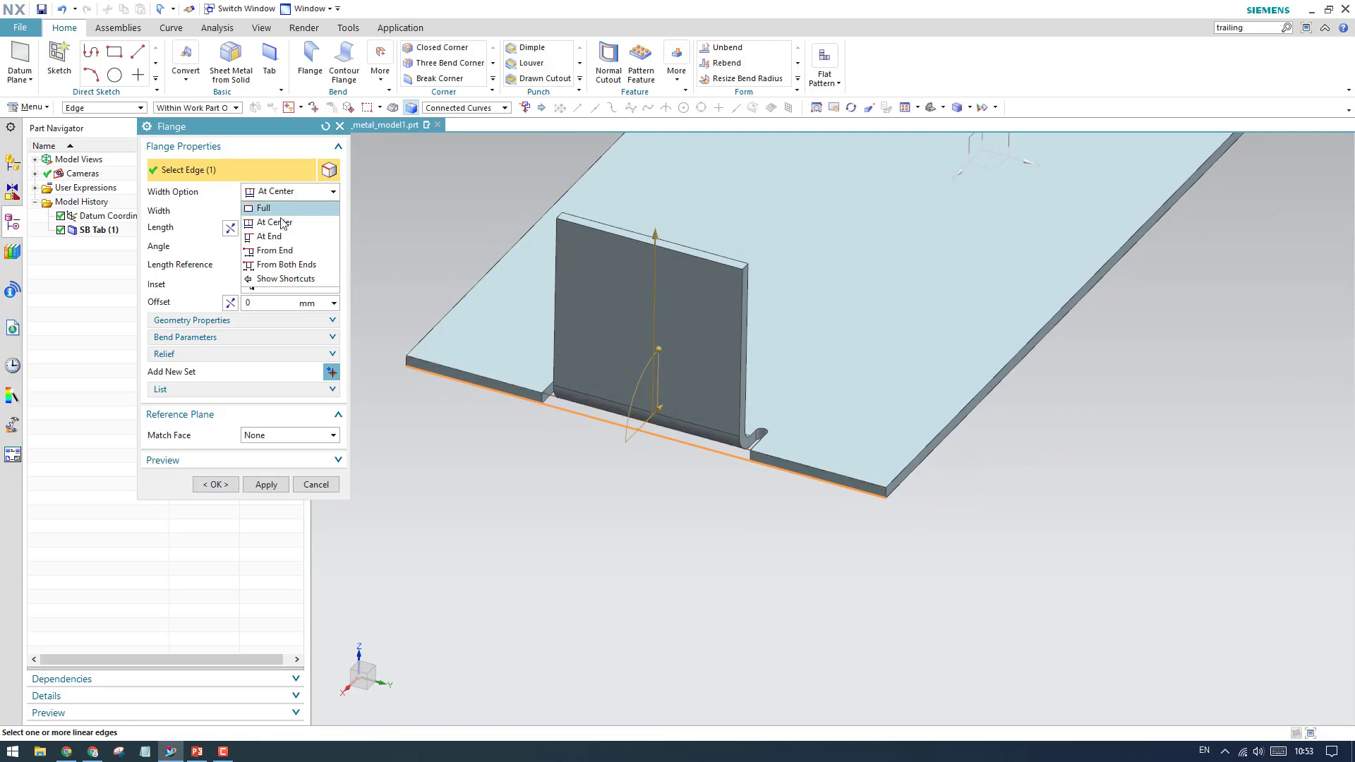
pyautogui.click(284, 238)
pyautogui.scroll(1, 689, 463)
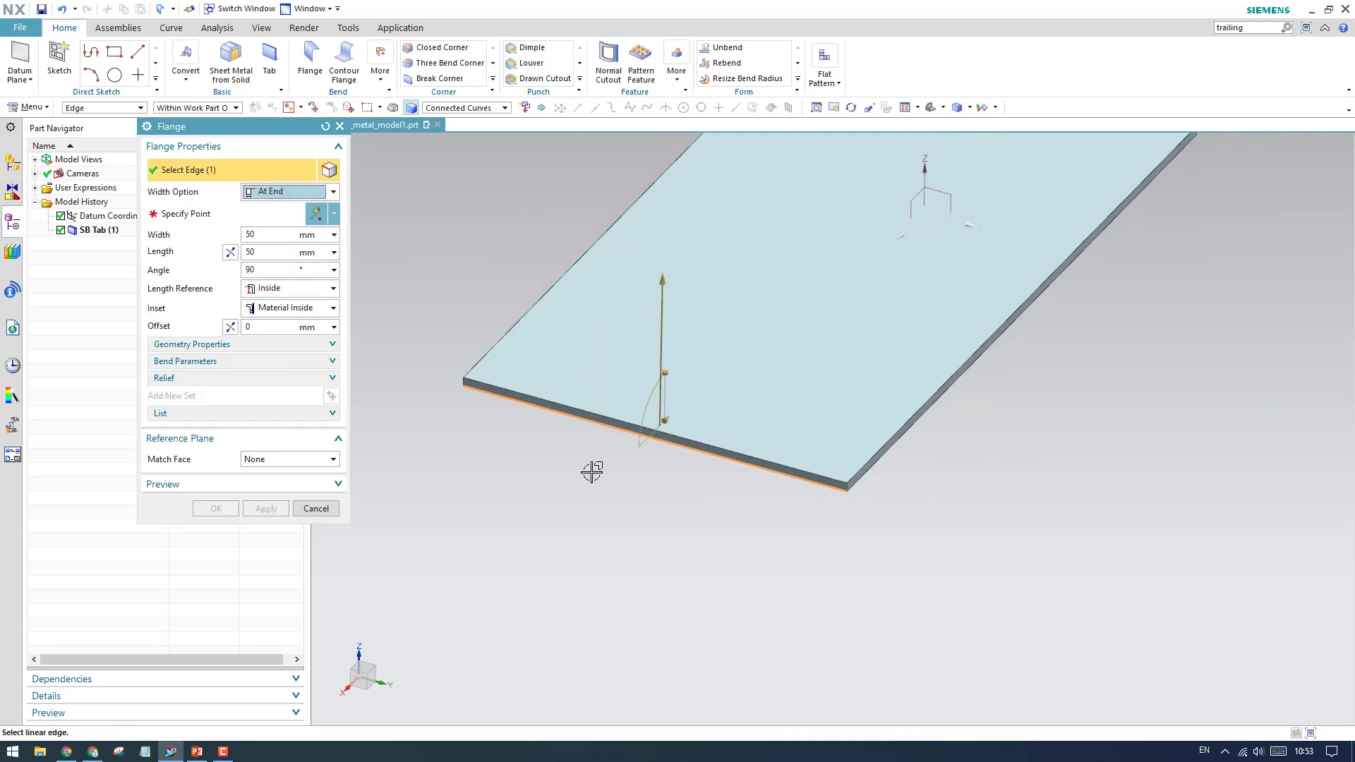
pyautogui.click(230, 215)
pyautogui.scroll(-4, 465, 378)
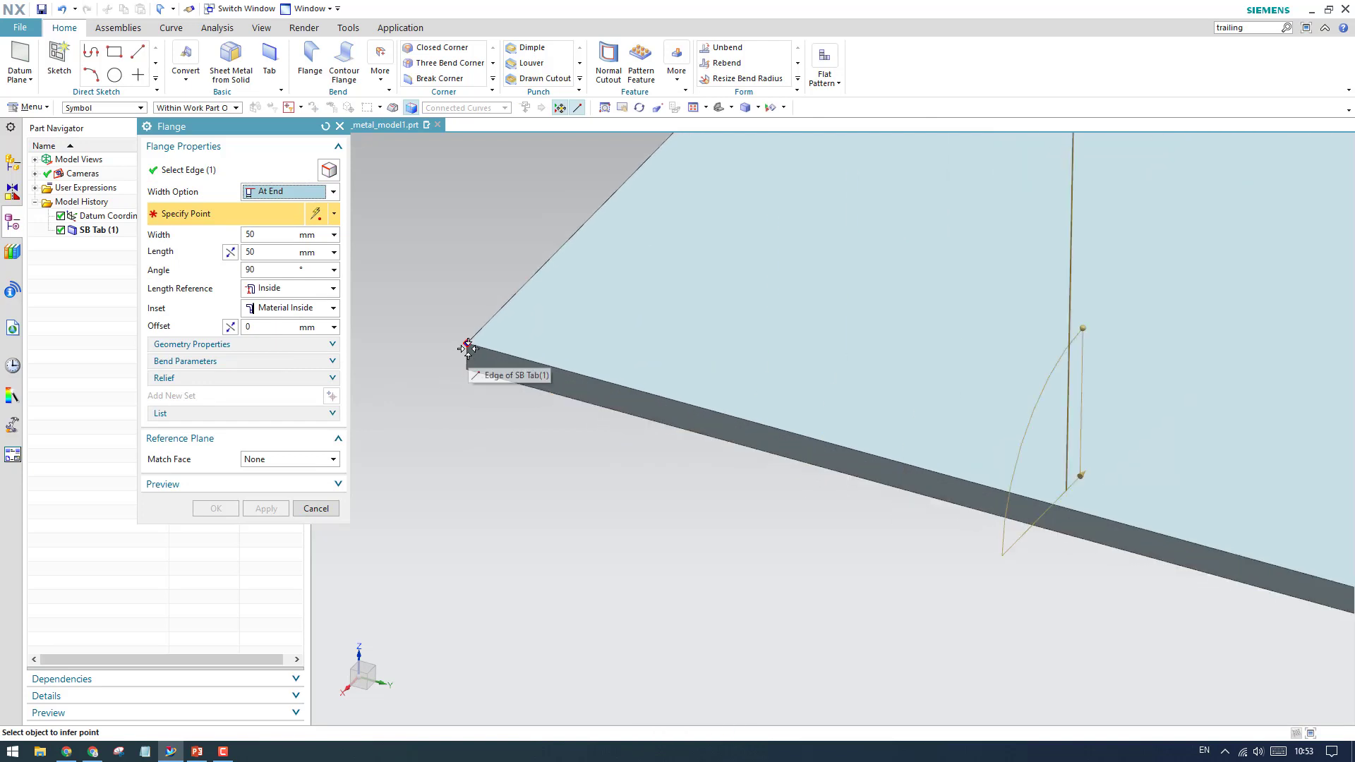
pyautogui.click(467, 369)
pyautogui.scroll(4, 621, 426)
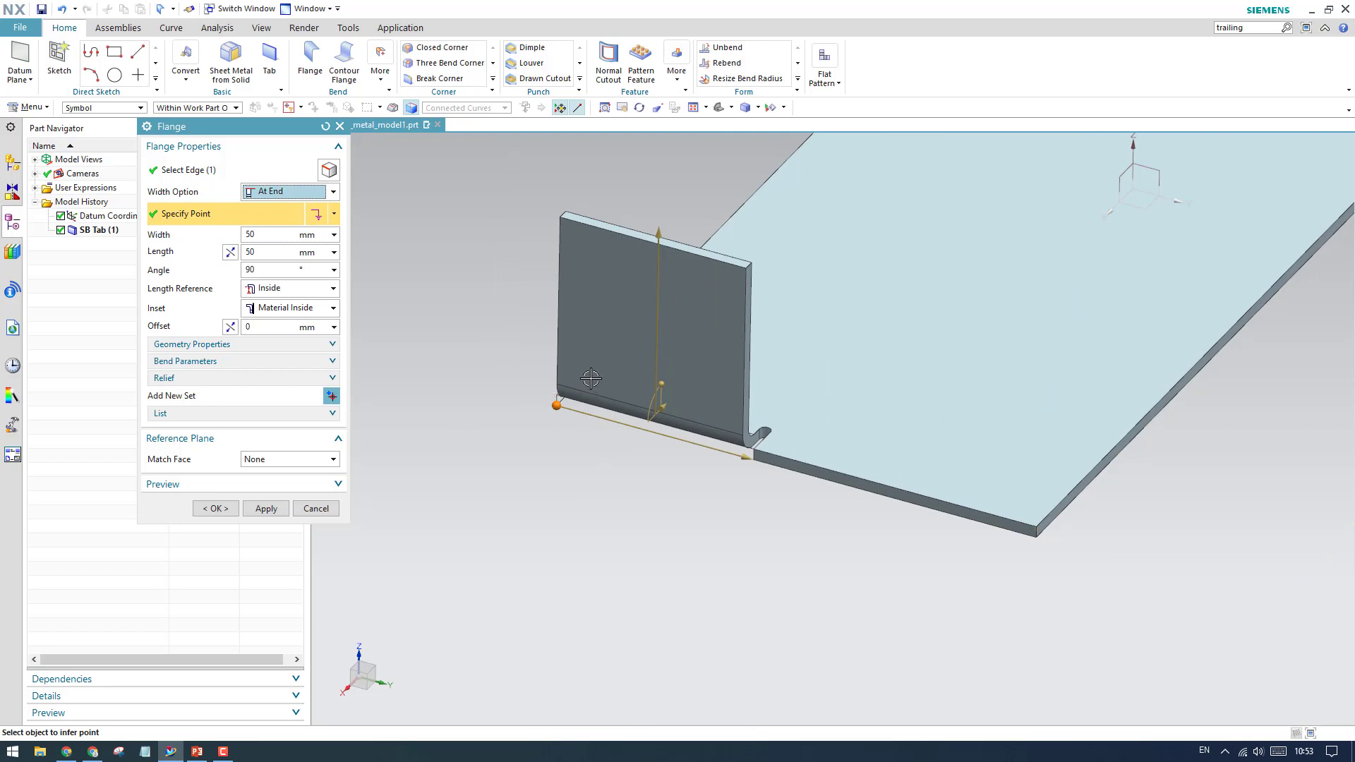
# Try a 25 mm width for the At End flange, and set the width to 10 mm
pyautogui.click(266, 237)
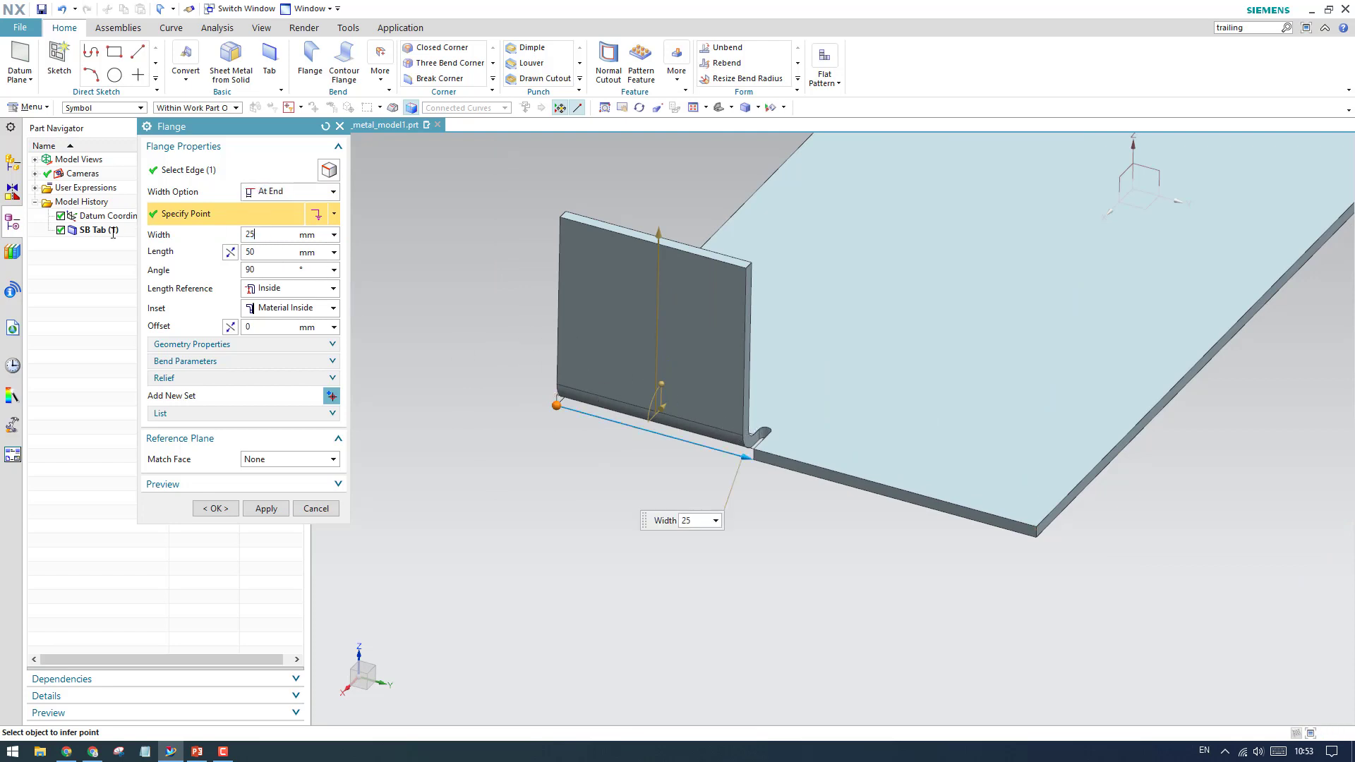
pyautogui.press('Return')
pyautogui.write('10')
pyautogui.press('Return')
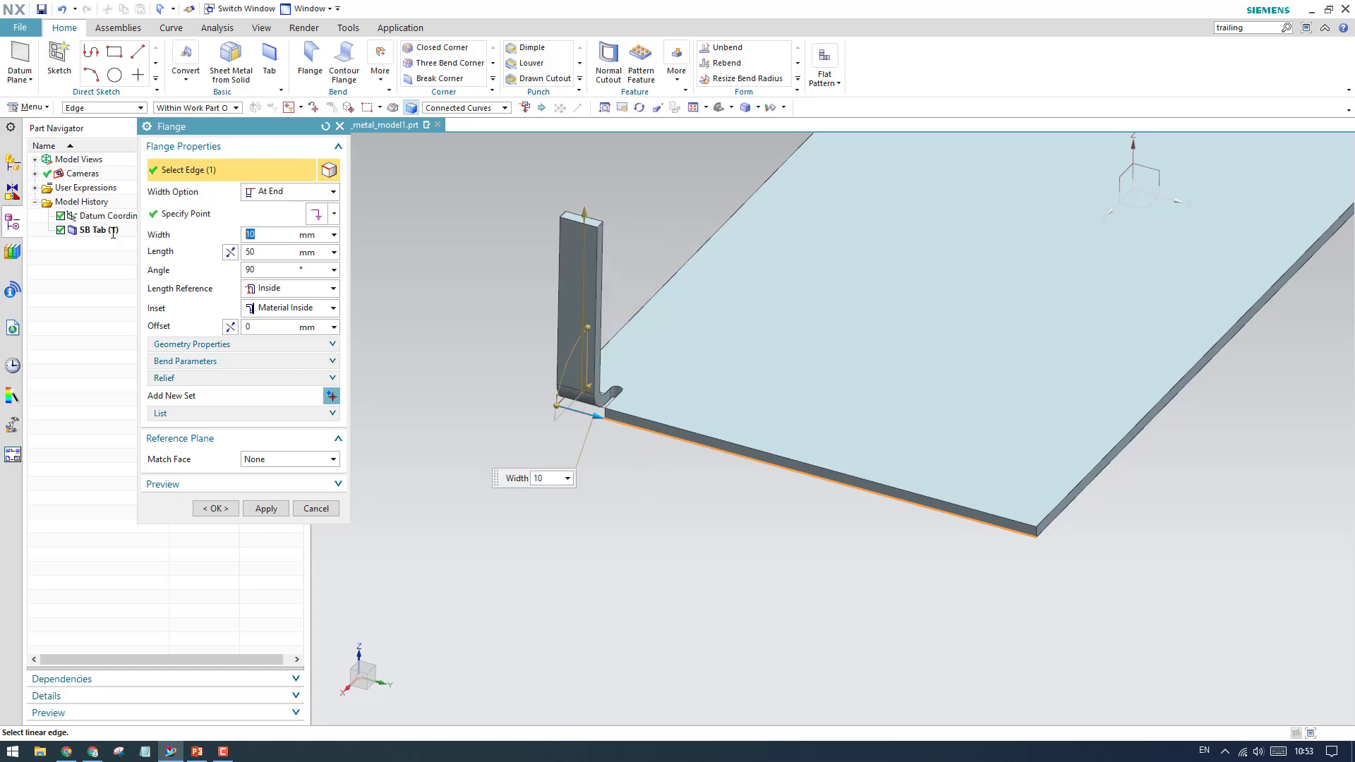
# Respecify the At End flange's start point at the opposite corner of the selected end edge
pyautogui.click(185, 214)
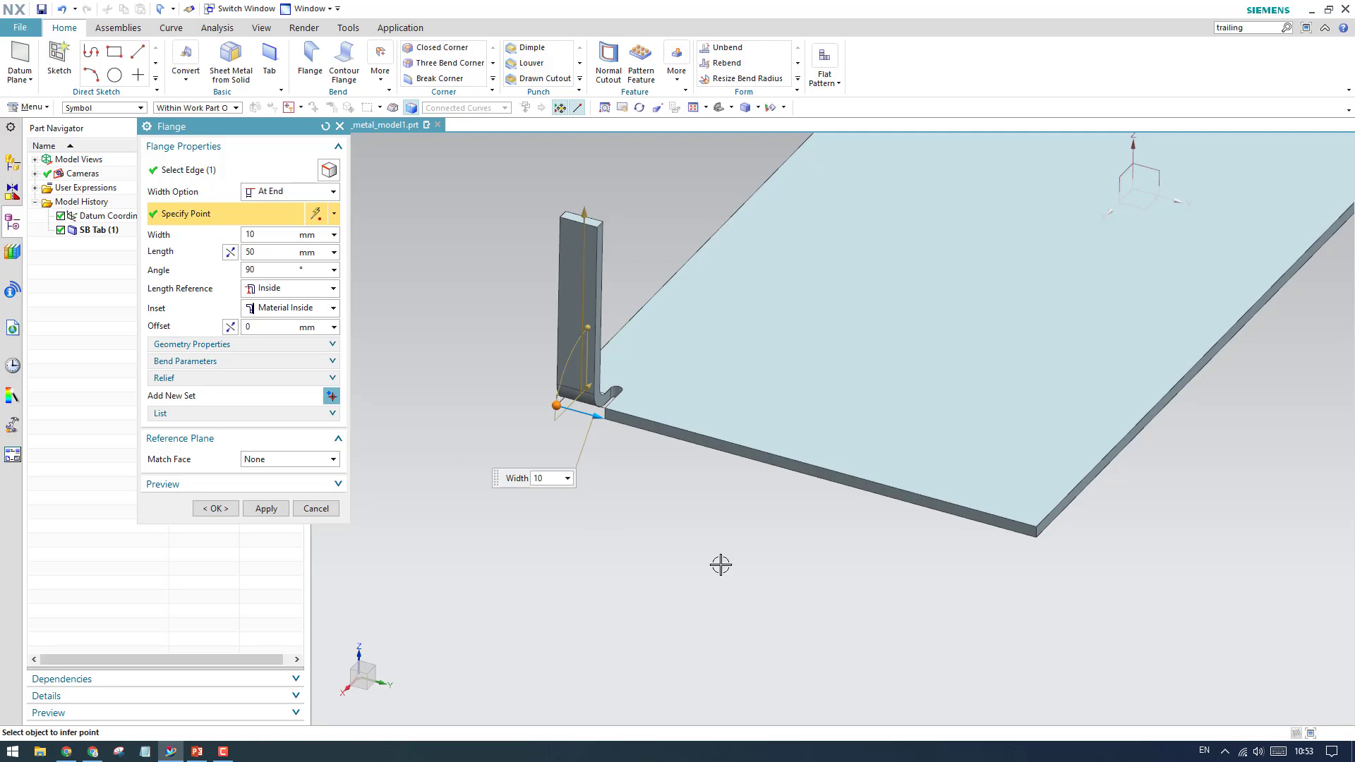
pyautogui.scroll(3, 1022, 521)
pyautogui.click(1030, 539)
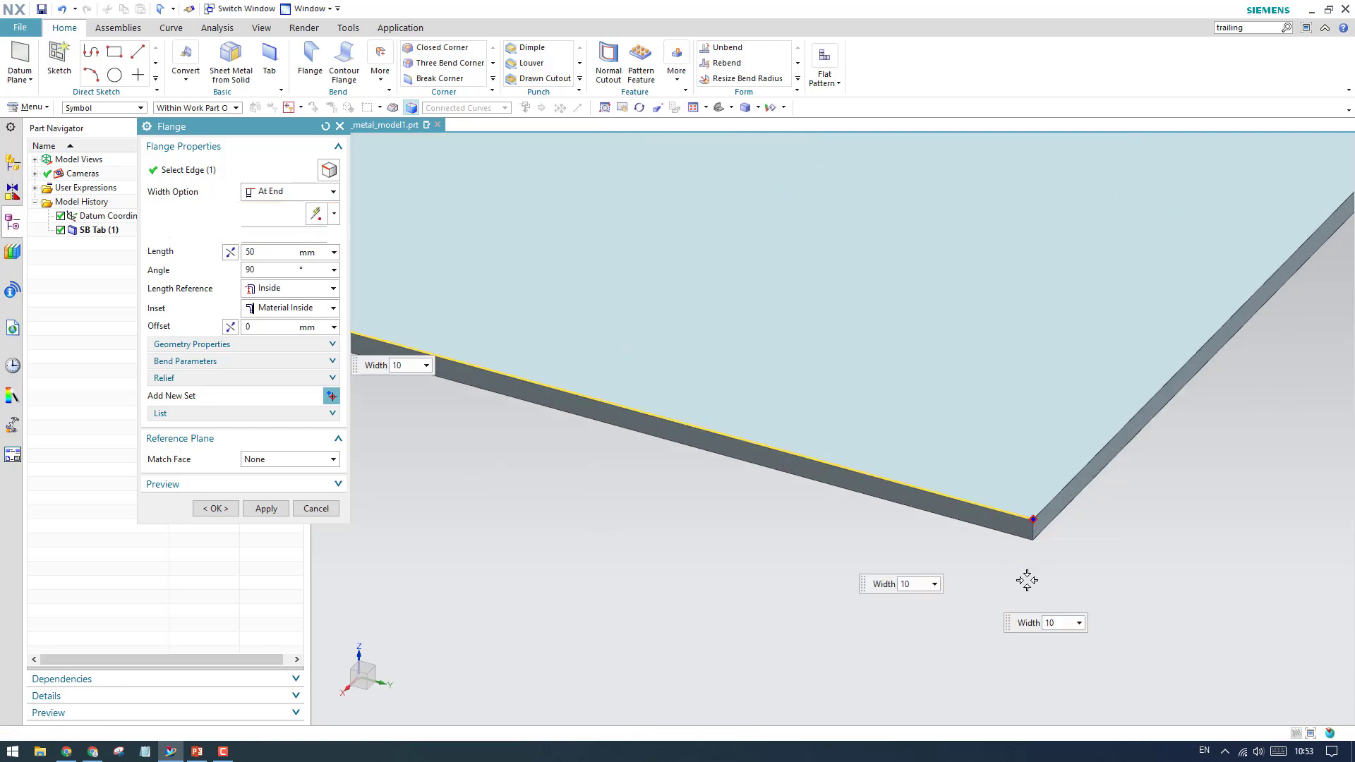
pyautogui.scroll(-3, 1029, 543)
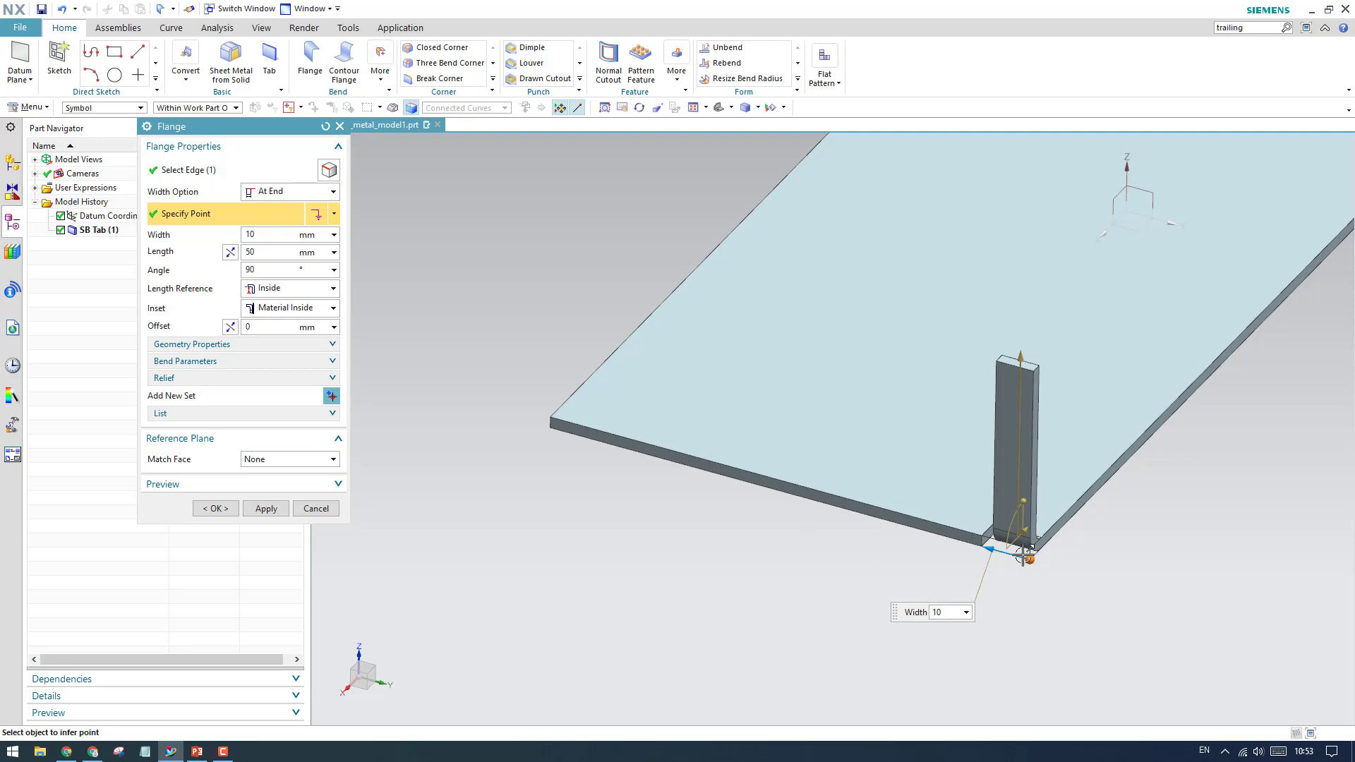
pyautogui.scroll(2, 1024, 556)
pyautogui.scroll(-1, 660, 452)
# Change the flange's width option to From End and move its reference point to the other corner of the end edge
pyautogui.click(328, 191)
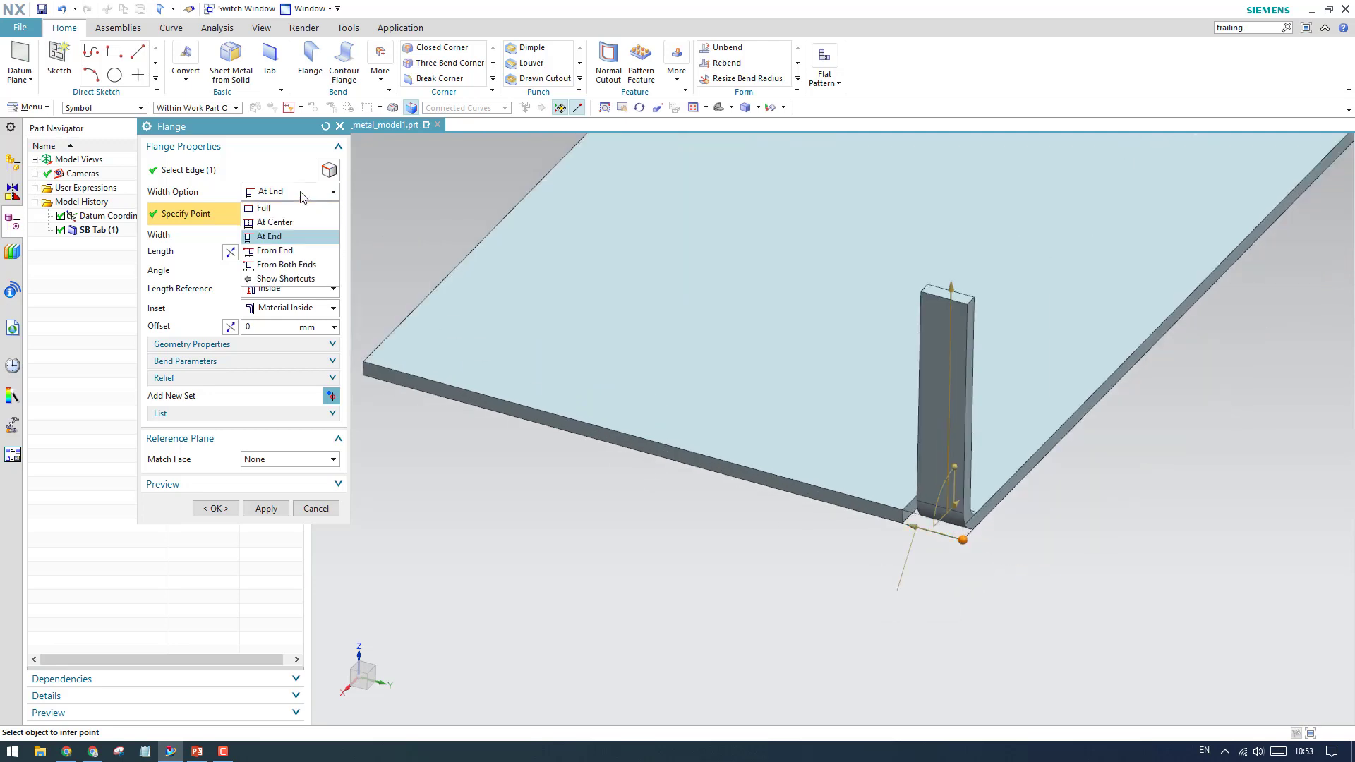
pyautogui.click(291, 251)
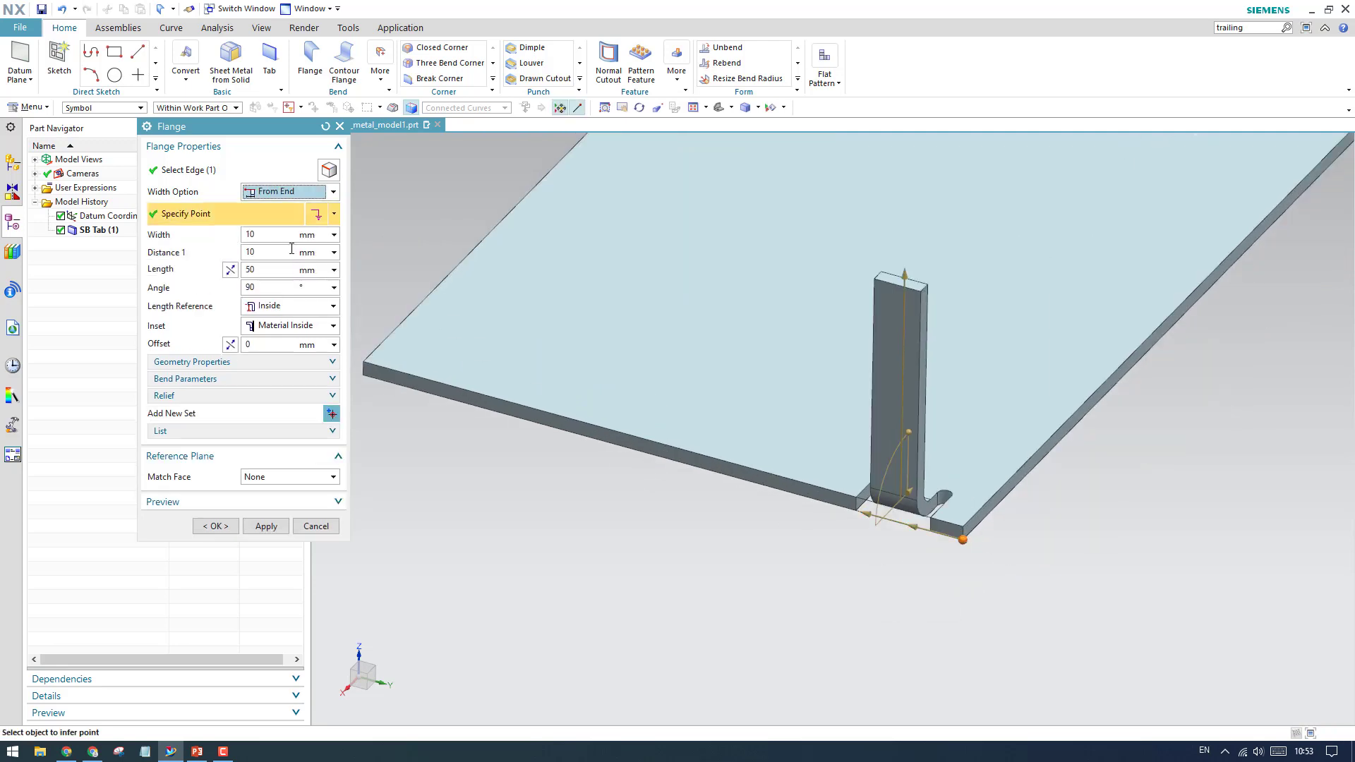
pyautogui.scroll(2, 963, 554)
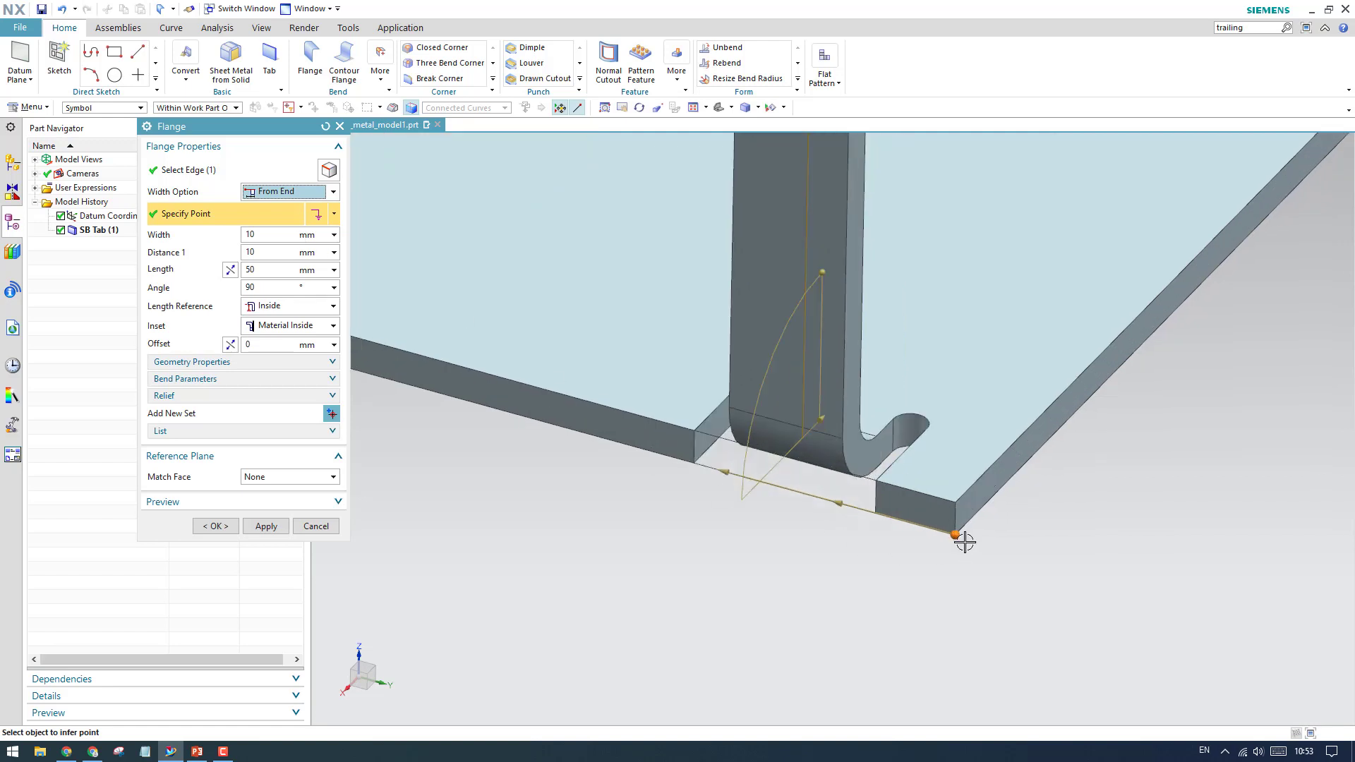
pyautogui.scroll(-2, 978, 526)
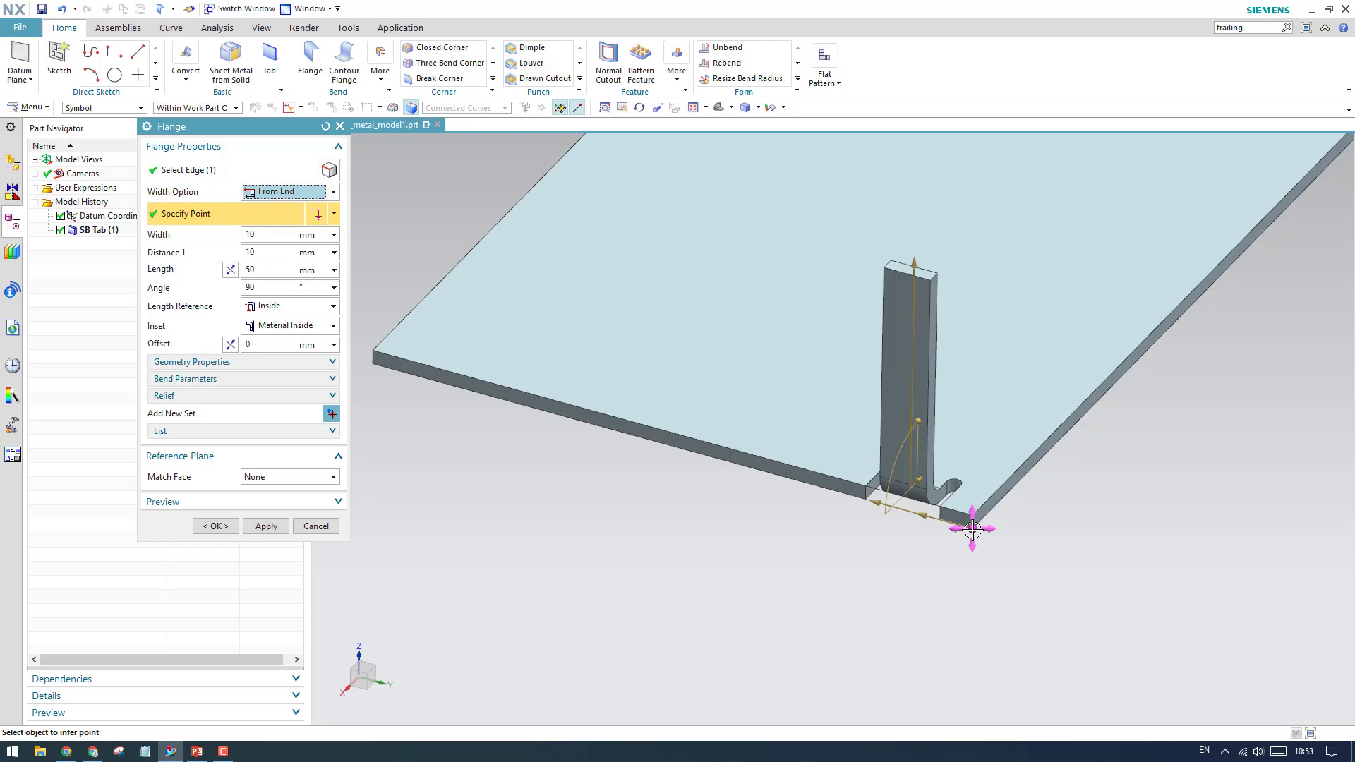
pyautogui.scroll(2, 972, 528)
pyautogui.scroll(-4, 970, 533)
pyautogui.scroll(5, 638, 460)
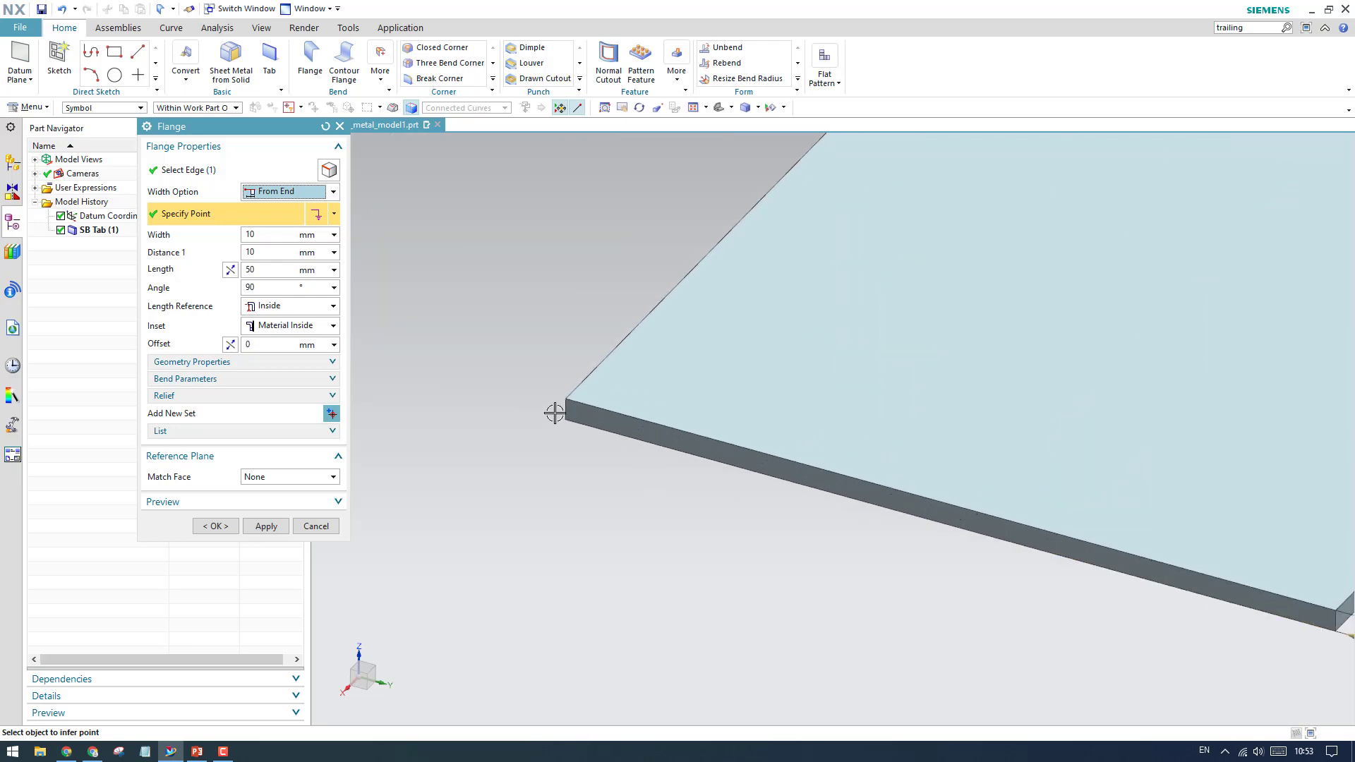
pyautogui.click(565, 399)
pyautogui.scroll(3, 593, 433)
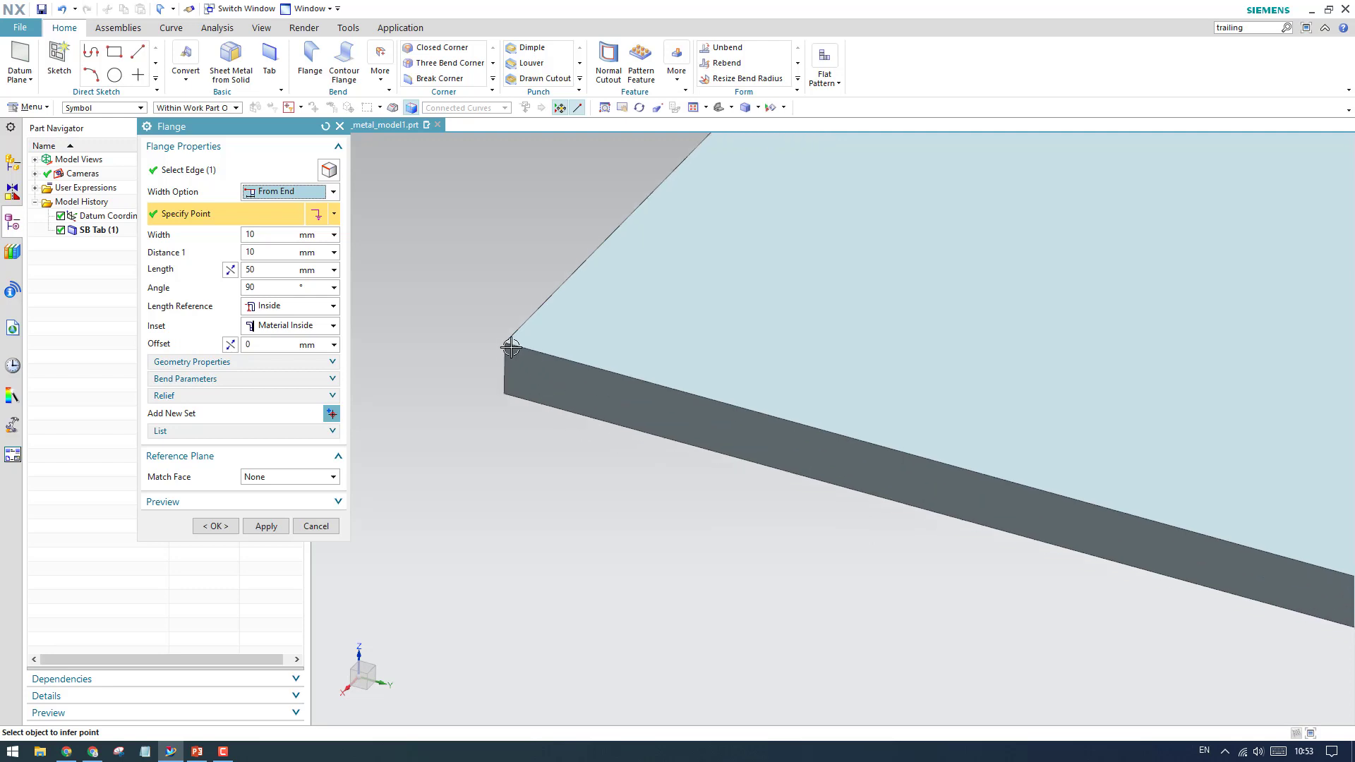
pyautogui.scroll(-3, 519, 353)
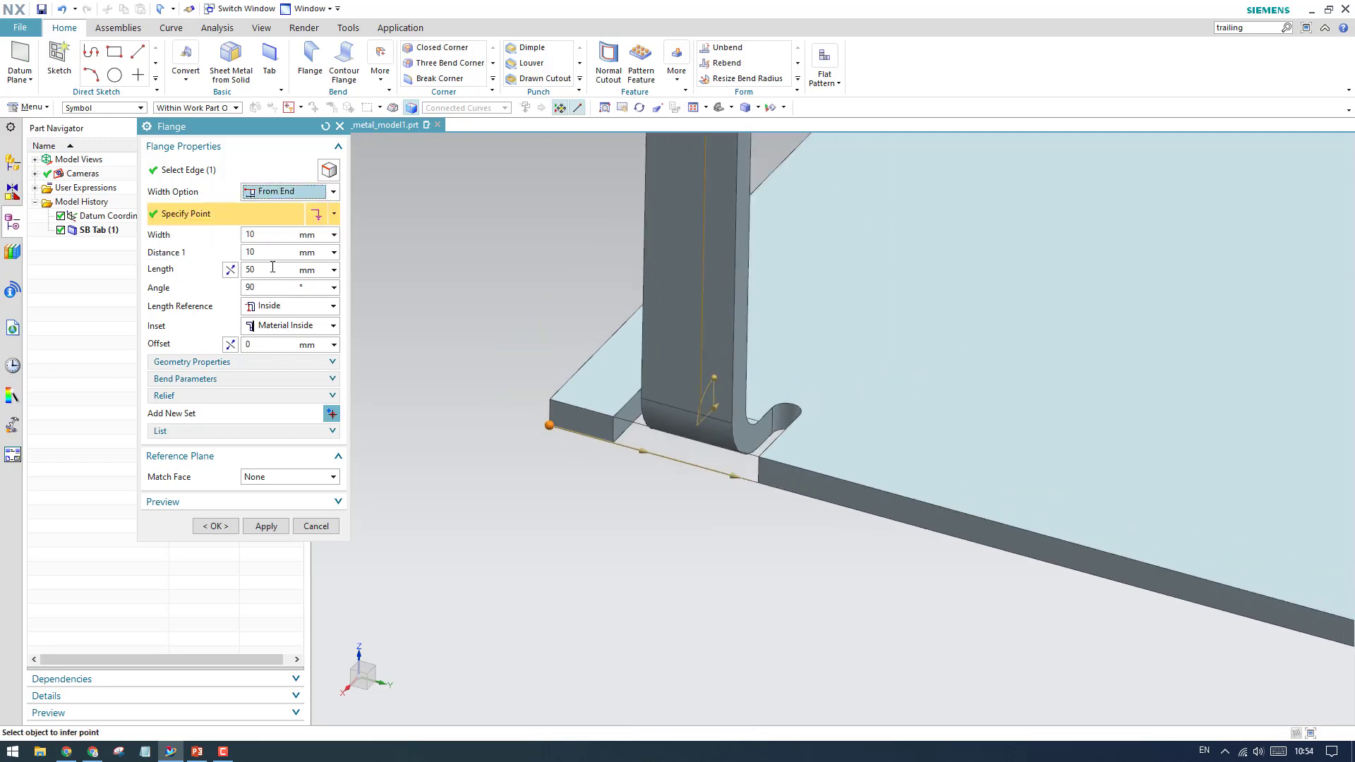
# Stretch the From End flange in the model to a width of 33.5 mm and increase its distance from the corner
pyautogui.click(275, 236)
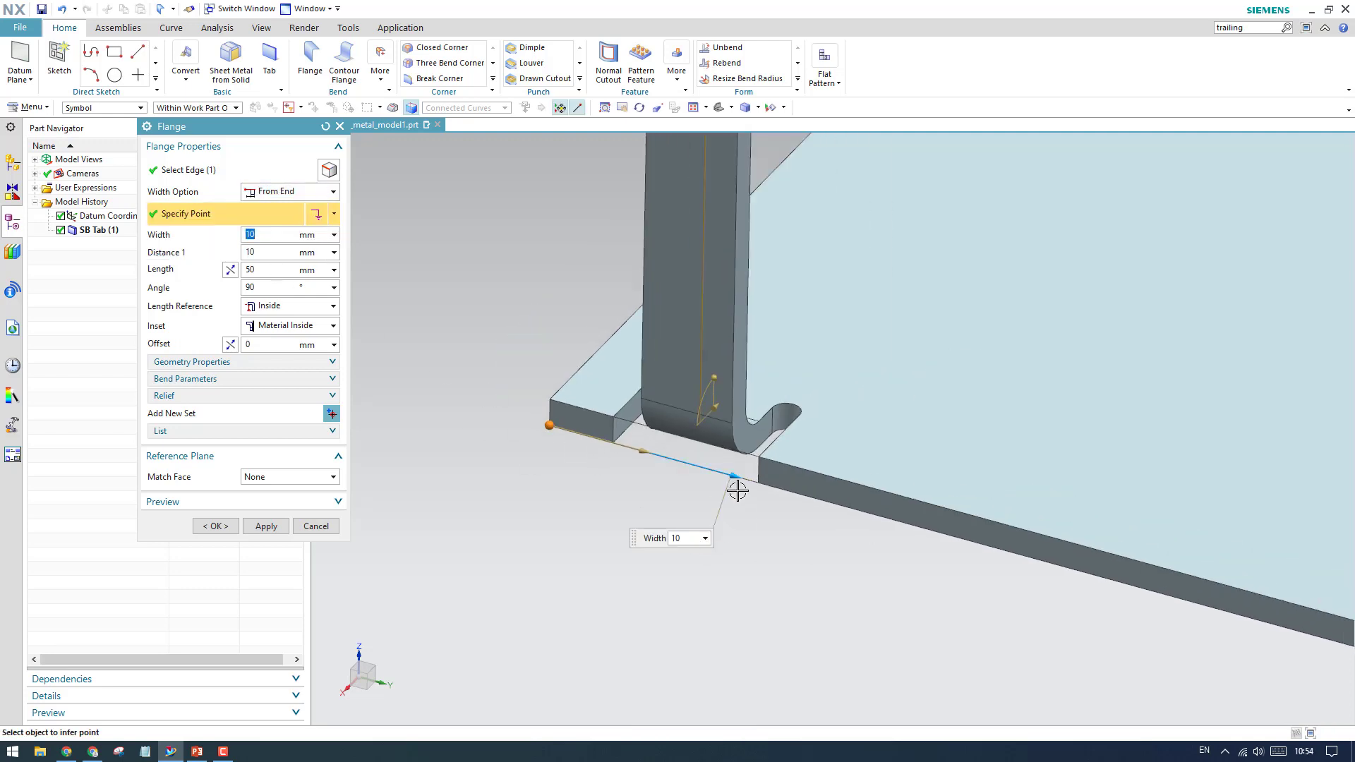
pyautogui.moveTo(740, 476); pyautogui.dragTo(950, 523)
pyautogui.moveTo(633, 447); pyautogui.dragTo(701, 468)
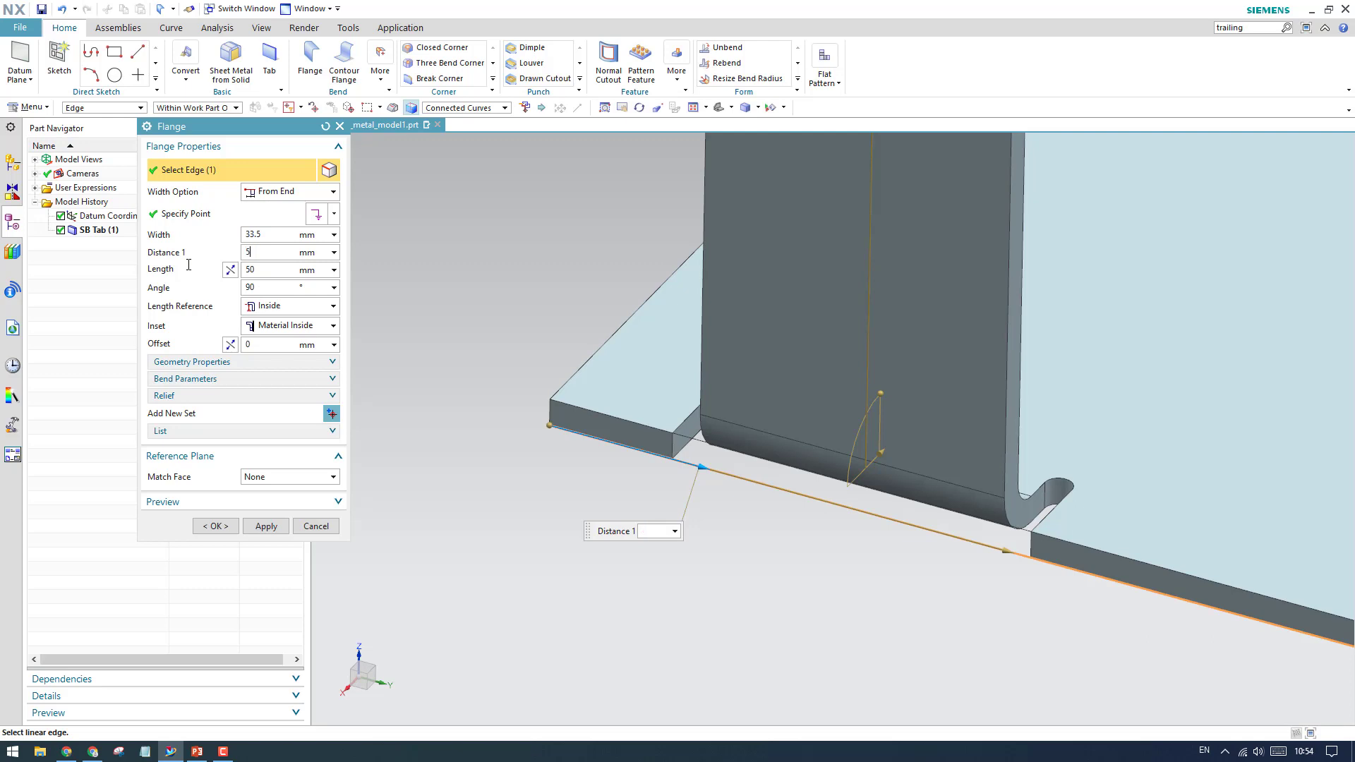
# Set the From End flange's Distance 1 to 50 mm and its width to 20 mm
pyautogui.press('Return')
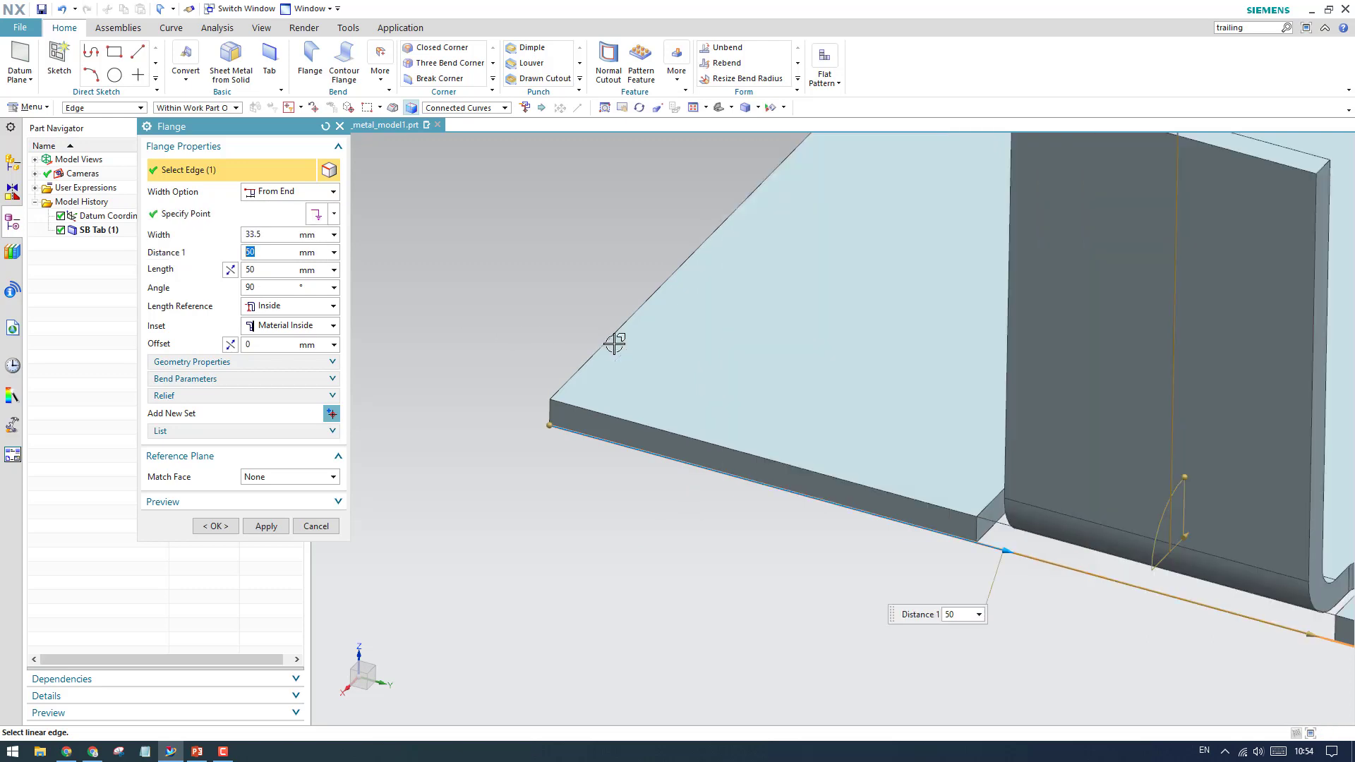
pyautogui.scroll(2, 780, 448)
pyautogui.click(243, 234)
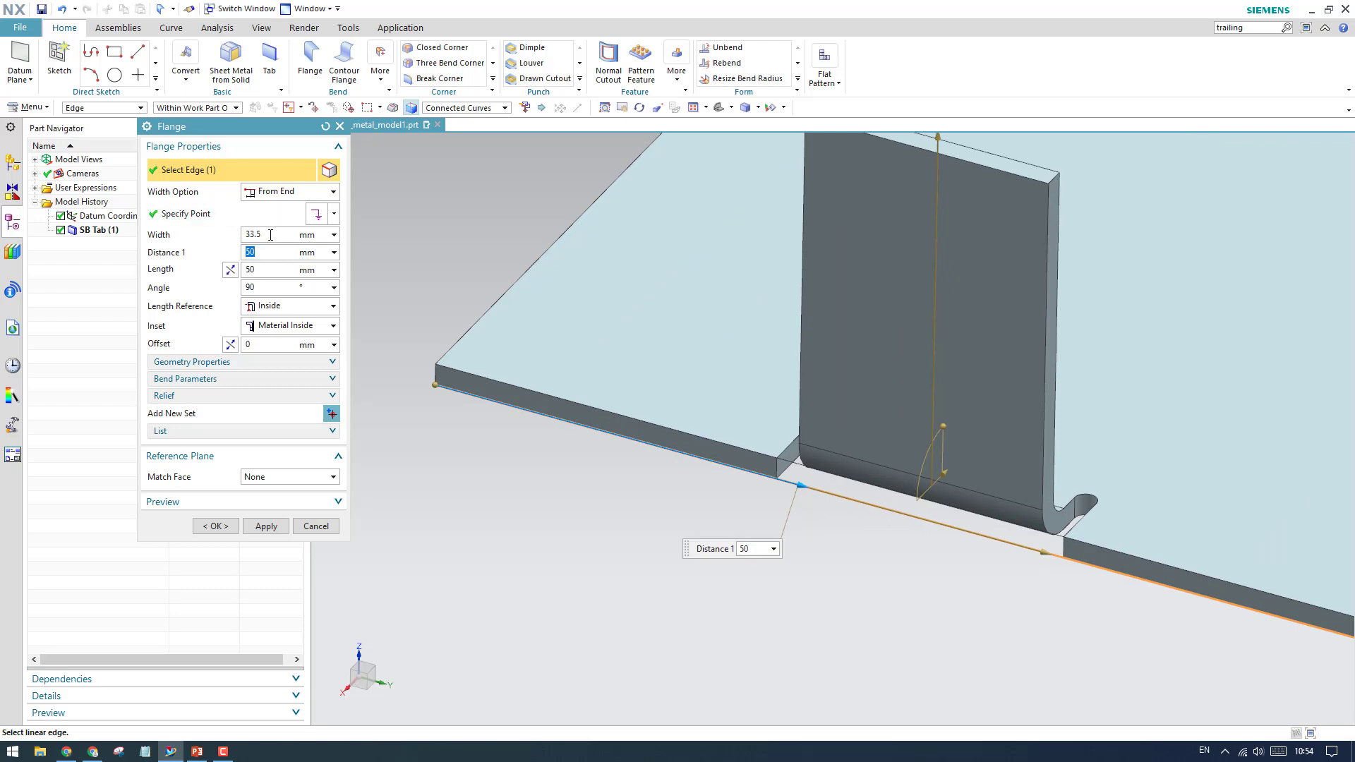
pyautogui.press('Return')
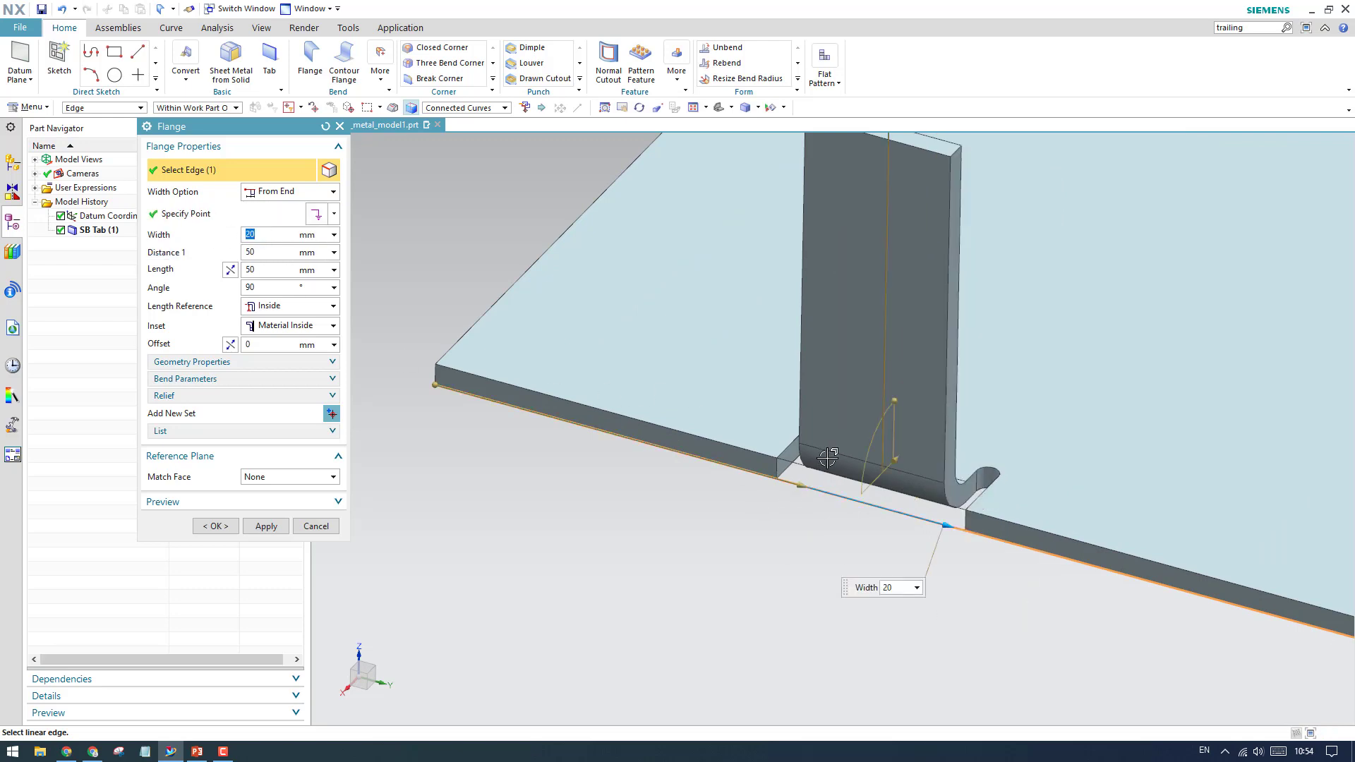
# Change the flange's width option to From Both Ends and point out its Distance 1 and Distance 2 values
pyautogui.scroll(2, 831, 457)
pyautogui.click(312, 195)
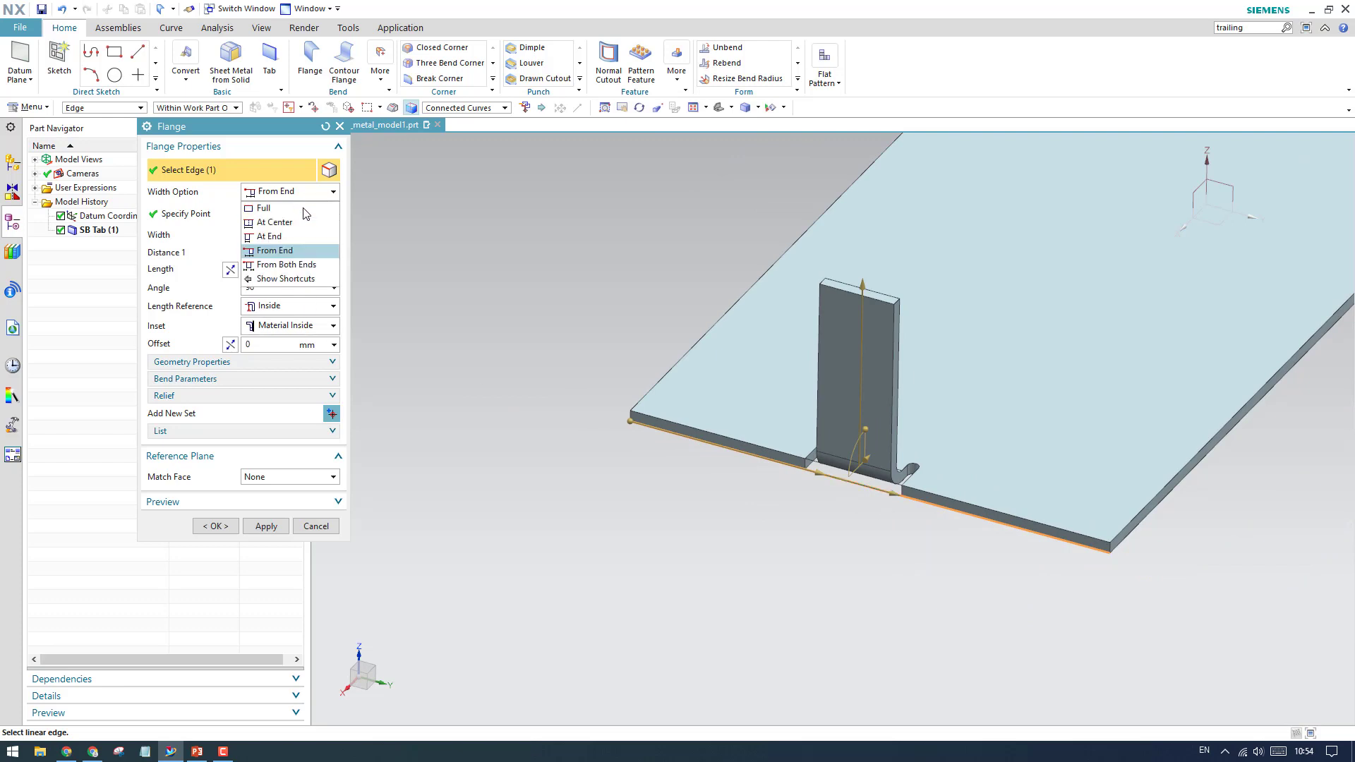
pyautogui.click(306, 266)
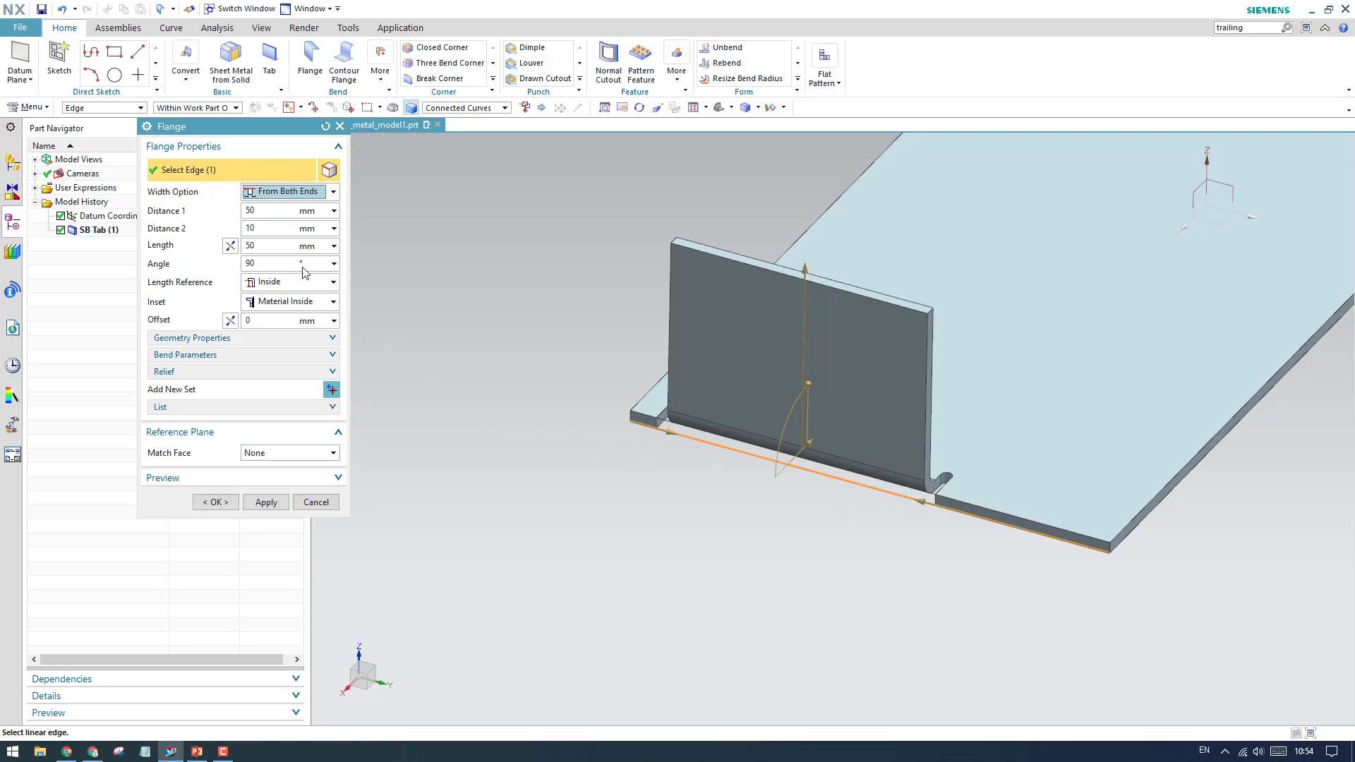
pyautogui.click(267, 209)
pyautogui.click(274, 230)
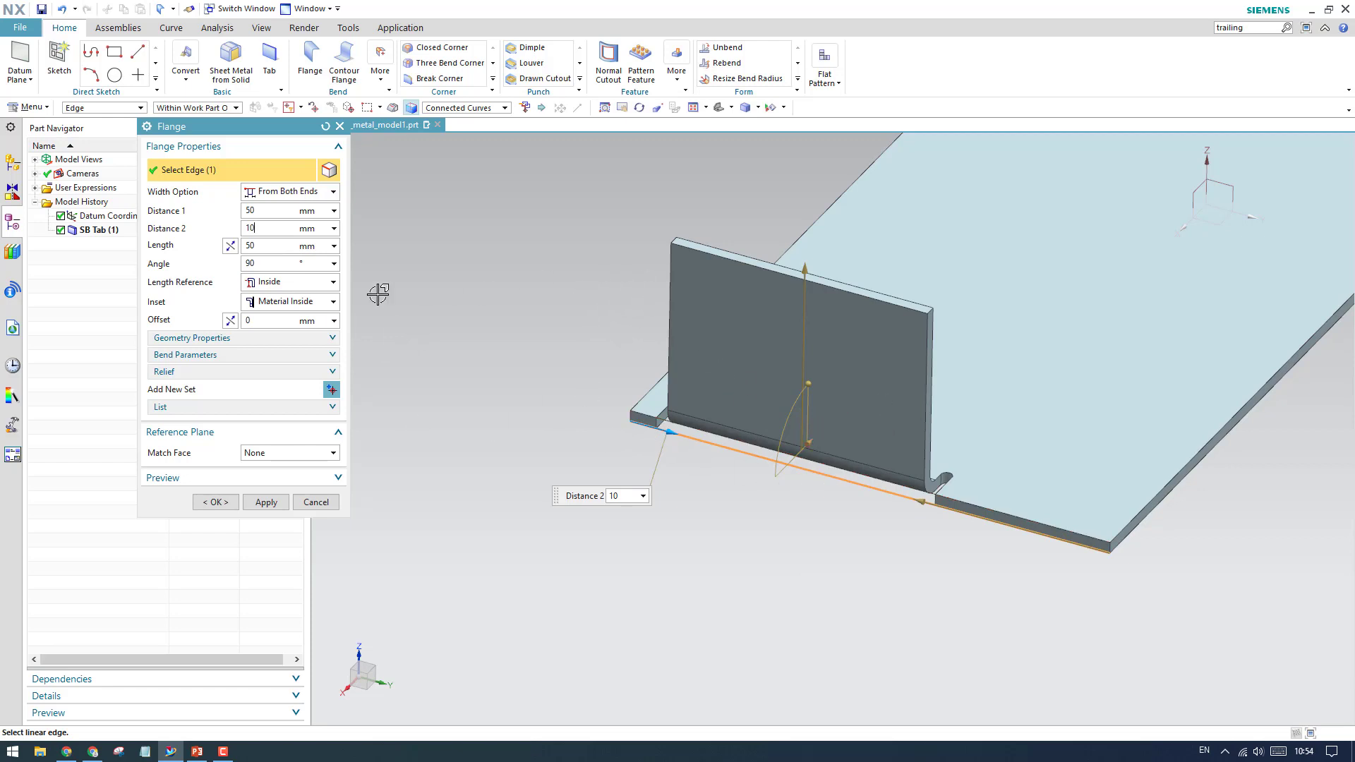
# Set the width option to Full so the flange spans the whole end edge
pyautogui.click(311, 193)
pyautogui.click(250, 207)
pyautogui.moveTo(635, 382); pyautogui.dragTo(711, 357, button='middle')
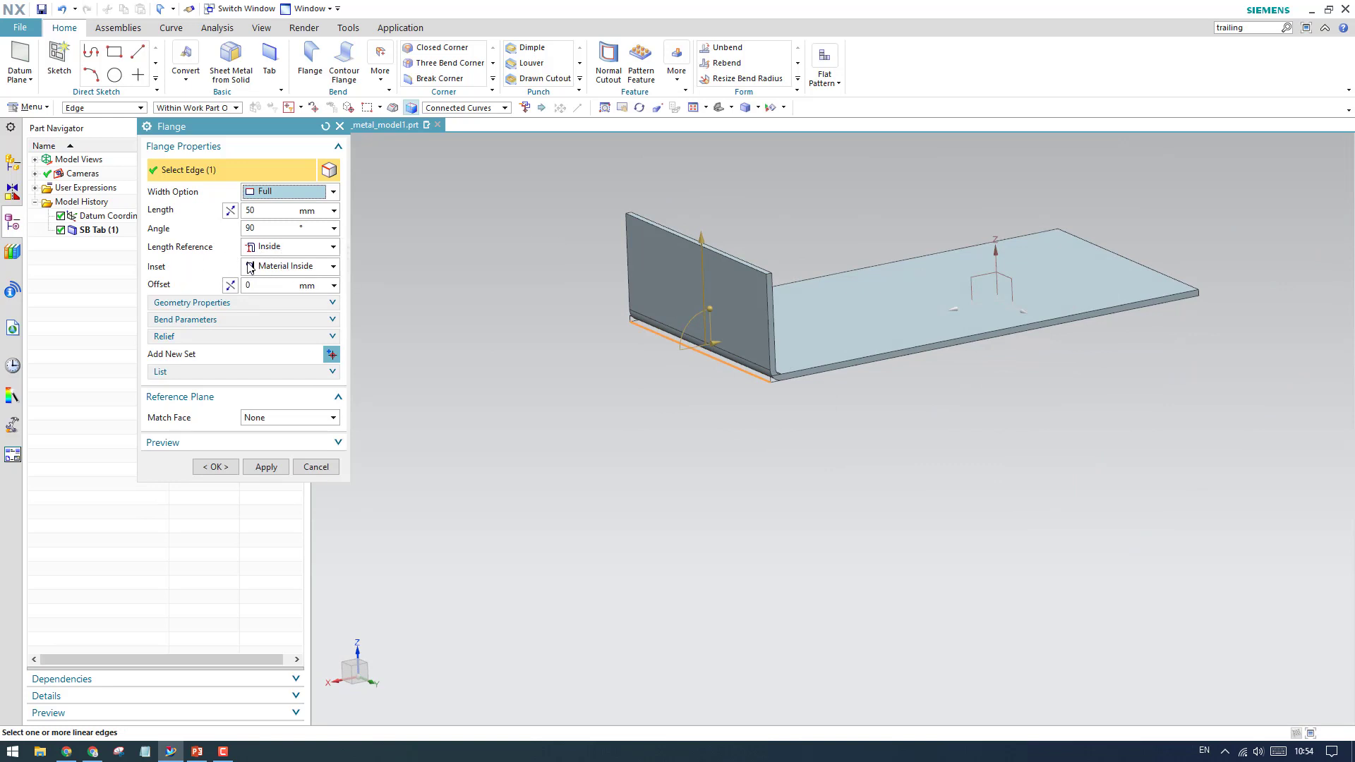
# Expand the flange's geometry properties and relief settings to examine the available options
pyautogui.moveTo(266, 482); pyautogui.dragTo(266, 580)
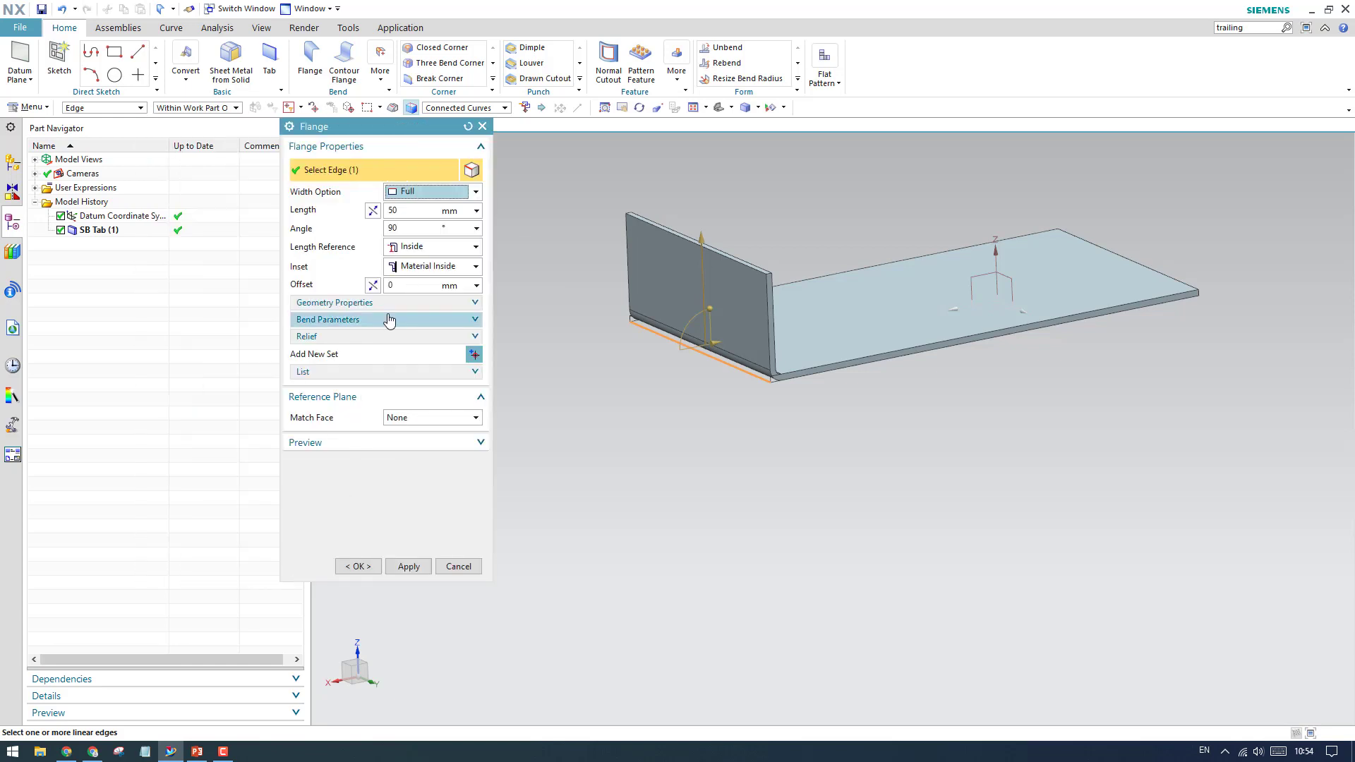
pyautogui.click(342, 302)
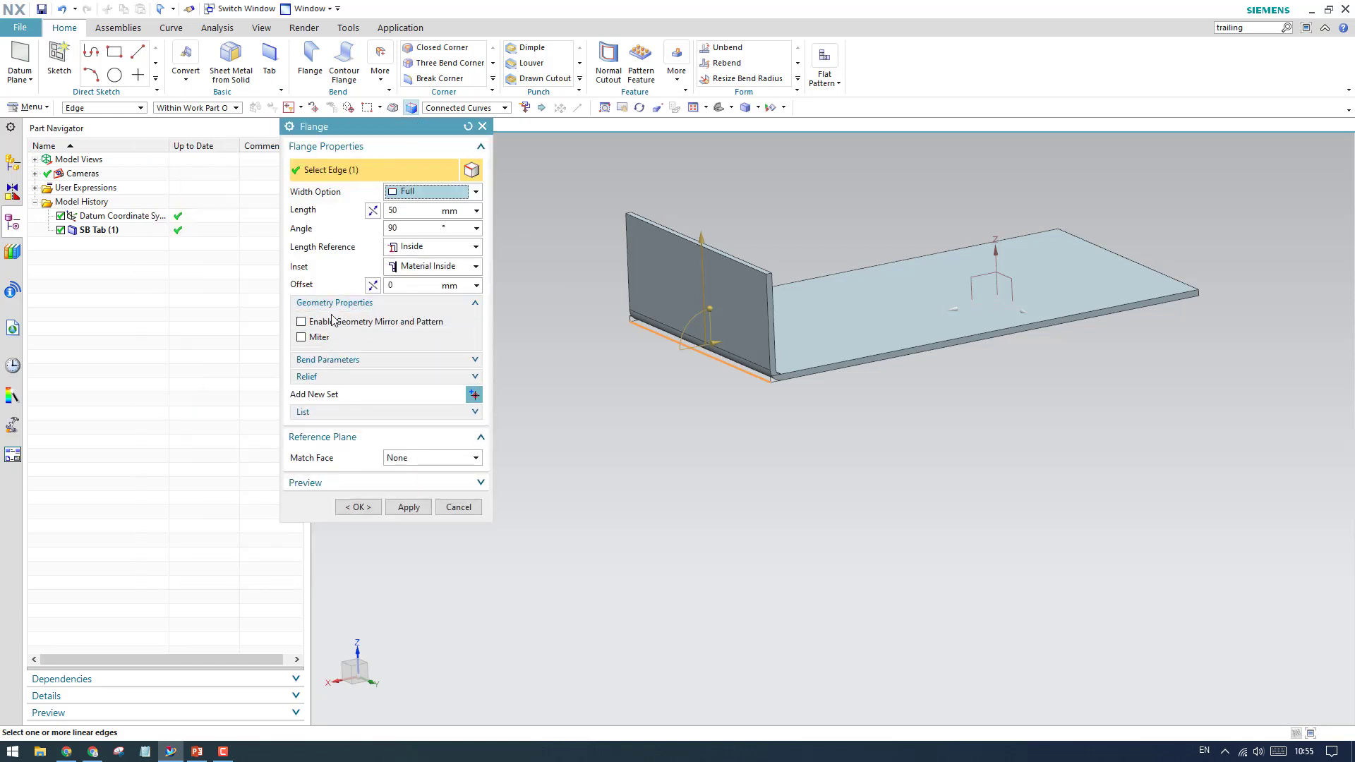
pyautogui.click(375, 376)
pyautogui.moveTo(399, 134); pyautogui.dragTo(243, 135)
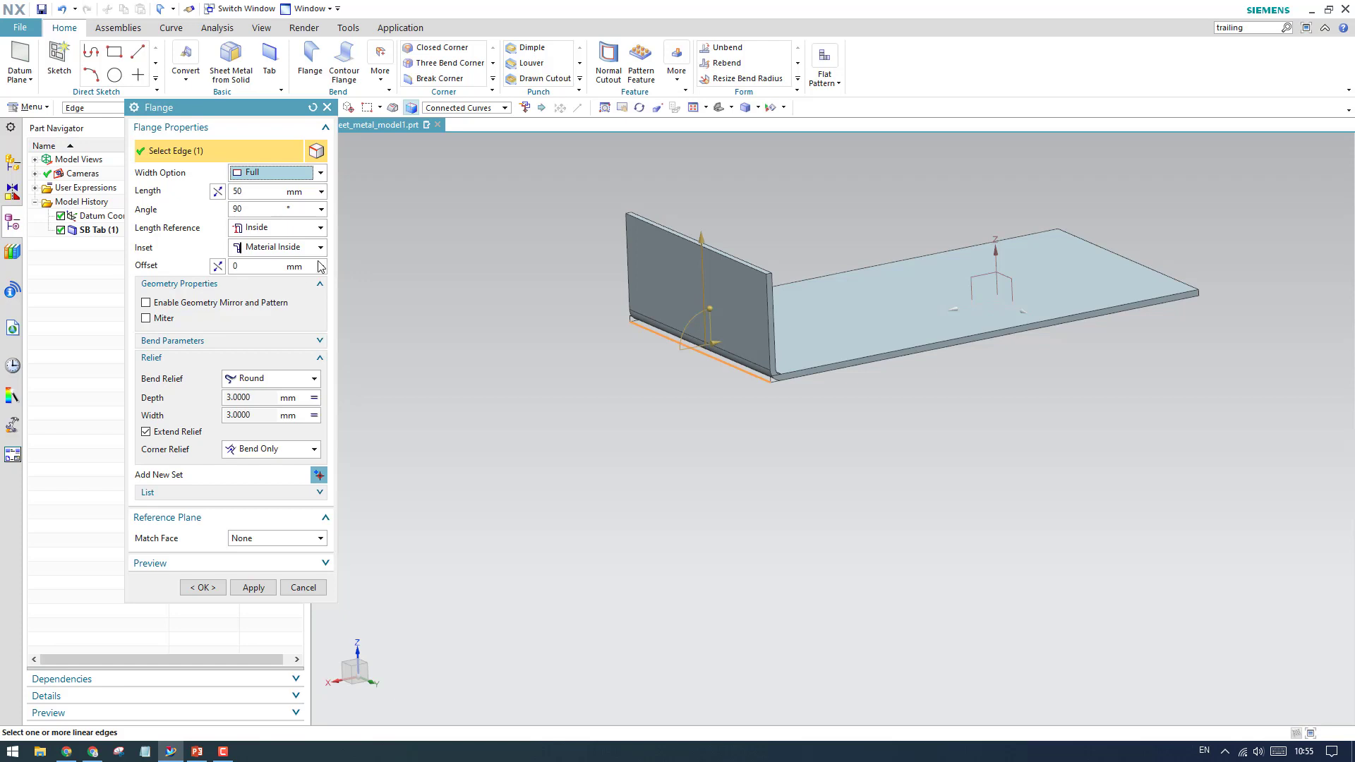
# Review the flange's width and length reference choices, keeping Full and Inside
pyautogui.click(259, 177)
pyautogui.click(259, 184)
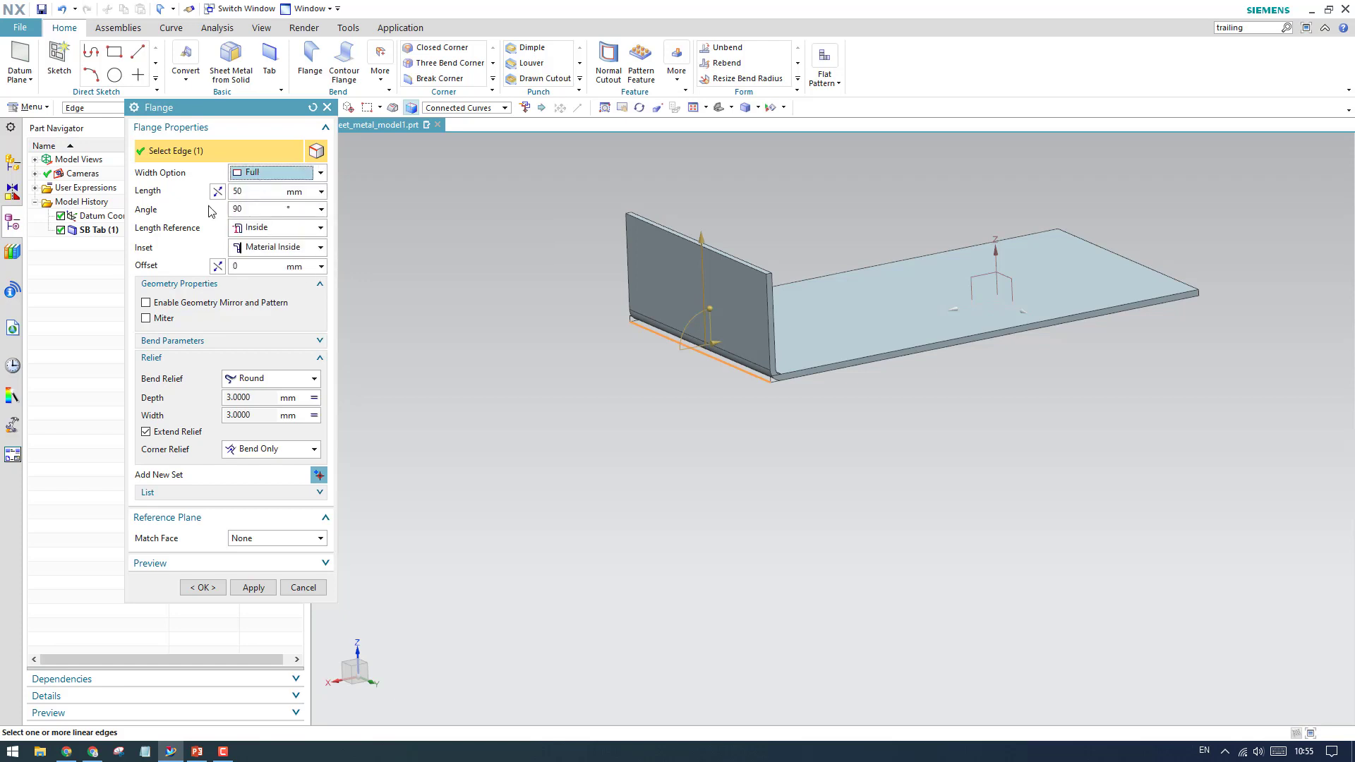
pyautogui.click(286, 231)
pyautogui.click(286, 231)
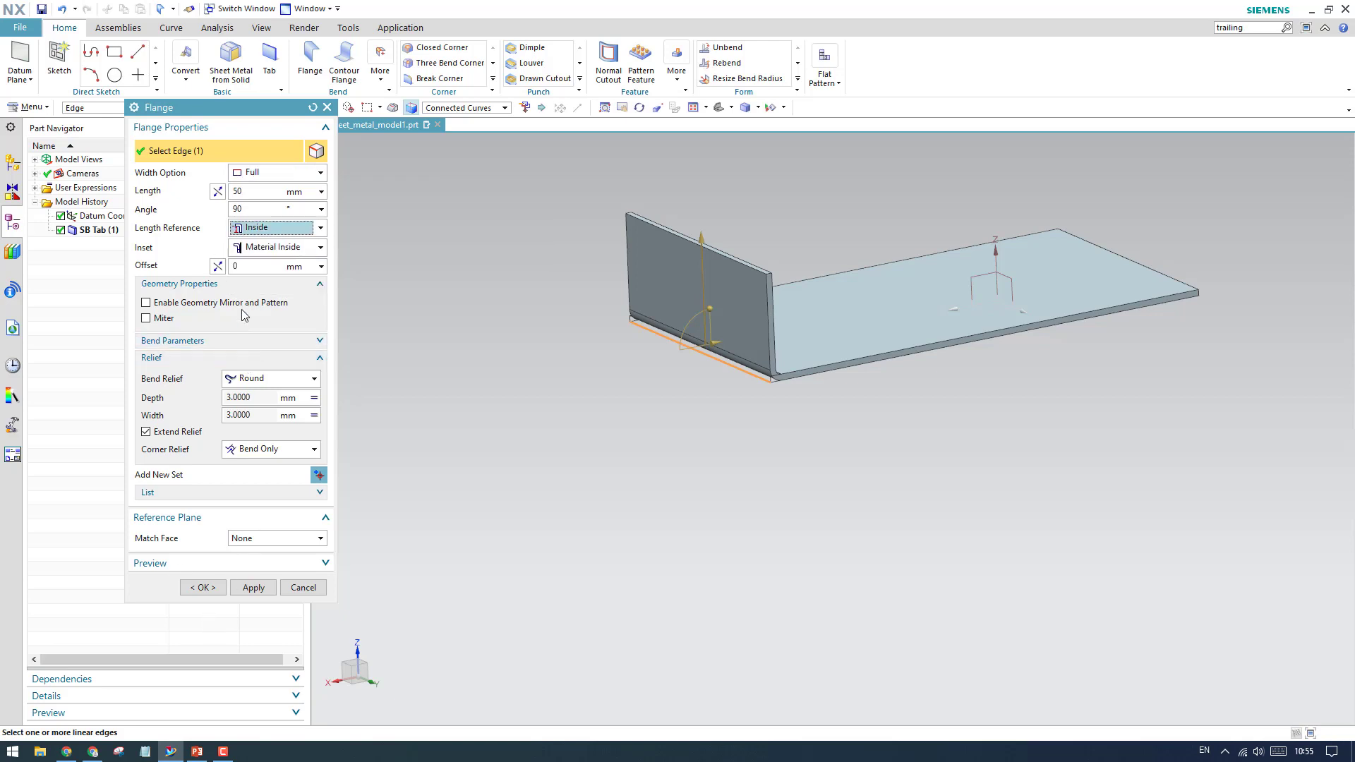
# Keep the Inside length reference and shorten the flange on the tab's end edge to 44 mm
pyautogui.click(268, 229)
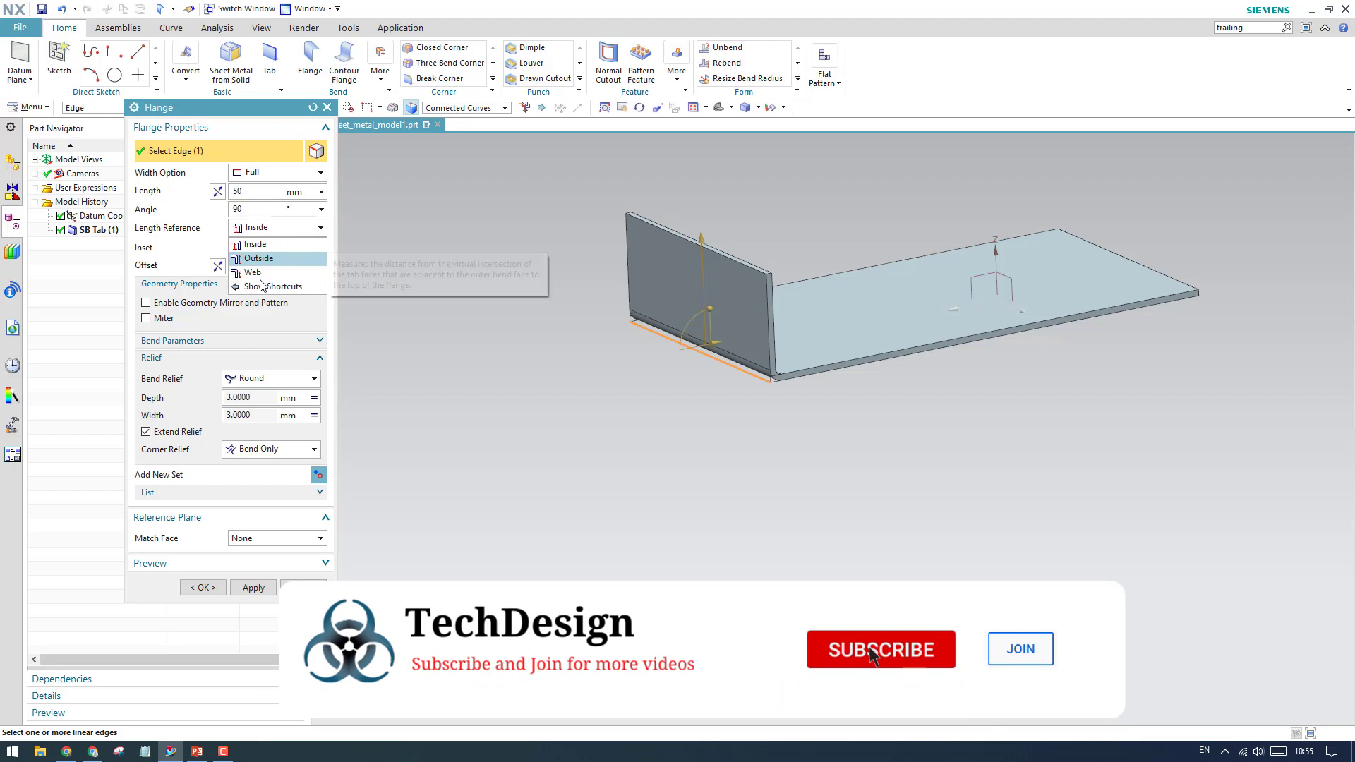
pyautogui.click(268, 240)
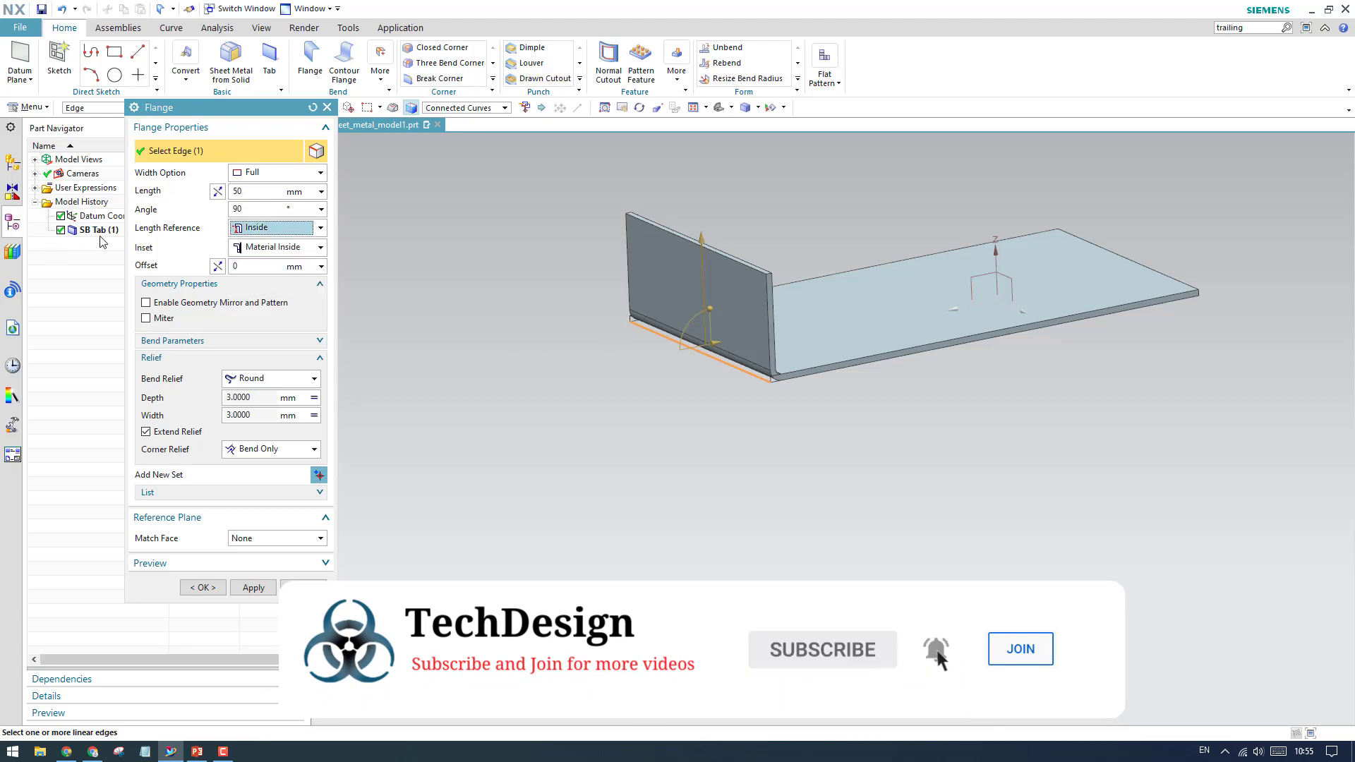
pyautogui.scroll(3, 699, 243)
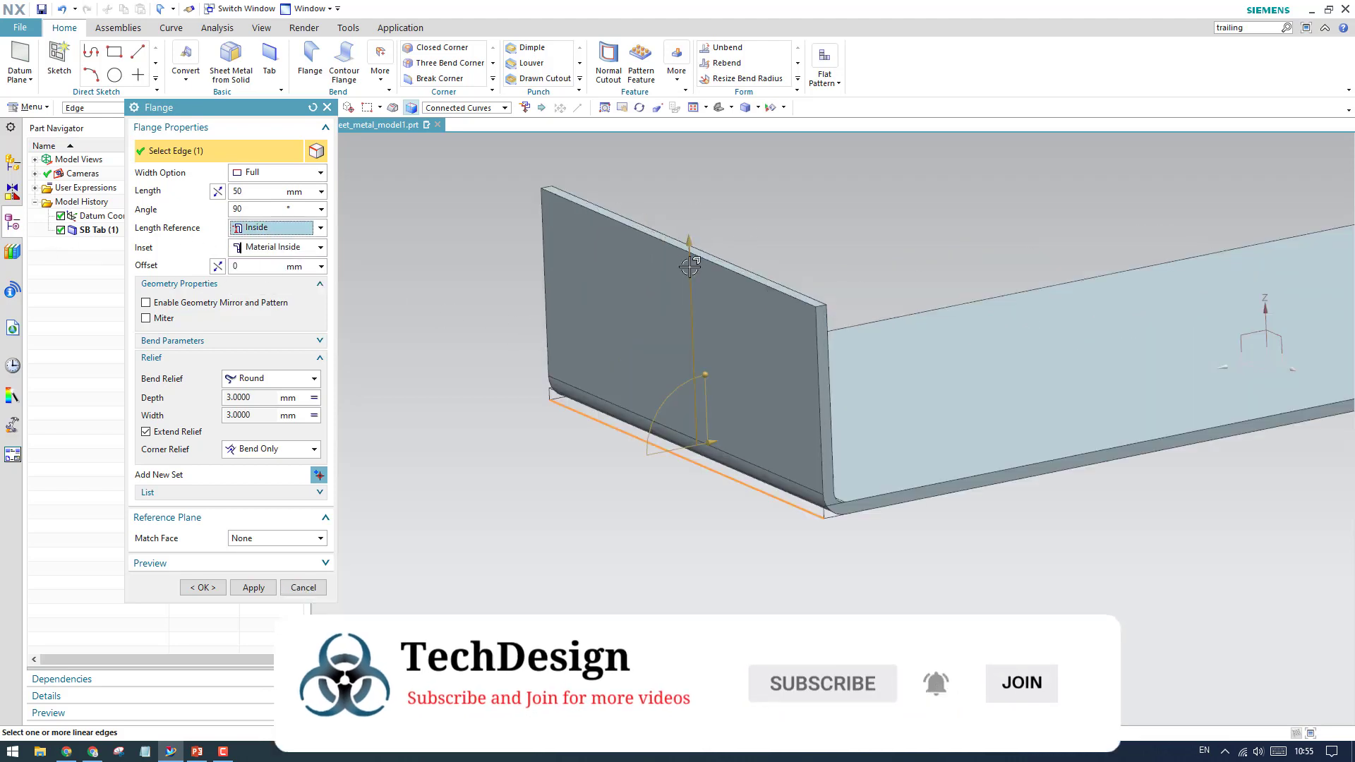
pyautogui.moveTo(689, 242)
pyautogui.mouseDown()
pyautogui.moveTo(689, 304)
pyautogui.moveTo(692, 231)
pyautogui.moveTo(691, 264)
pyautogui.mouseUp()
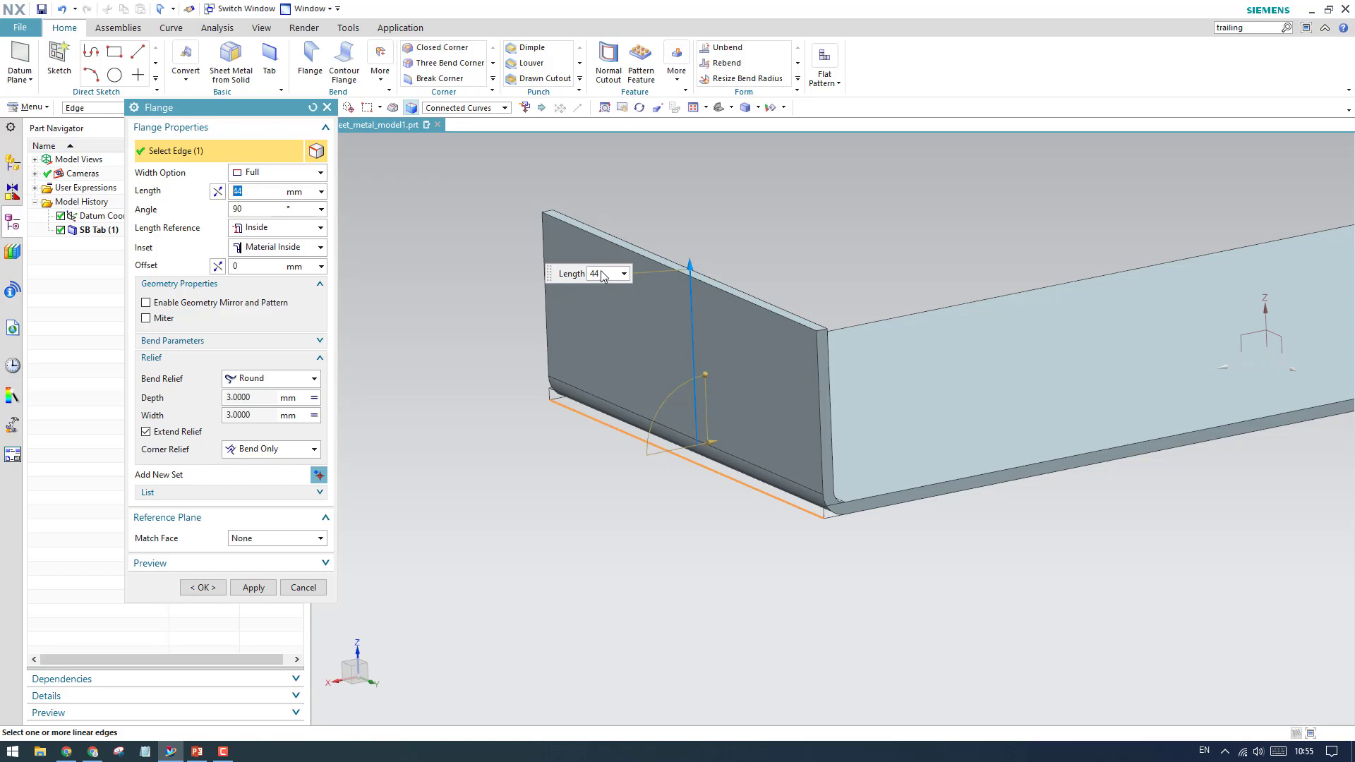
# Keep the Inside length reference and review the Inside, Outside and Web length diagrams in the PowerPoint presentation
pyautogui.click(272, 227)
pyautogui.click(258, 244)
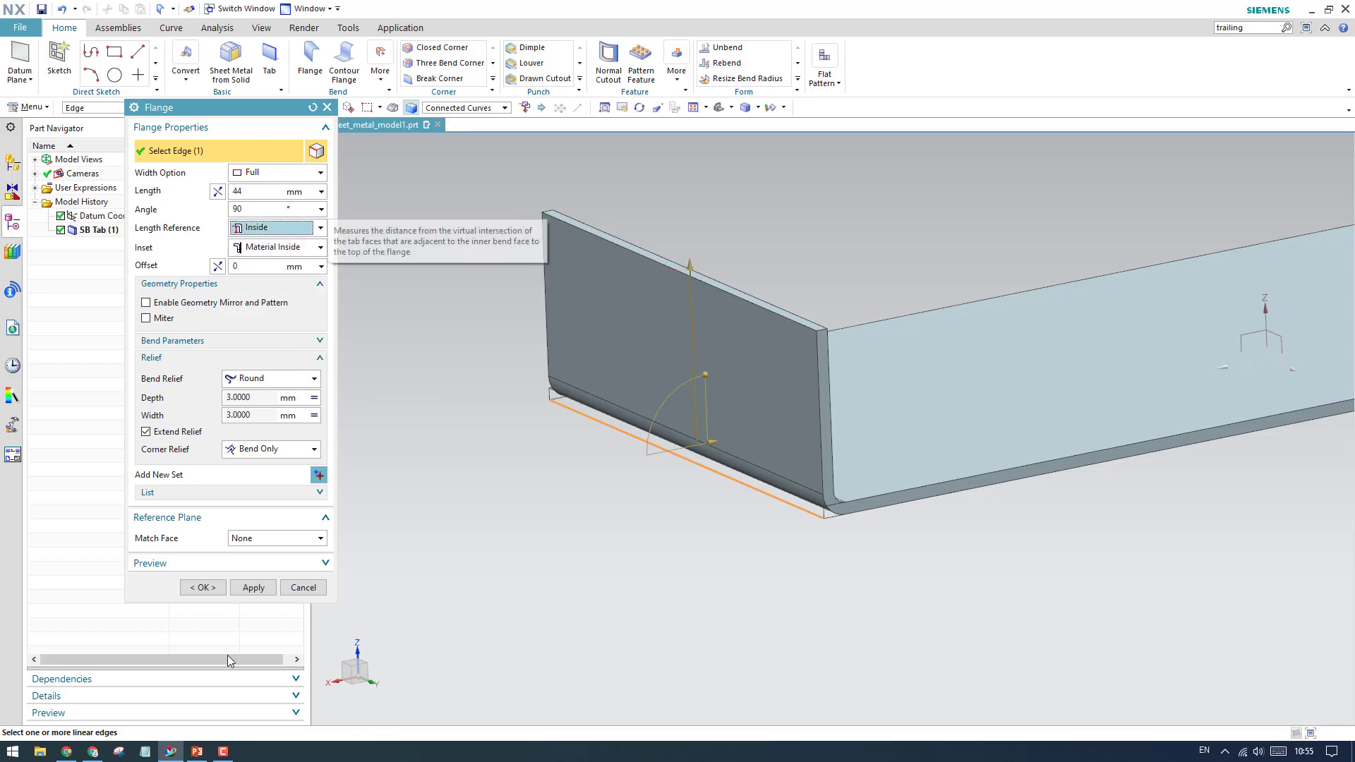
pyautogui.click(199, 752)
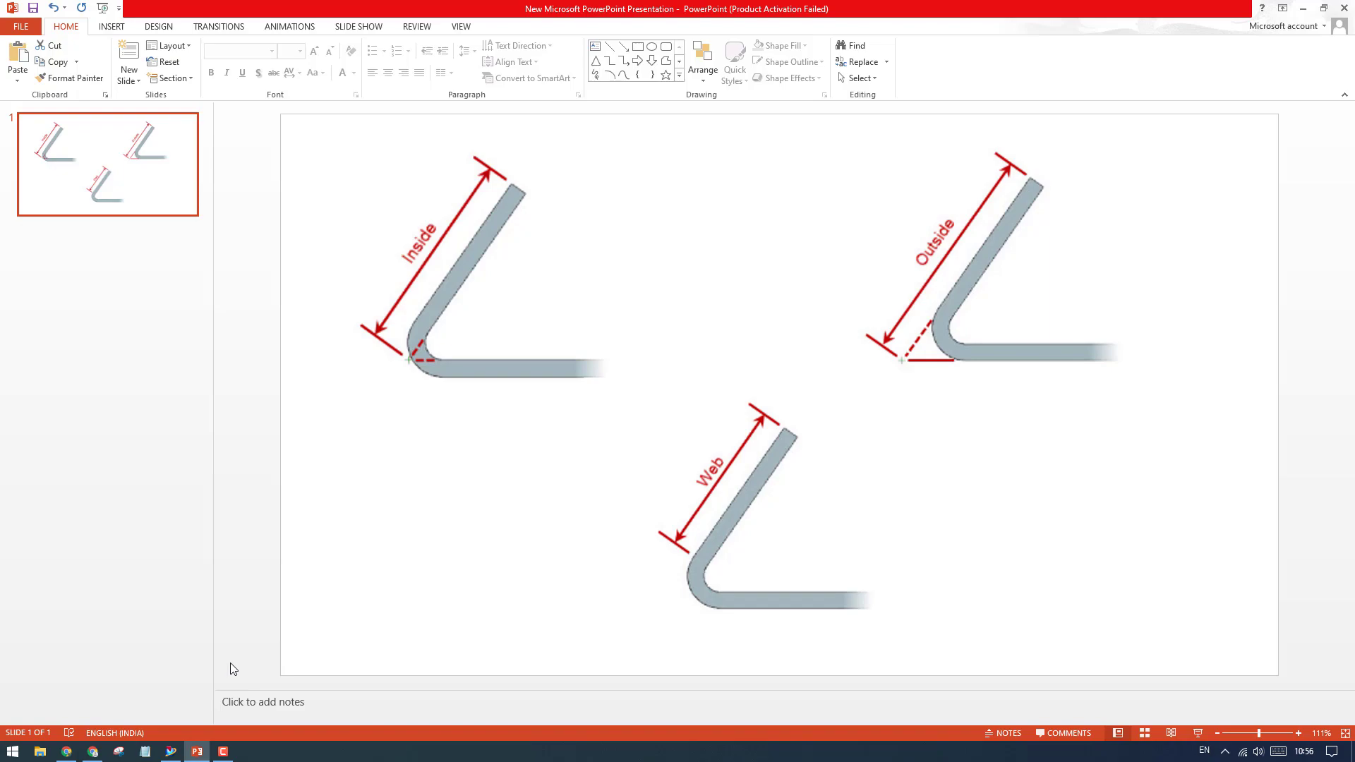
pyautogui.click(1303, 8)
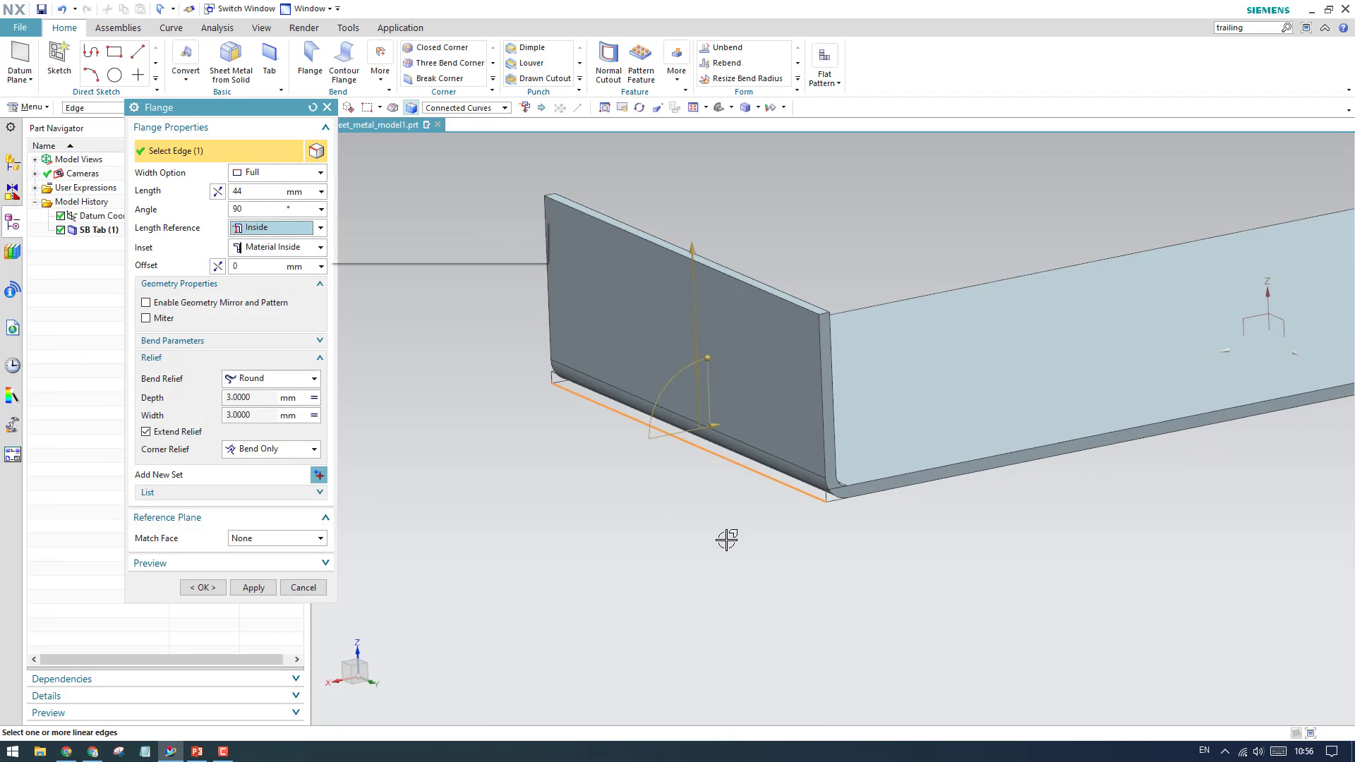
# Examine the Inside reference on the flange's side profile by shortening its length to 11 mm and 7.3 mm
pyautogui.moveTo(598, 551); pyautogui.dragTo(716, 555, button='middle')
pyautogui.scroll(3, 628, 356)
pyautogui.scroll(3, 716, 556)
pyautogui.scroll(-2, 715, 554)
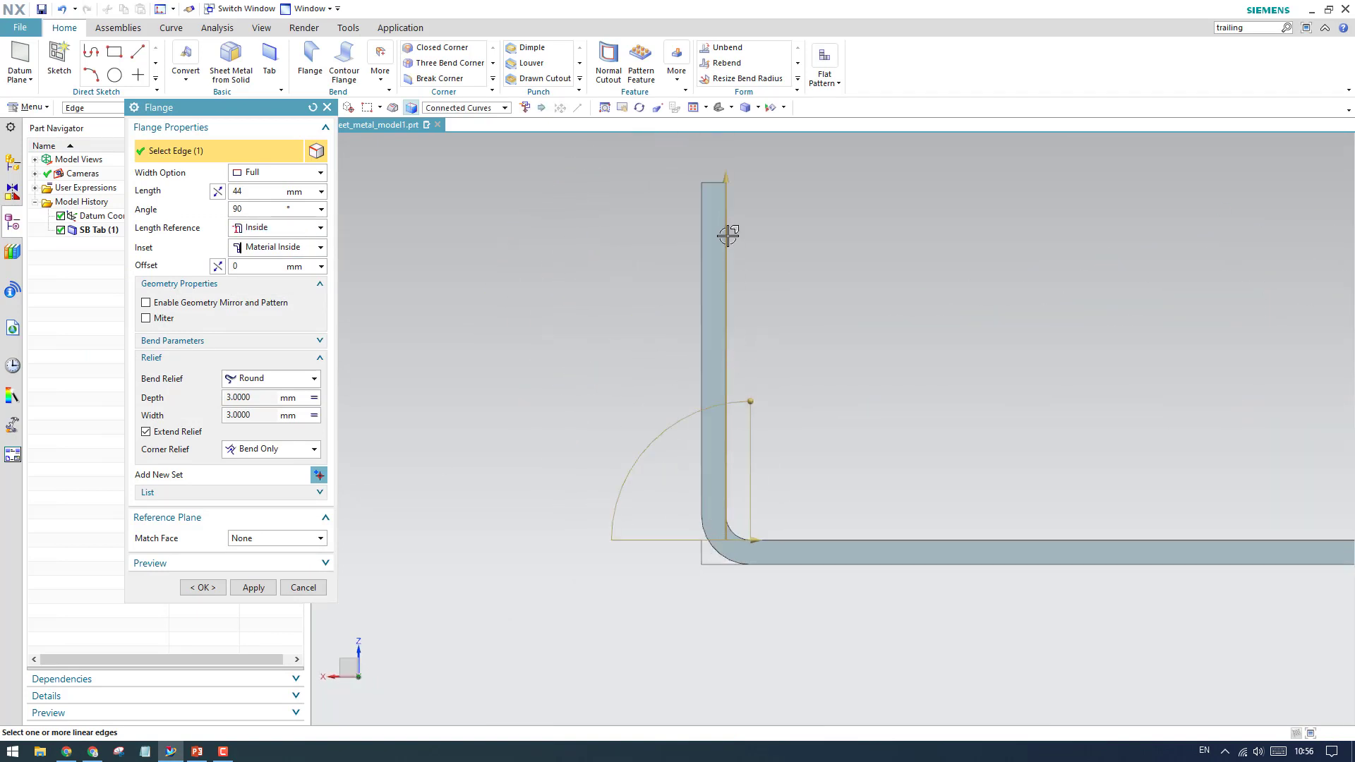
pyautogui.moveTo(734, 181); pyautogui.dragTo(727, 560)
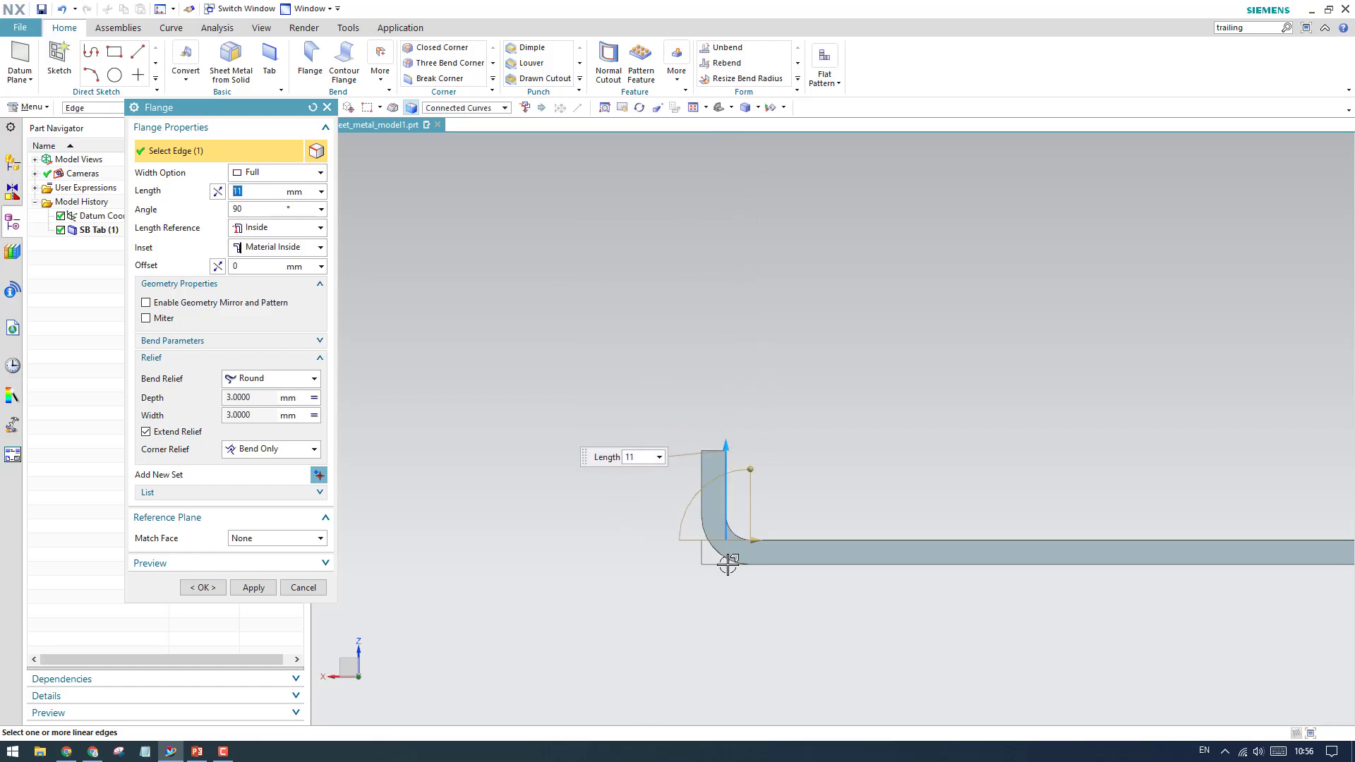
pyautogui.scroll(6, 721, 542)
pyautogui.scroll(-5, 684, 532)
pyautogui.scroll(4, 675, 529)
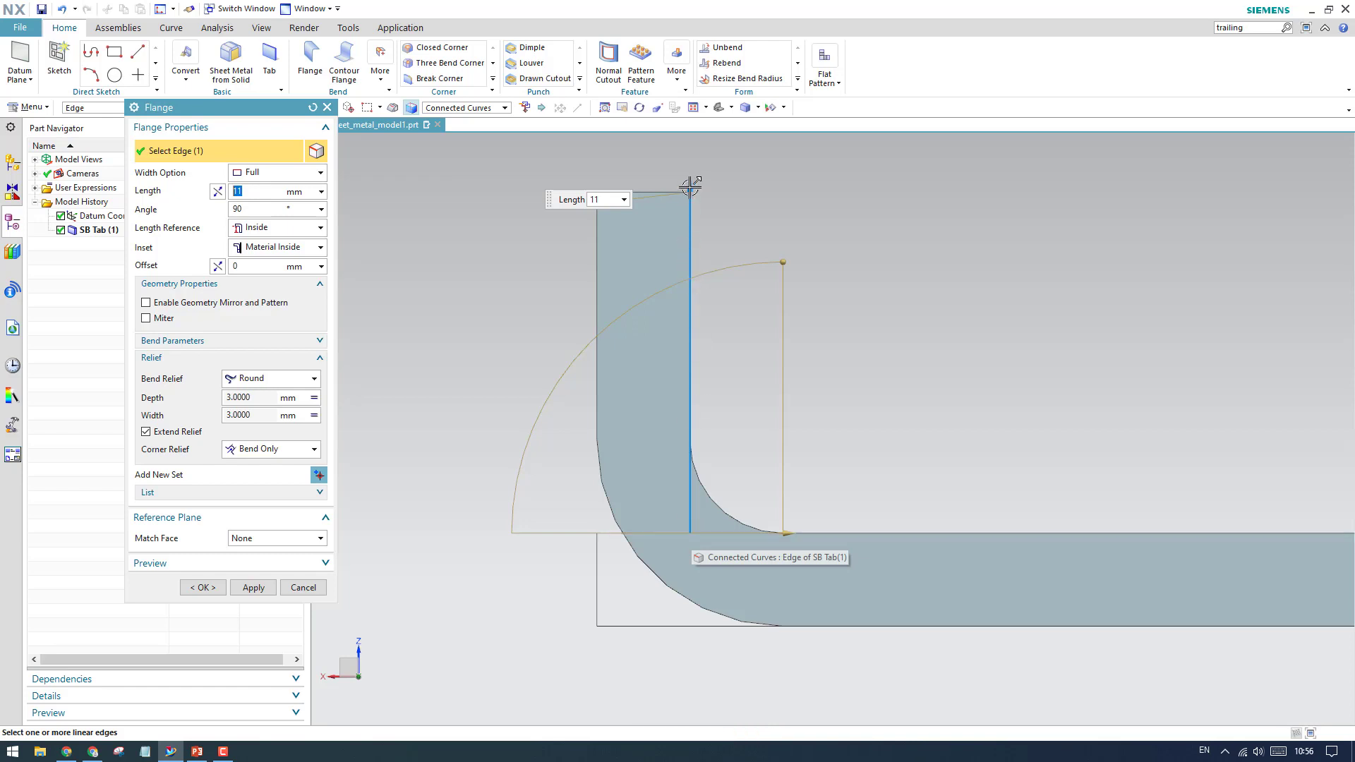
pyautogui.moveTo(691, 188); pyautogui.dragTo(691, 303)
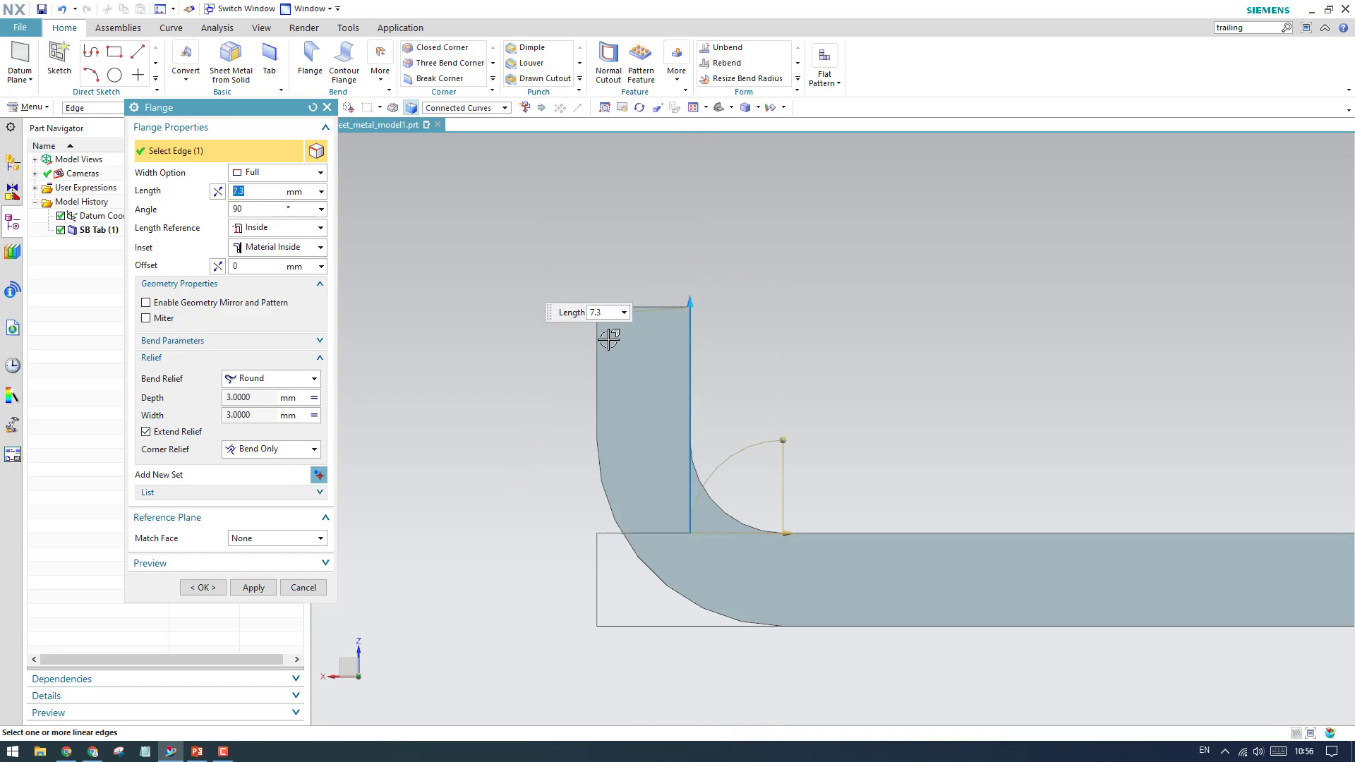
# Set the flange's length reference to Outside and extend its length to 13.9 mm
pyautogui.click(276, 228)
pyautogui.click(268, 259)
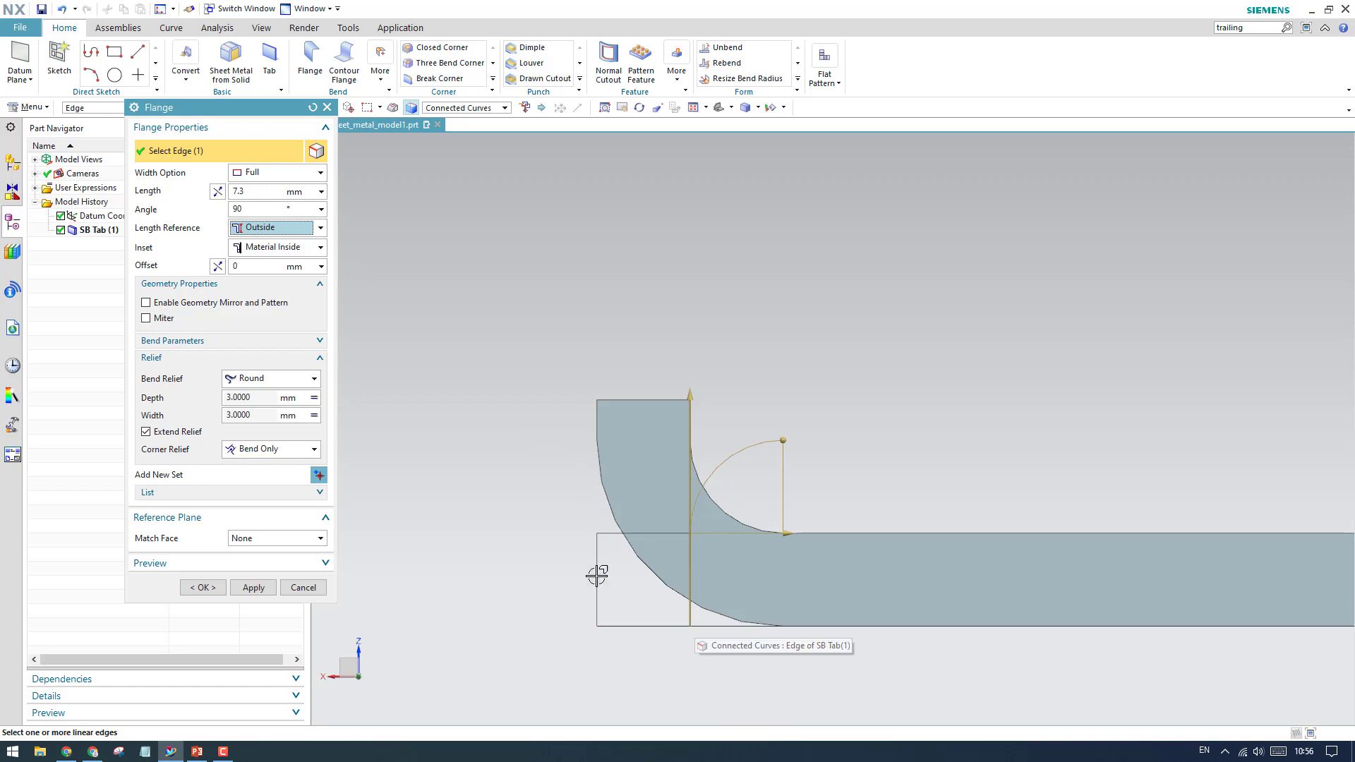
pyautogui.moveTo(694, 374); pyautogui.dragTo(709, 198)
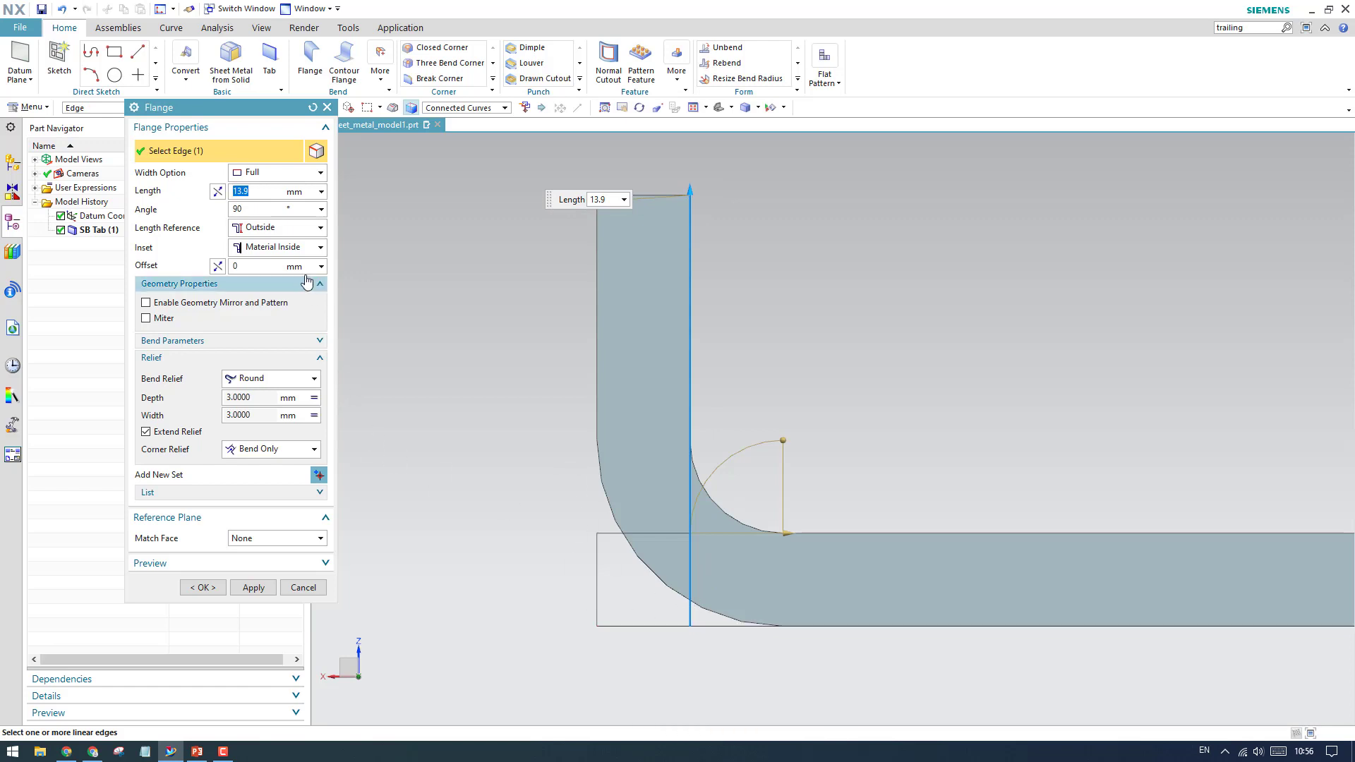
# Set the length reference to Web, shorten the flange to 3.9 mm and examine where its length starts at the bend
pyautogui.click(286, 233)
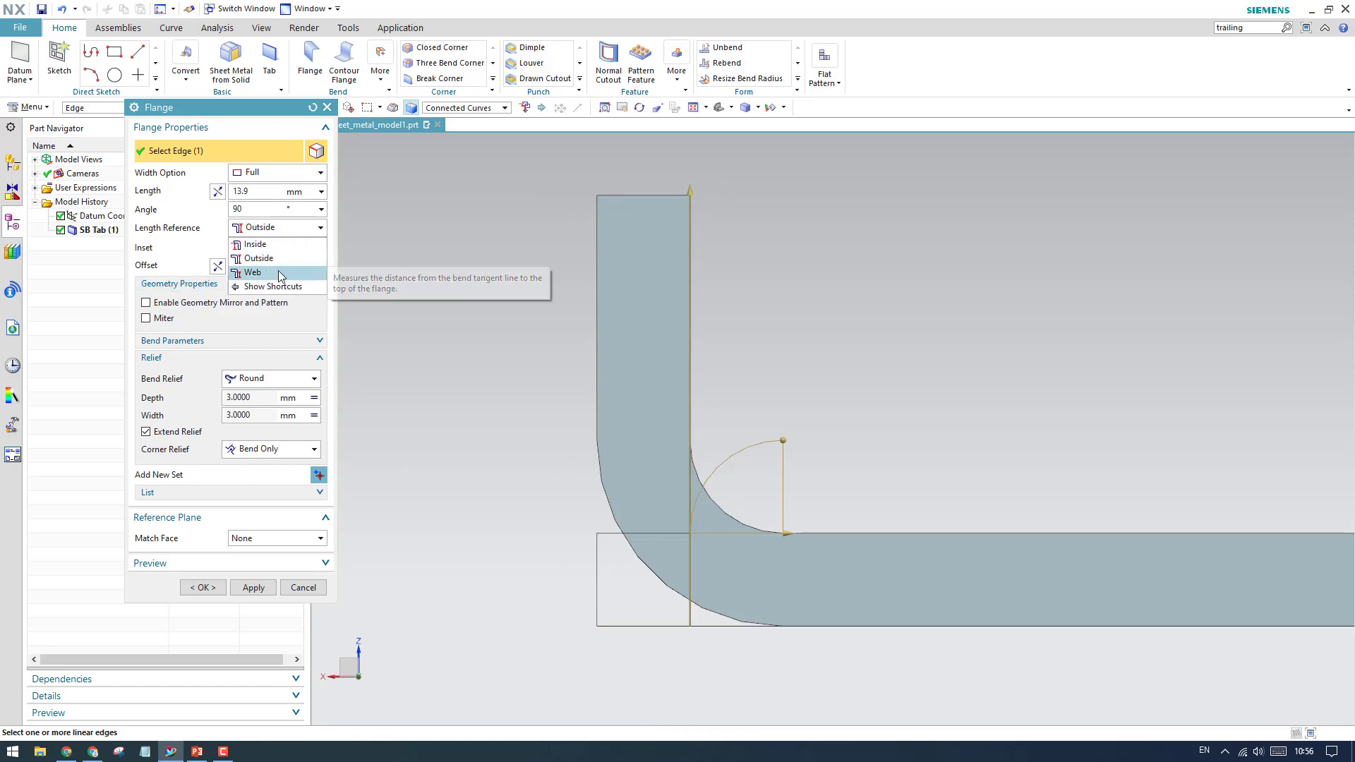
pyautogui.click(278, 269)
pyautogui.scroll(-3, 683, 468)
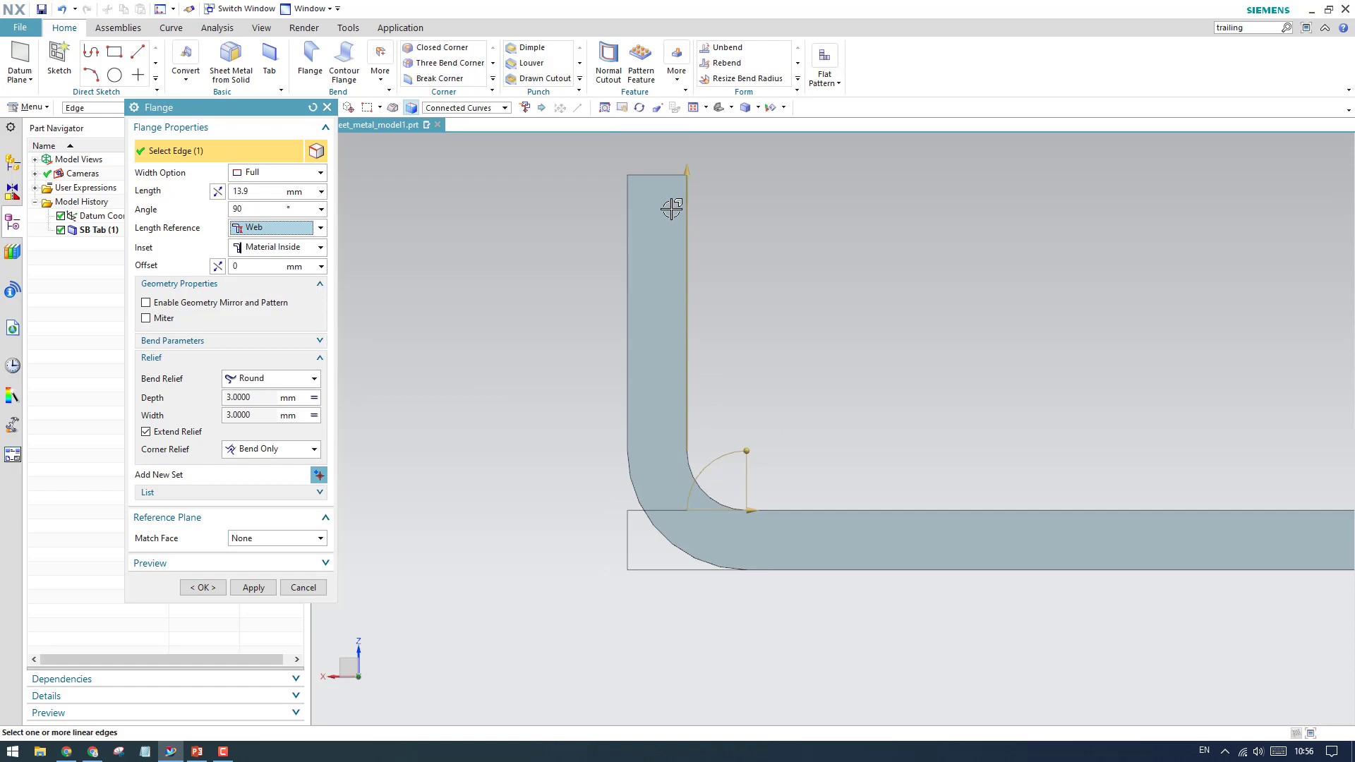
pyautogui.moveTo(690, 182); pyautogui.dragTo(689, 484)
pyautogui.scroll(5, 688, 437)
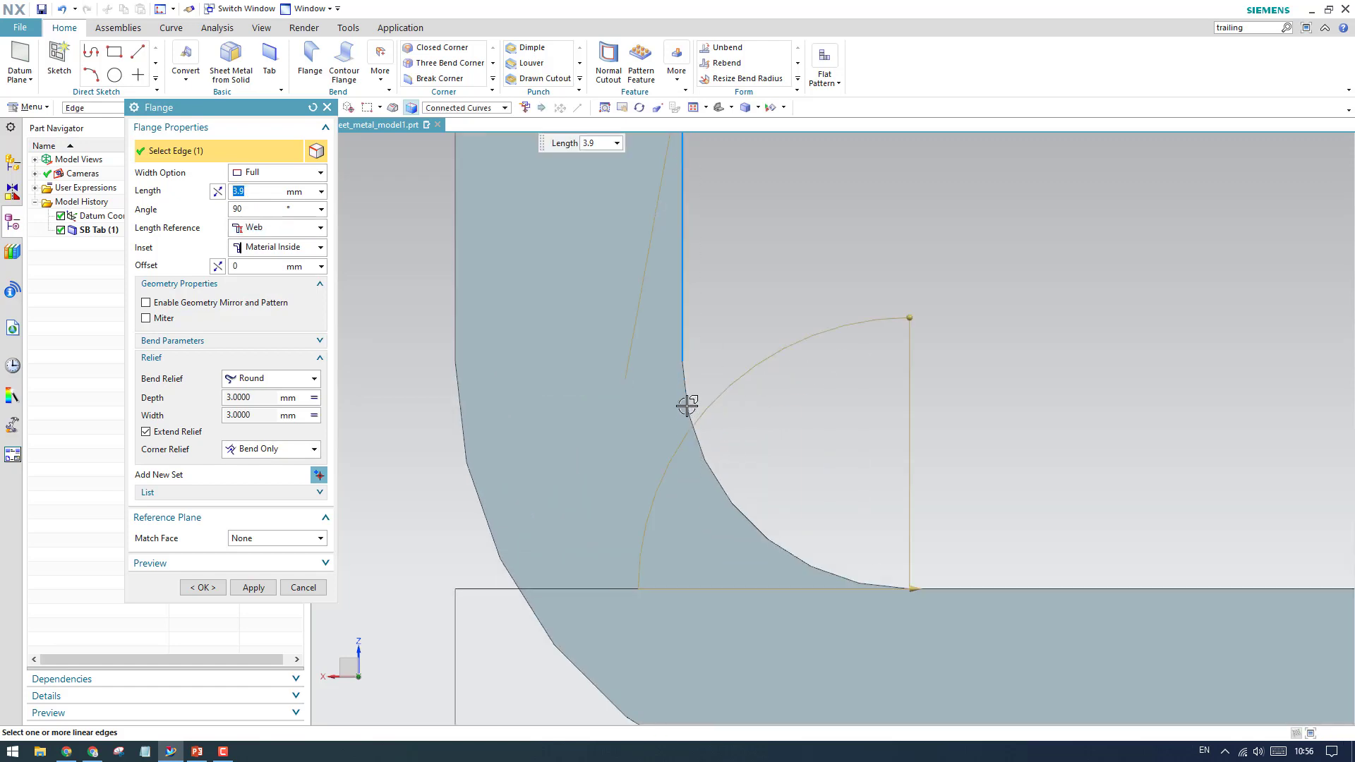
pyautogui.moveTo(689, 388)
pyautogui.mouseDown(button='middle')
pyautogui.moveTo(684, 366)
pyautogui.moveTo(670, 380)
pyautogui.mouseUp(button='middle')
pyautogui.scroll(4, 672, 375)
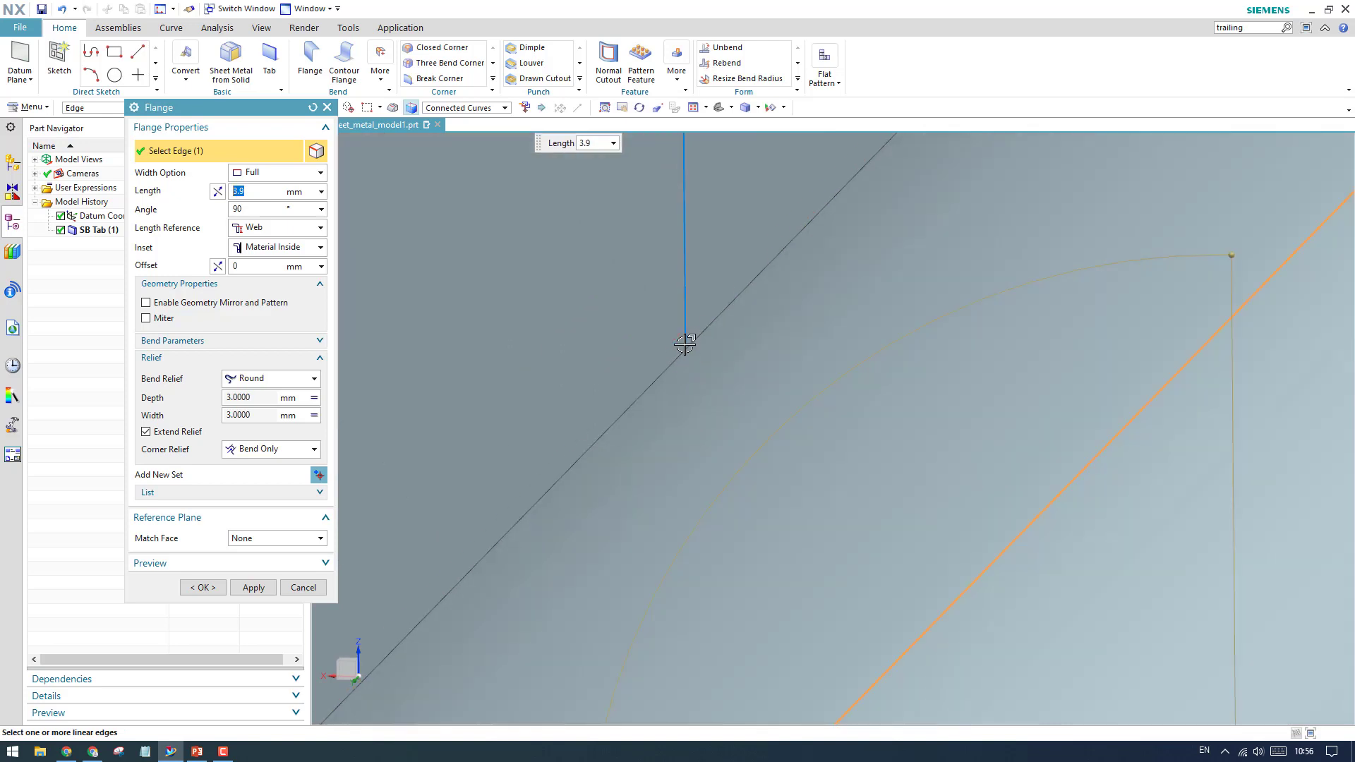
pyautogui.scroll(-3, 687, 347)
pyautogui.scroll(-6, 688, 343)
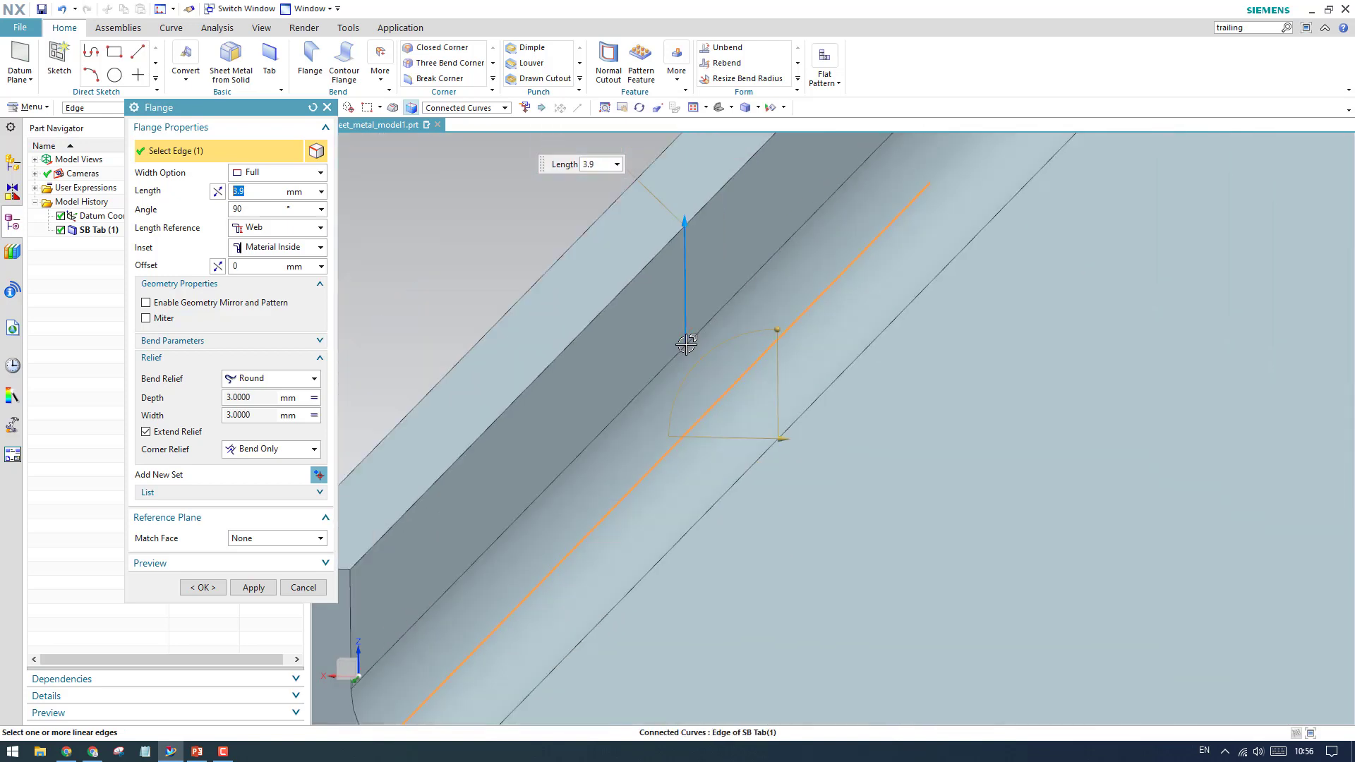
pyautogui.moveTo(690, 341); pyautogui.dragTo(689, 300, button='middle')
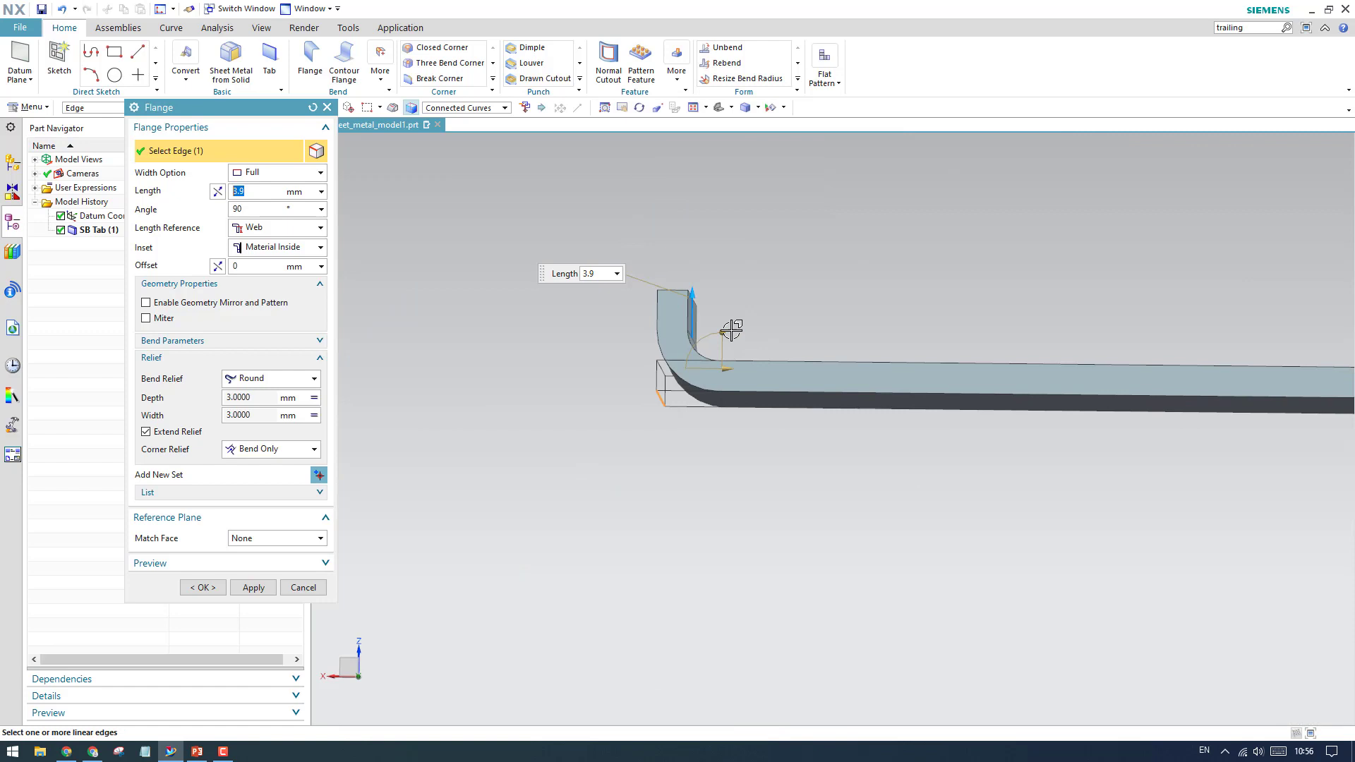
pyautogui.scroll(4, 690, 304)
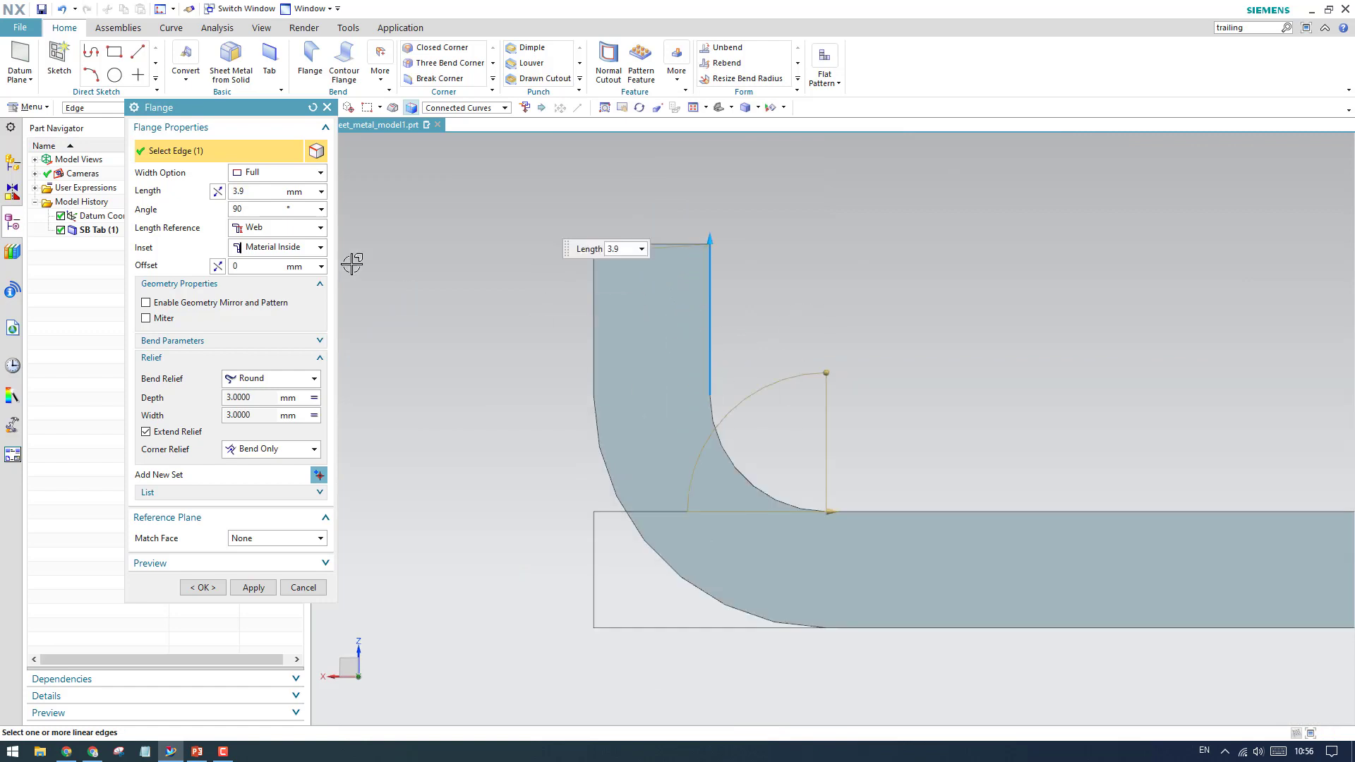
# Return the length reference to Inside with a 10.5 mm length, inspect the bend profile and cancel the flange
pyautogui.click(267, 227)
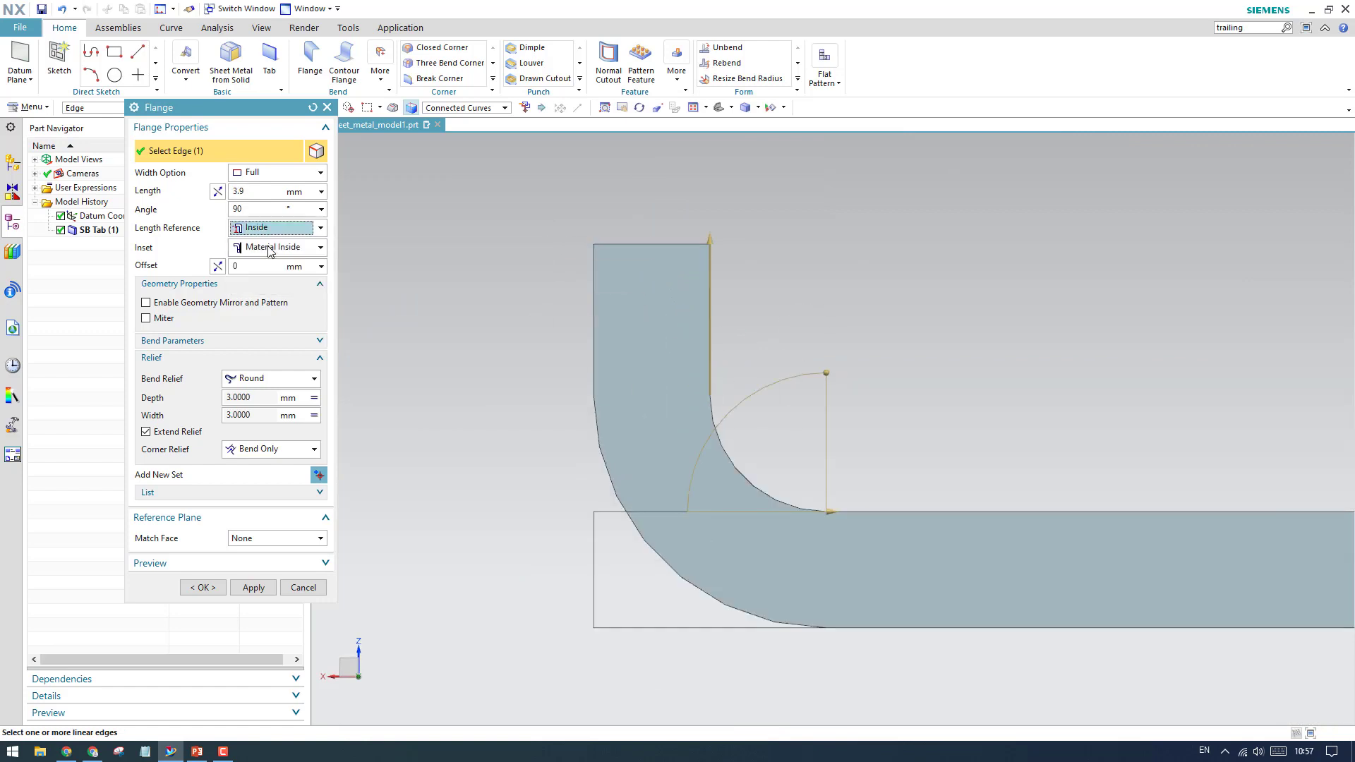
pyautogui.click(261, 244)
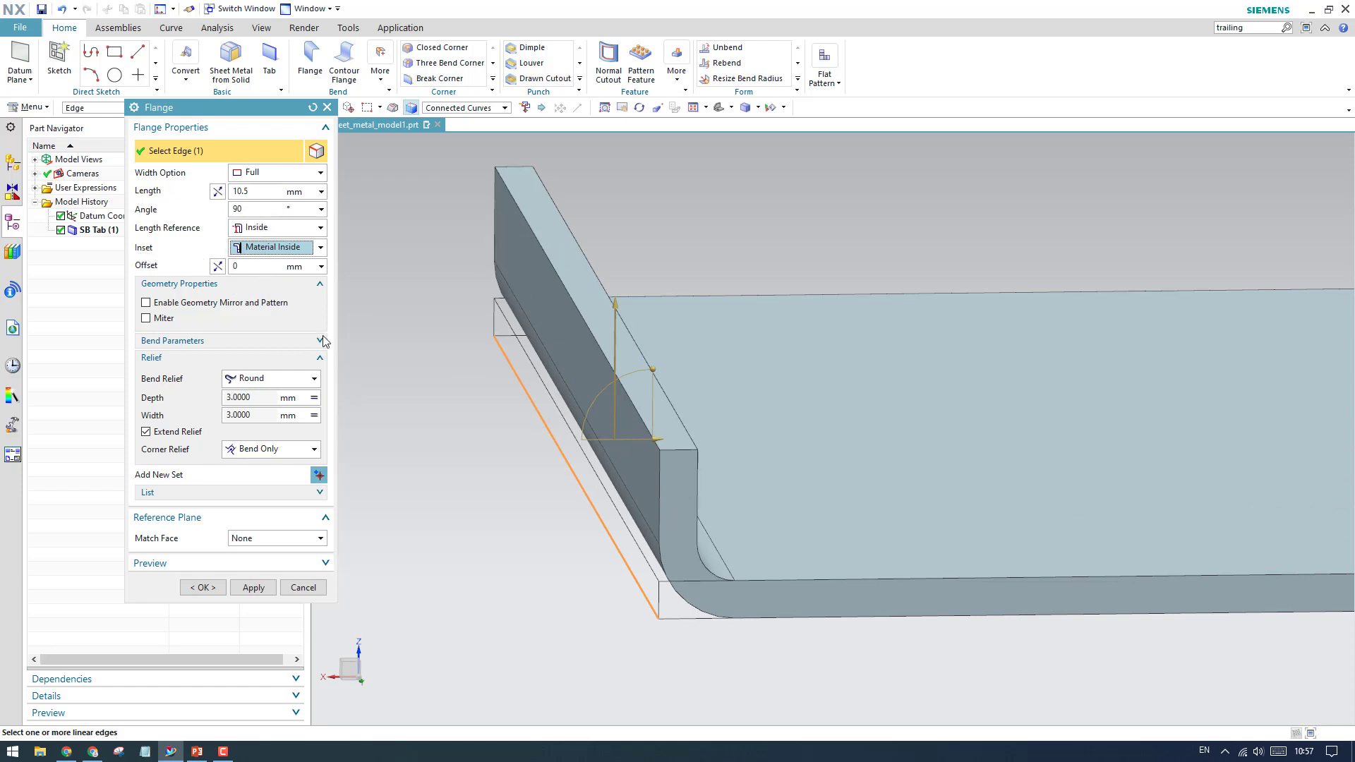
pyautogui.scroll(-5, 426, 406)
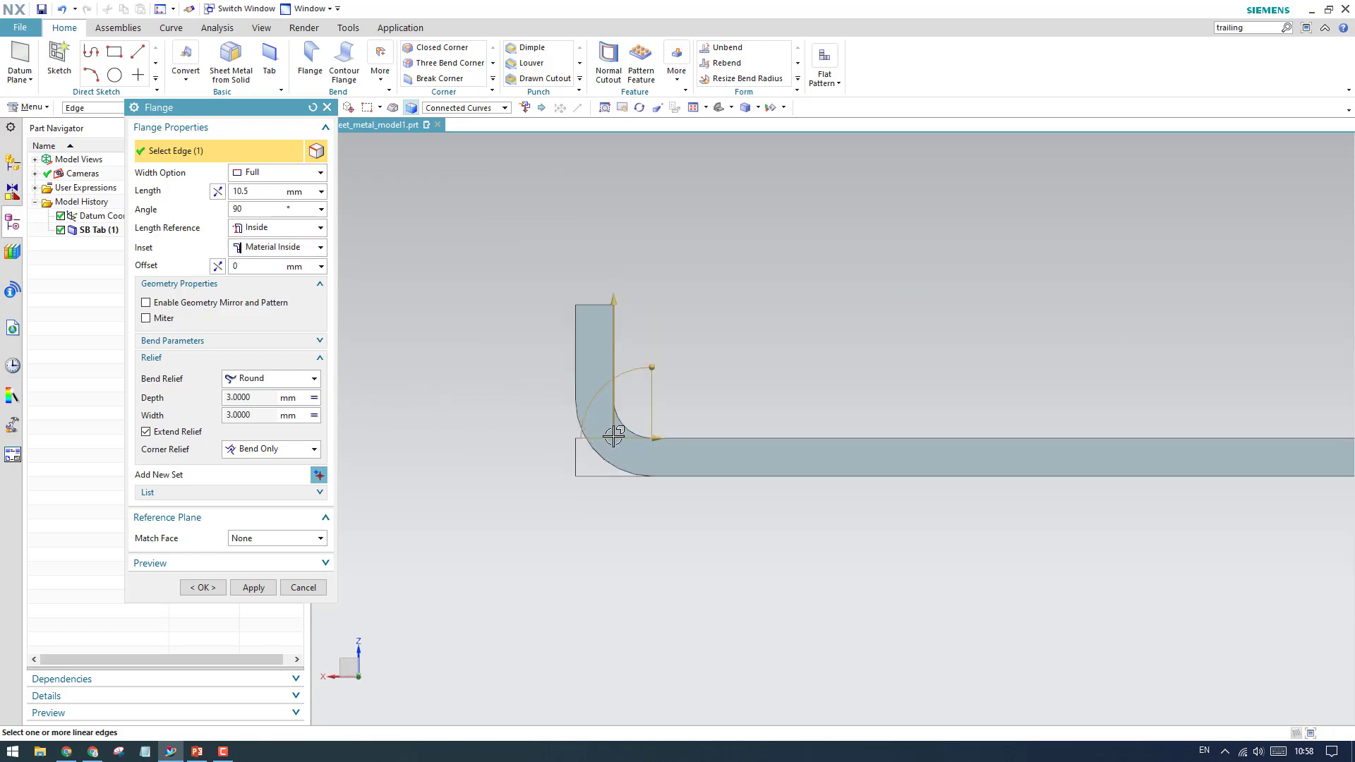
pyautogui.scroll(3, 475, 358)
pyautogui.scroll(-2, 475, 357)
pyautogui.keyDown('shift'); pyautogui.moveTo(475, 358); pyautogui.dragTo(514, 414, button='middle'); pyautogui.keyUp('shift')
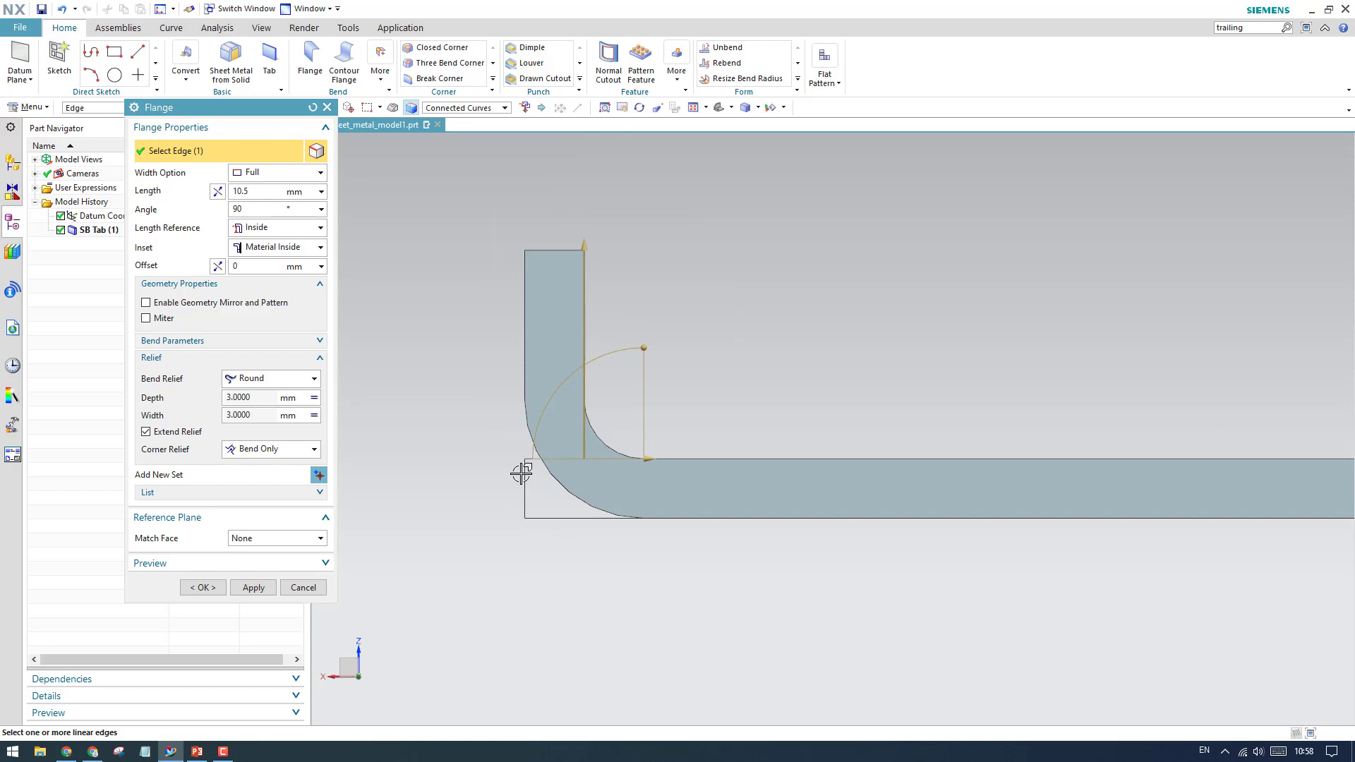
pyautogui.scroll(-1, 522, 472)
pyautogui.click(304, 587)
# Start a new Flange on the tab's end edge and inspect its bend profile from the side
pyautogui.scroll(3, 507, 475)
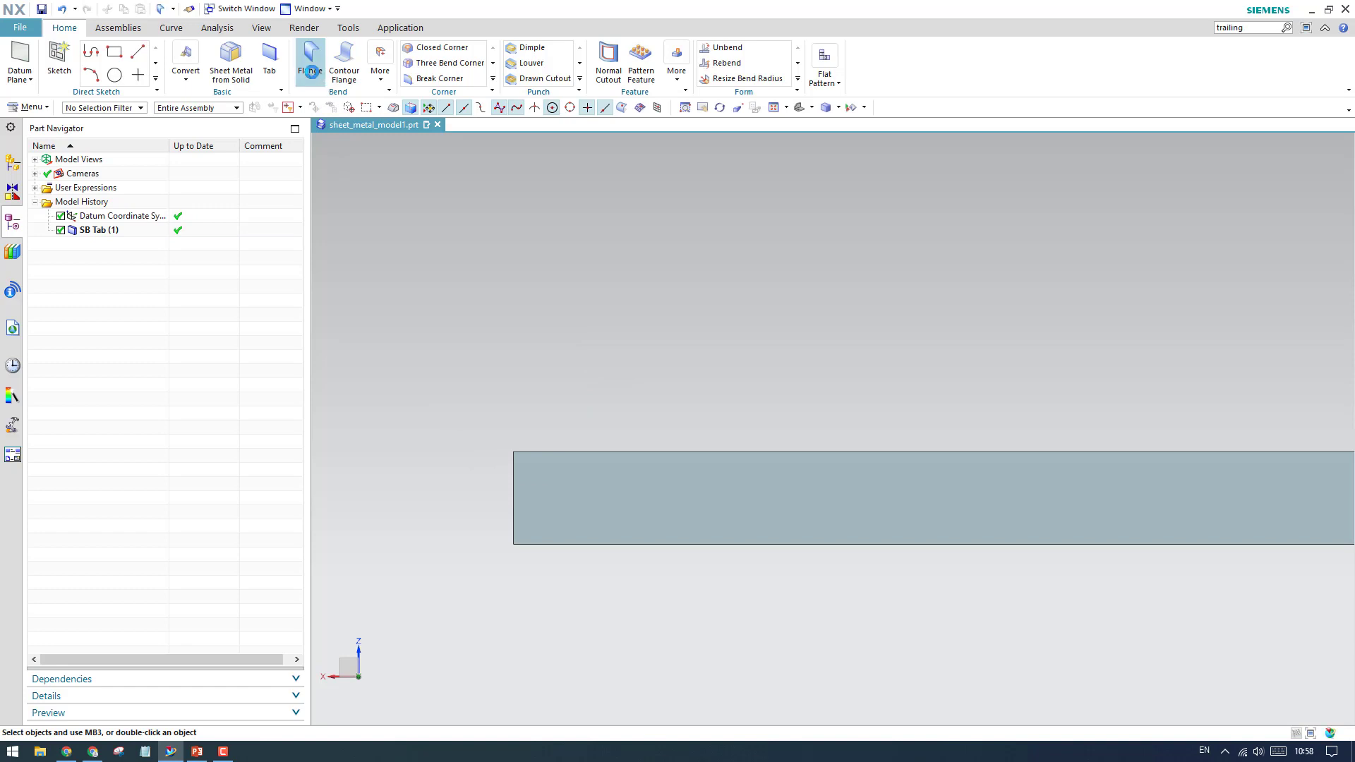
pyautogui.click(312, 62)
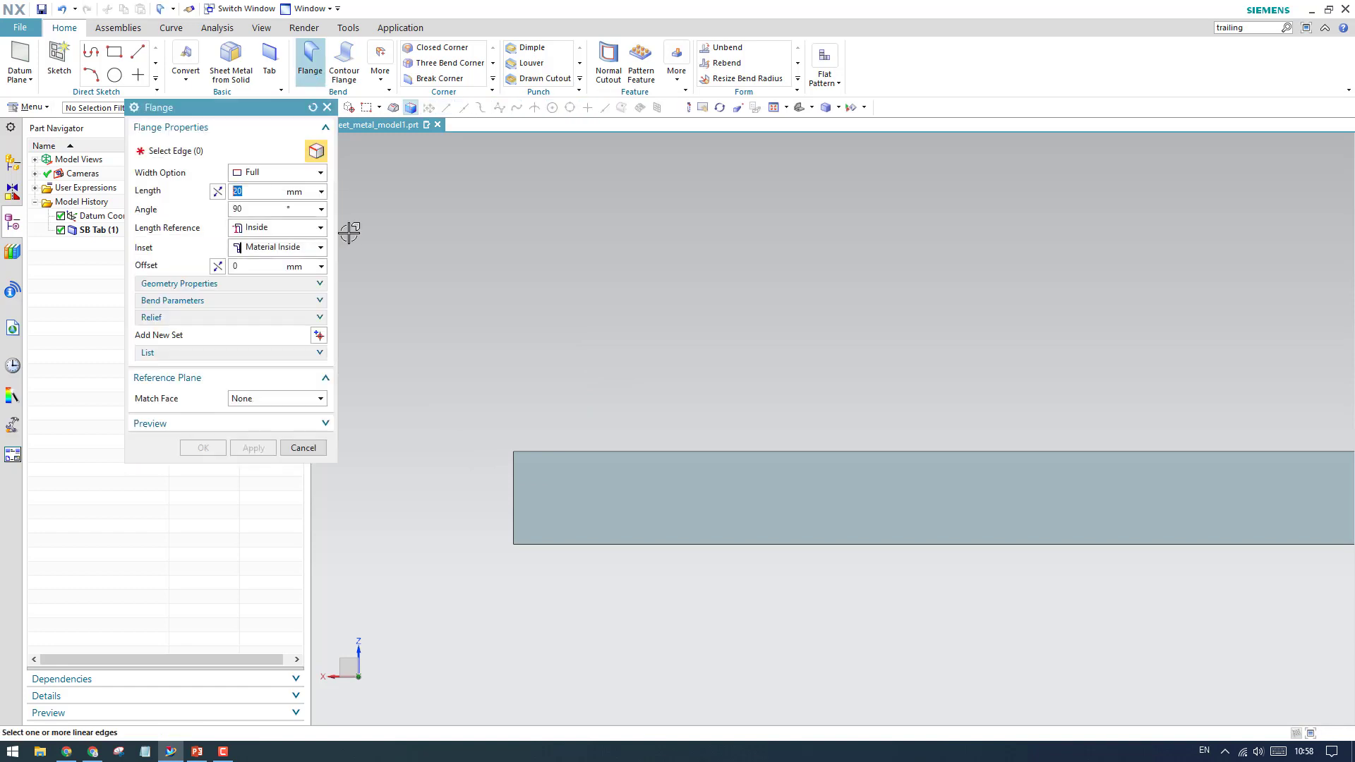
pyautogui.click(512, 451)
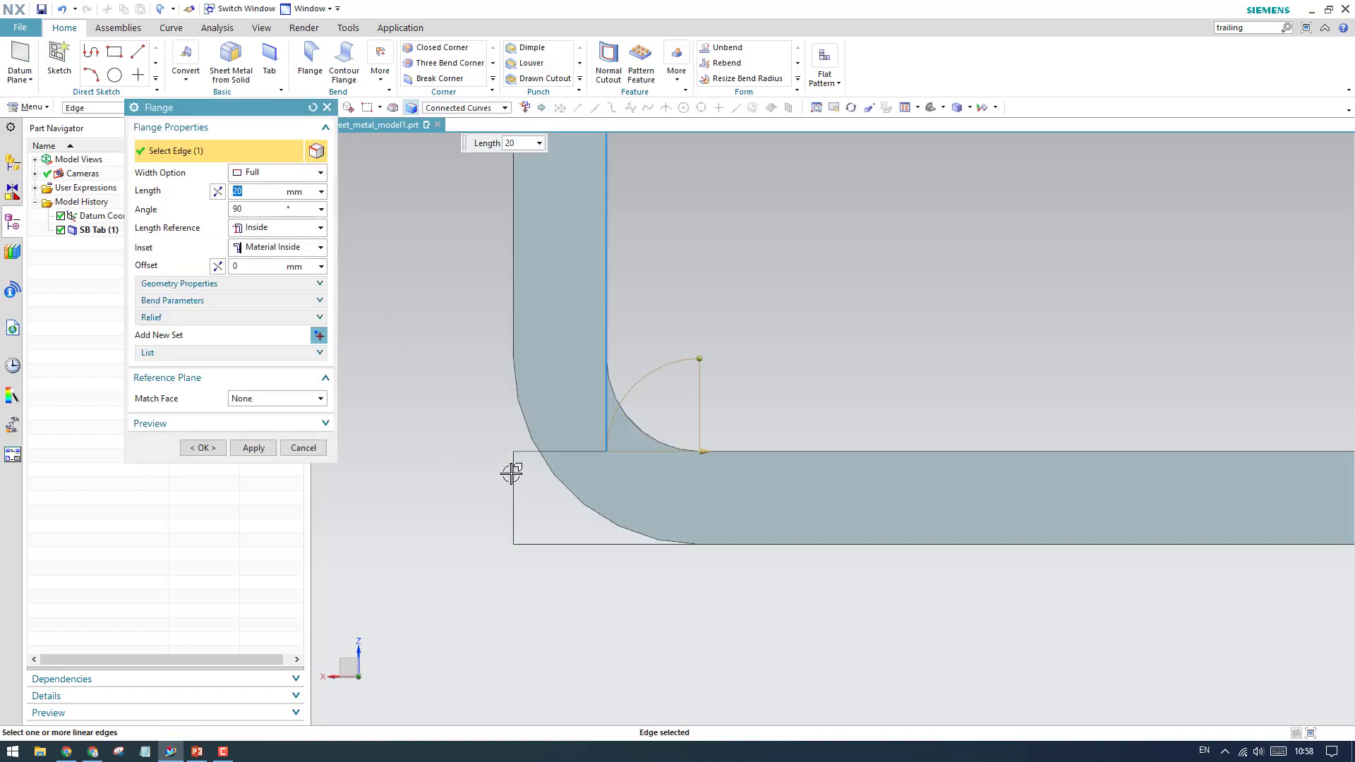
pyautogui.scroll(2, 479, 418)
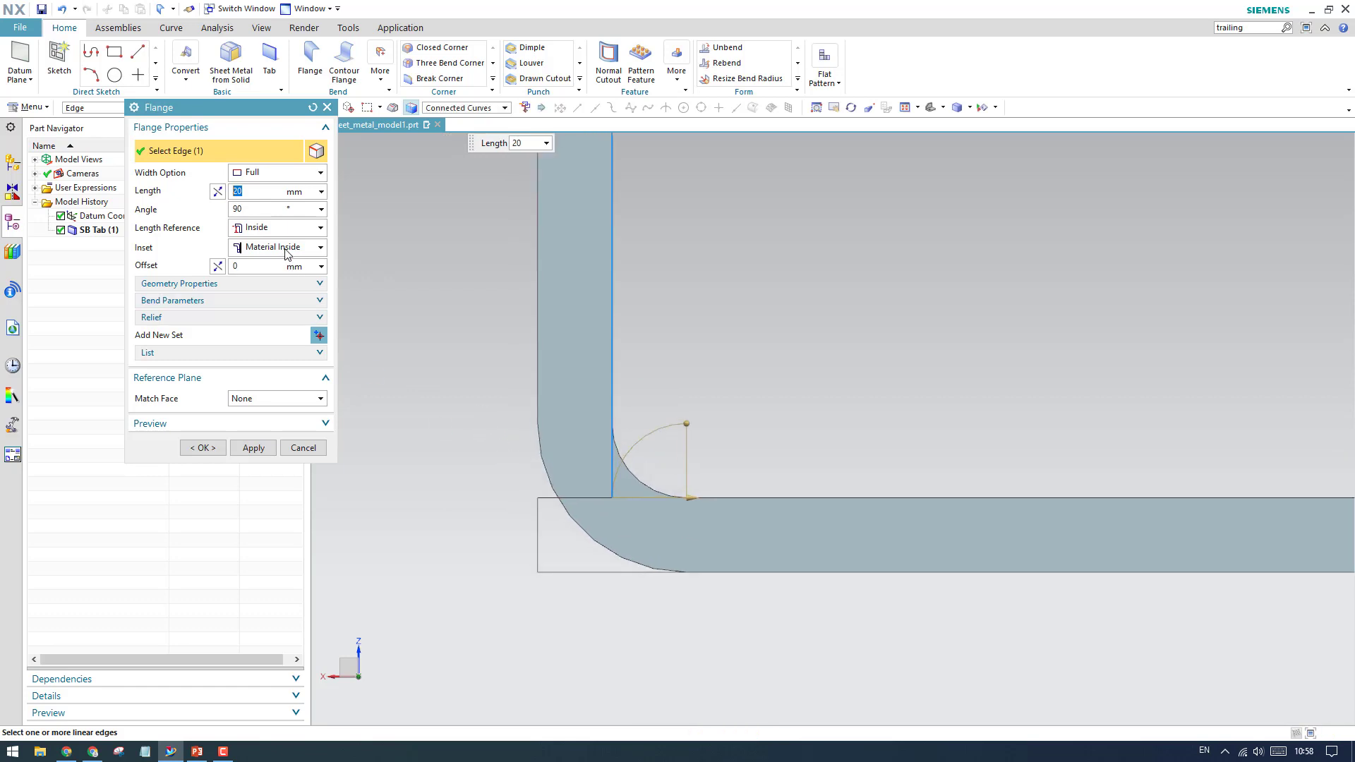
pyautogui.scroll(2, 504, 460)
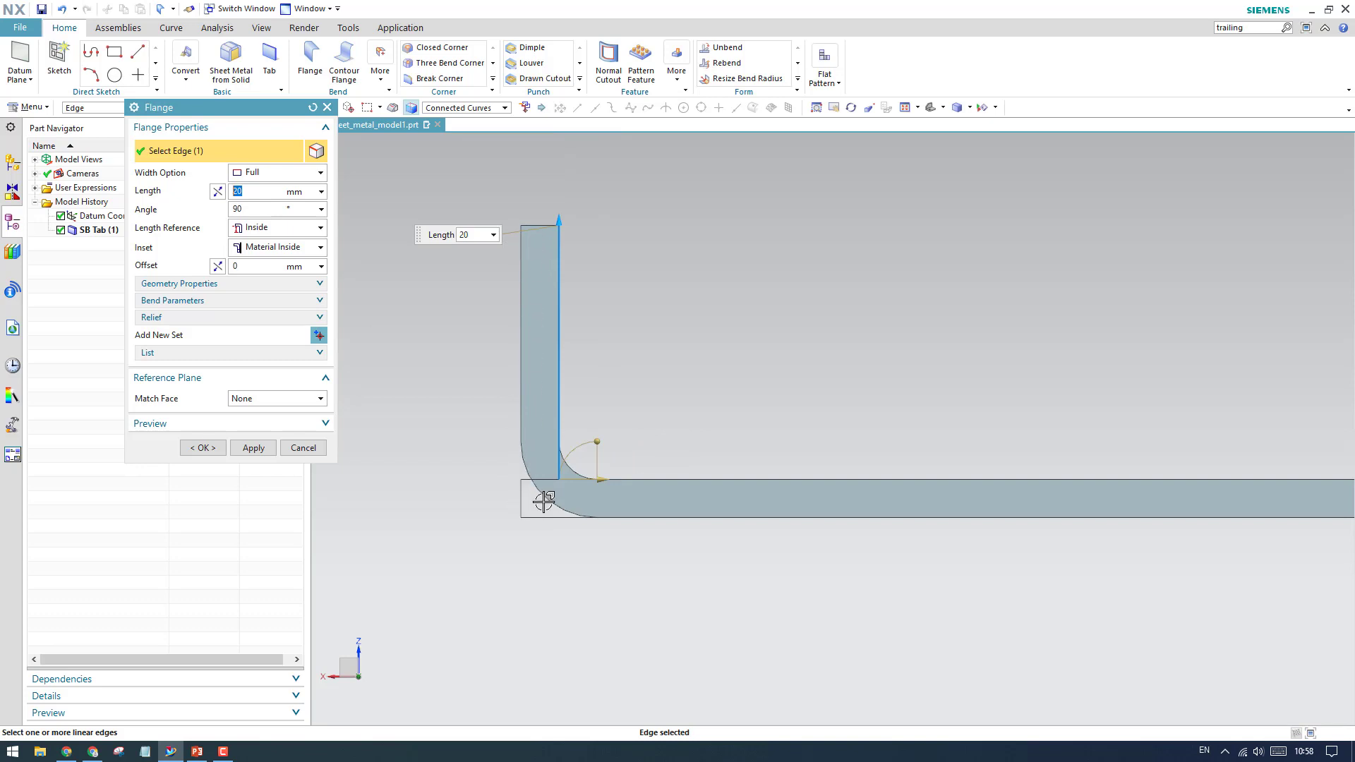
pyautogui.scroll(-1, 531, 492)
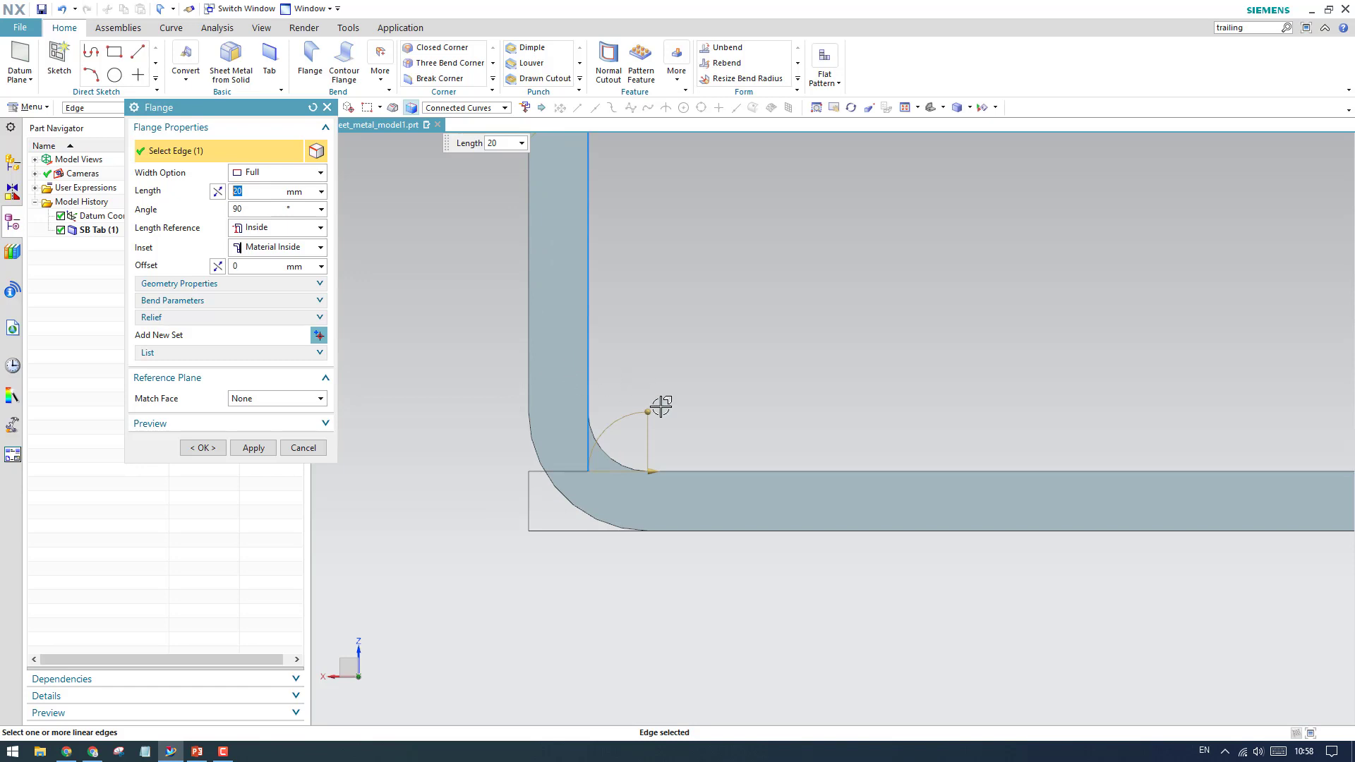
# Keep the Inside length reference and set the flange's inset to Material Outside
pyautogui.click(243, 227)
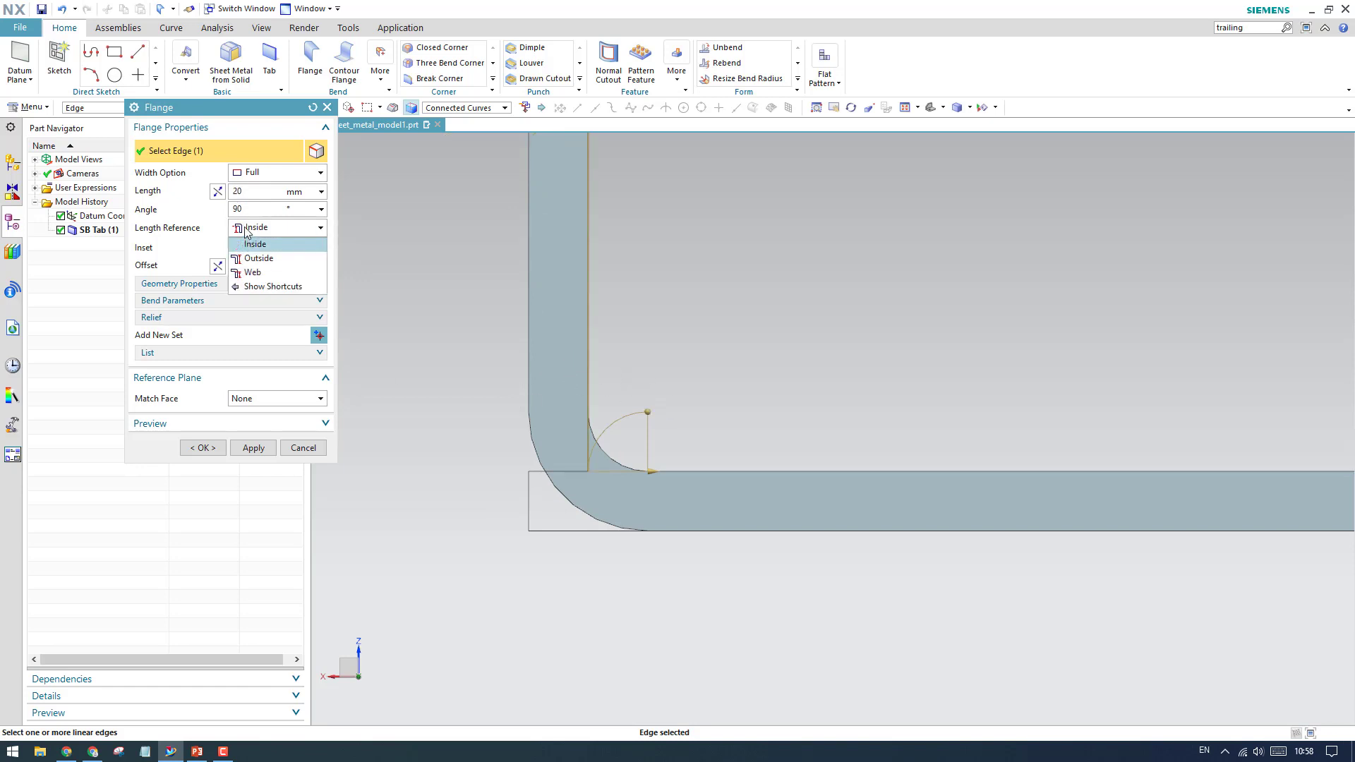
pyautogui.click(253, 244)
pyautogui.click(269, 247)
pyautogui.click(271, 263)
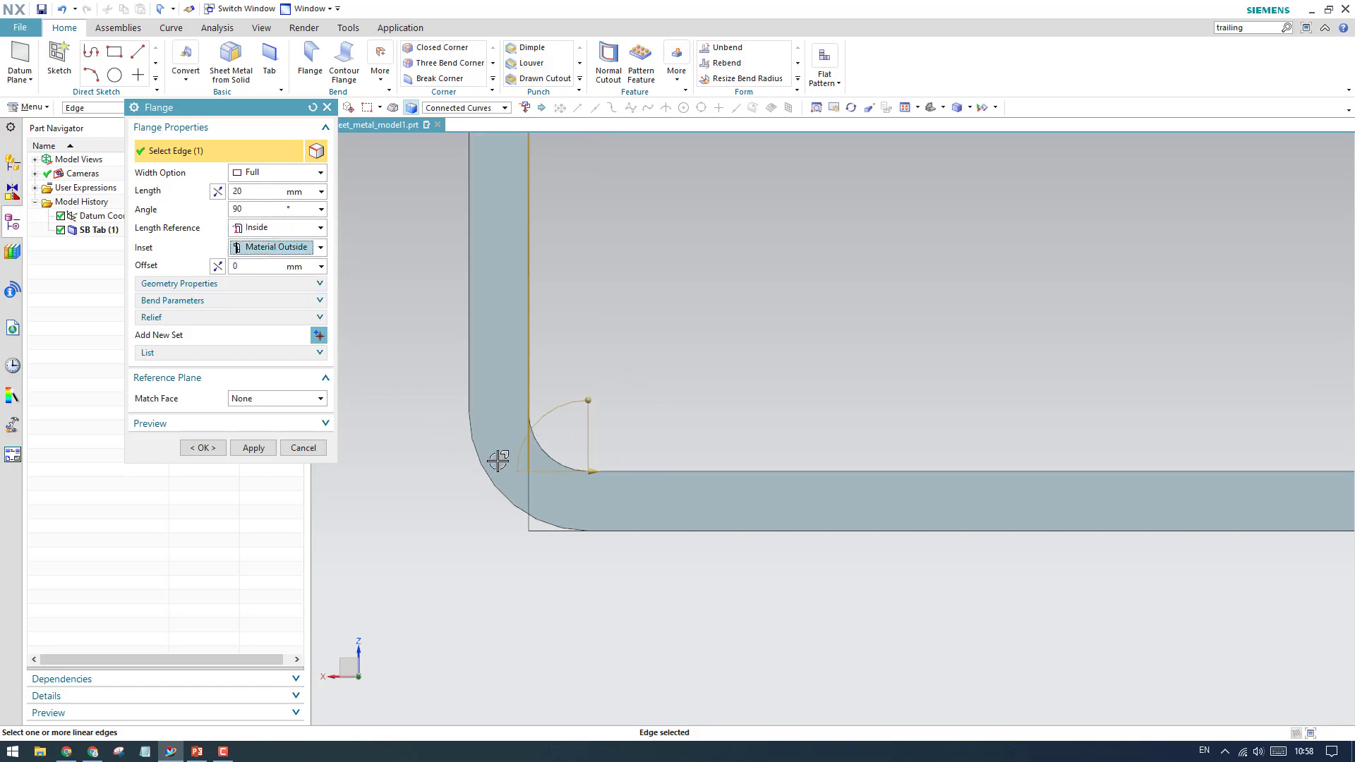
pyautogui.scroll(2, 549, 473)
pyautogui.scroll(-2, 537, 454)
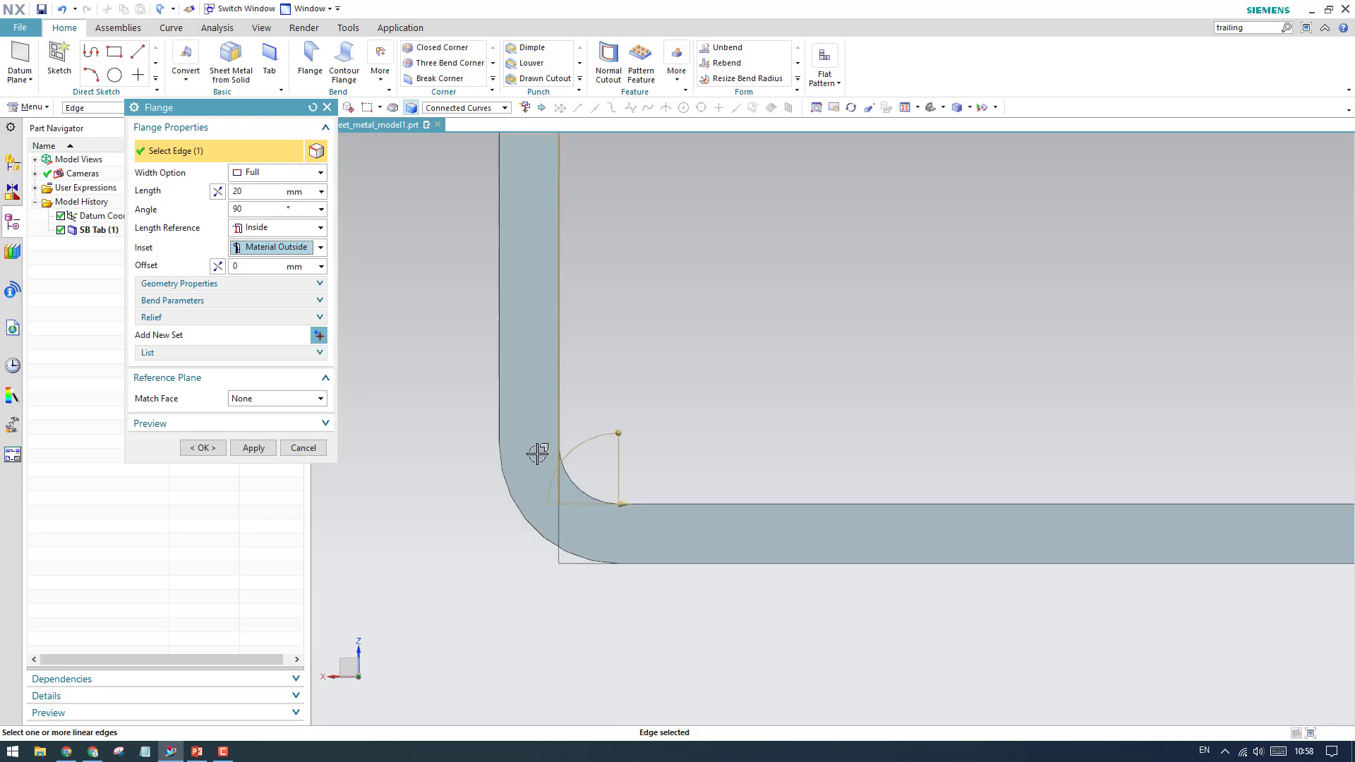
pyautogui.scroll(2, 543, 323)
# Keep the flange's inset at Material Outside and examine how the bend sits relative to the tab's edge
pyautogui.click(299, 255)
pyautogui.click(275, 275)
pyautogui.moveTo(524, 384); pyautogui.dragTo(463, 456, button='middle')
pyautogui.scroll(-4, 517, 484)
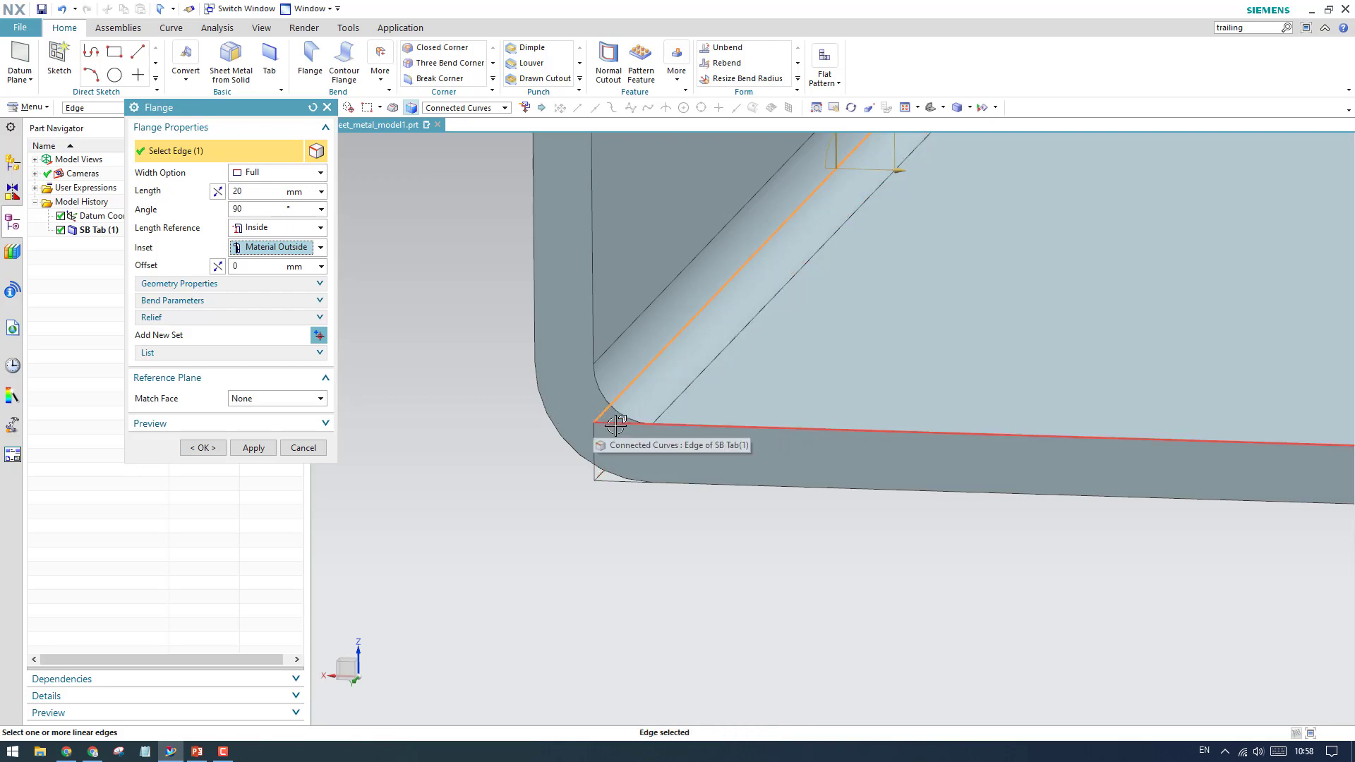
# Set the flange's inset to Bend Outside and inspect the bend from the side and at an angle
pyautogui.click(269, 247)
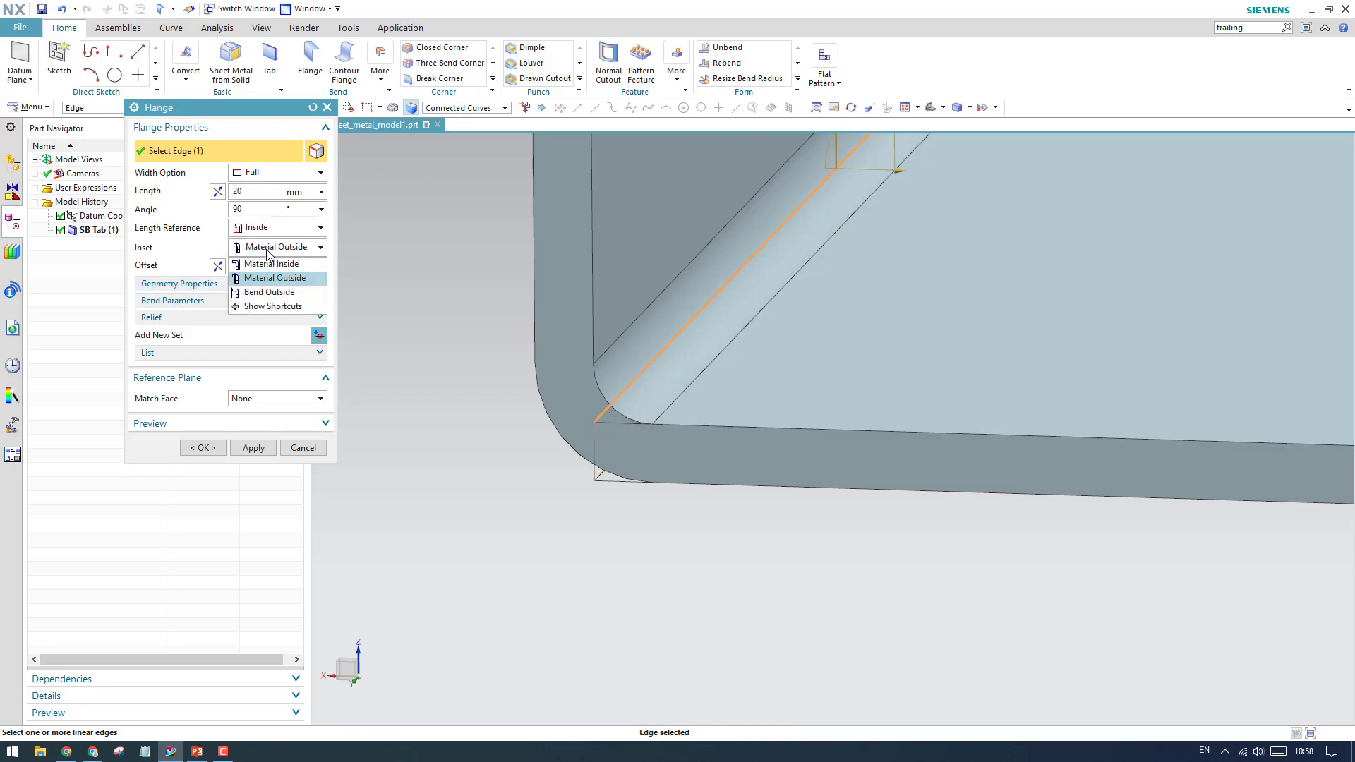
pyautogui.click(270, 296)
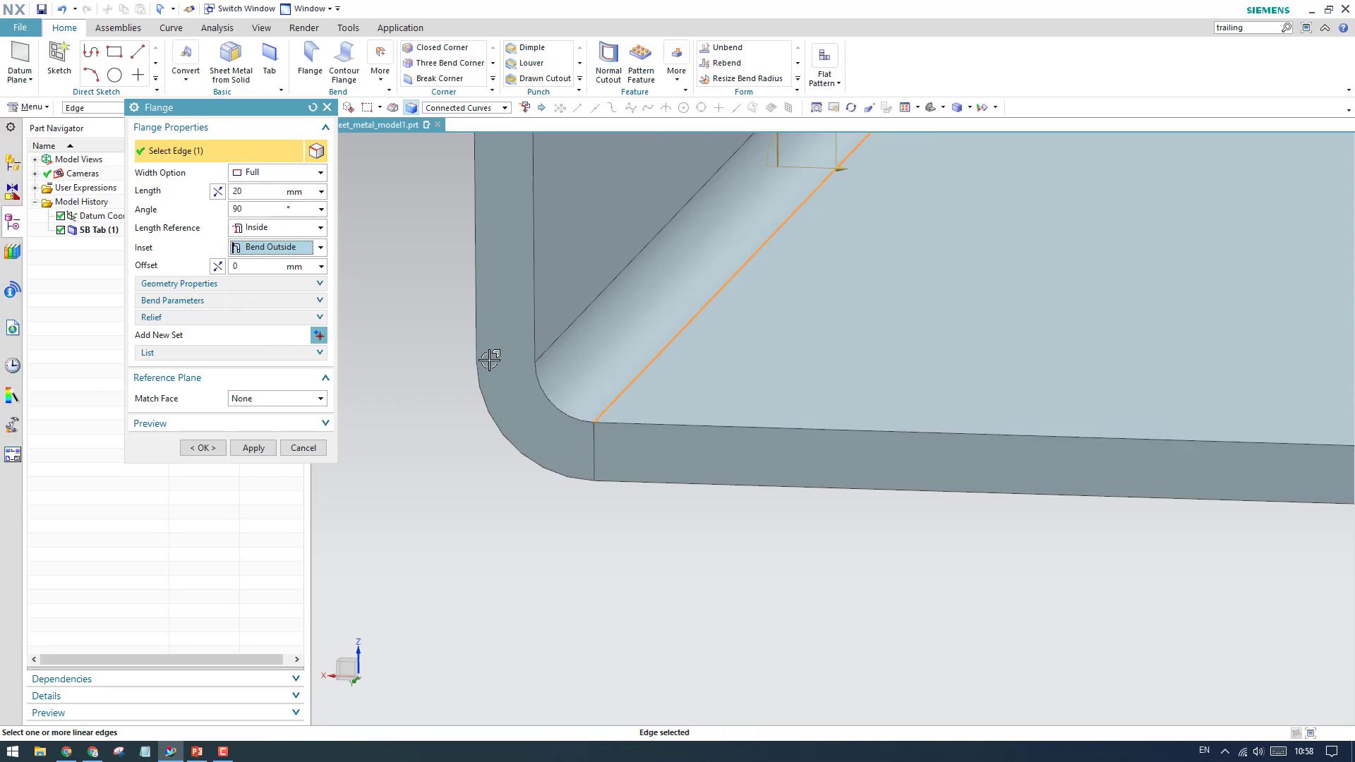
pyautogui.scroll(-3, 614, 457)
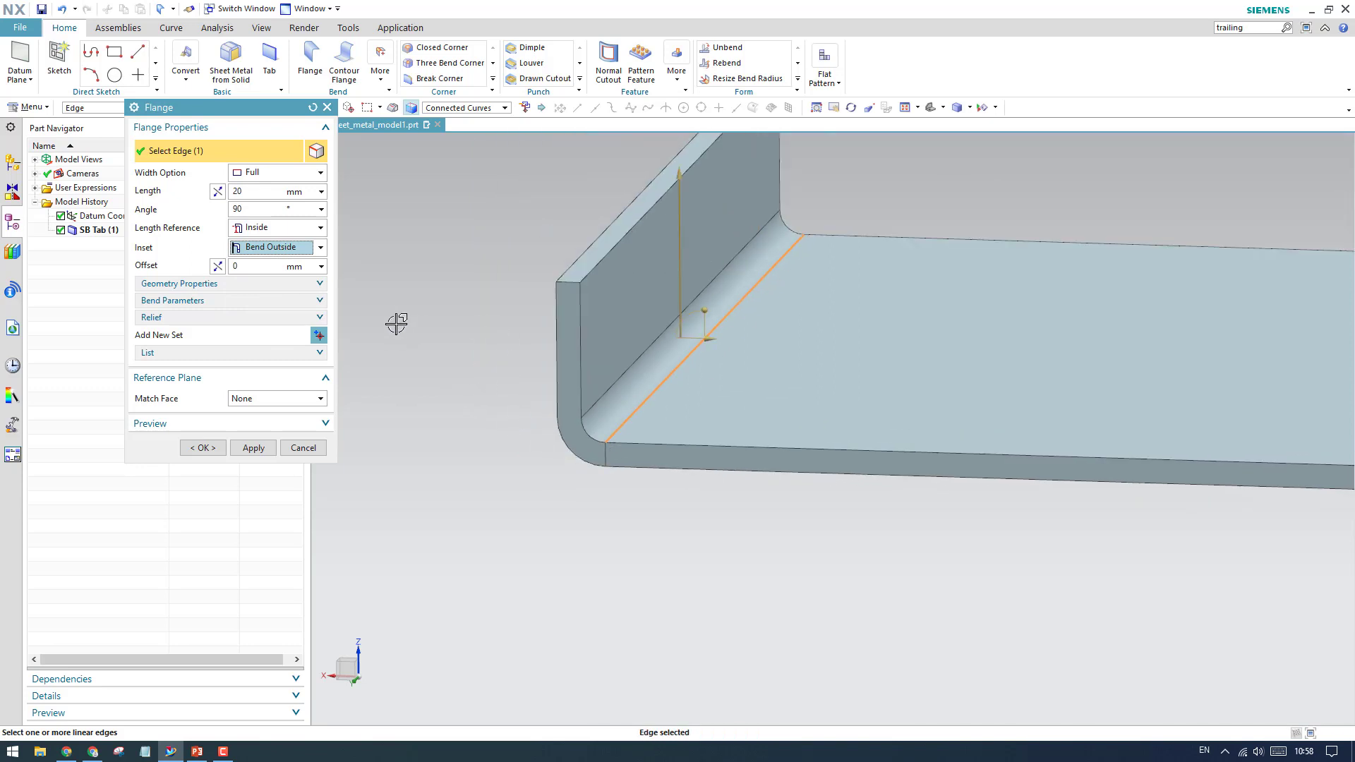
pyautogui.hotkey('ctrl', 'alt', 'f')
pyautogui.scroll(2, 672, 351)
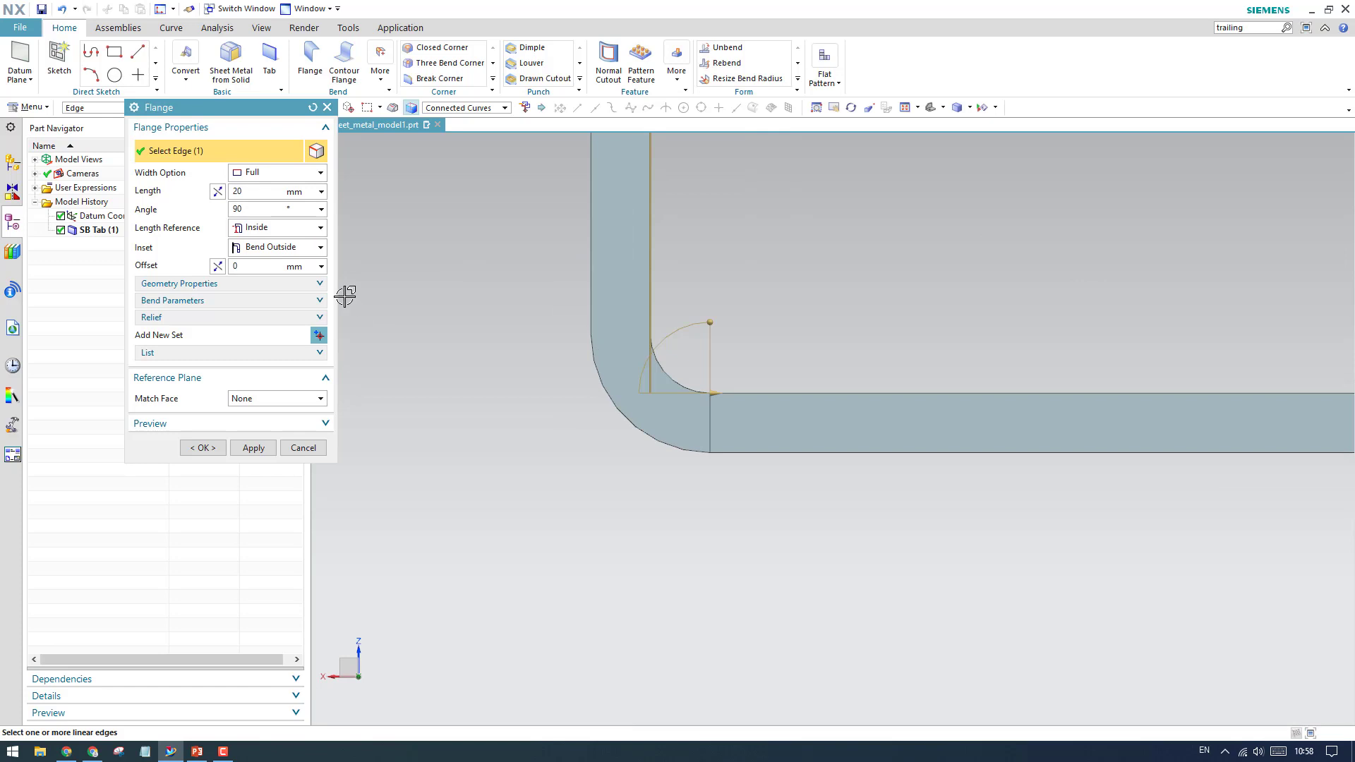
pyautogui.scroll(-2, 704, 322)
pyautogui.press('Home')
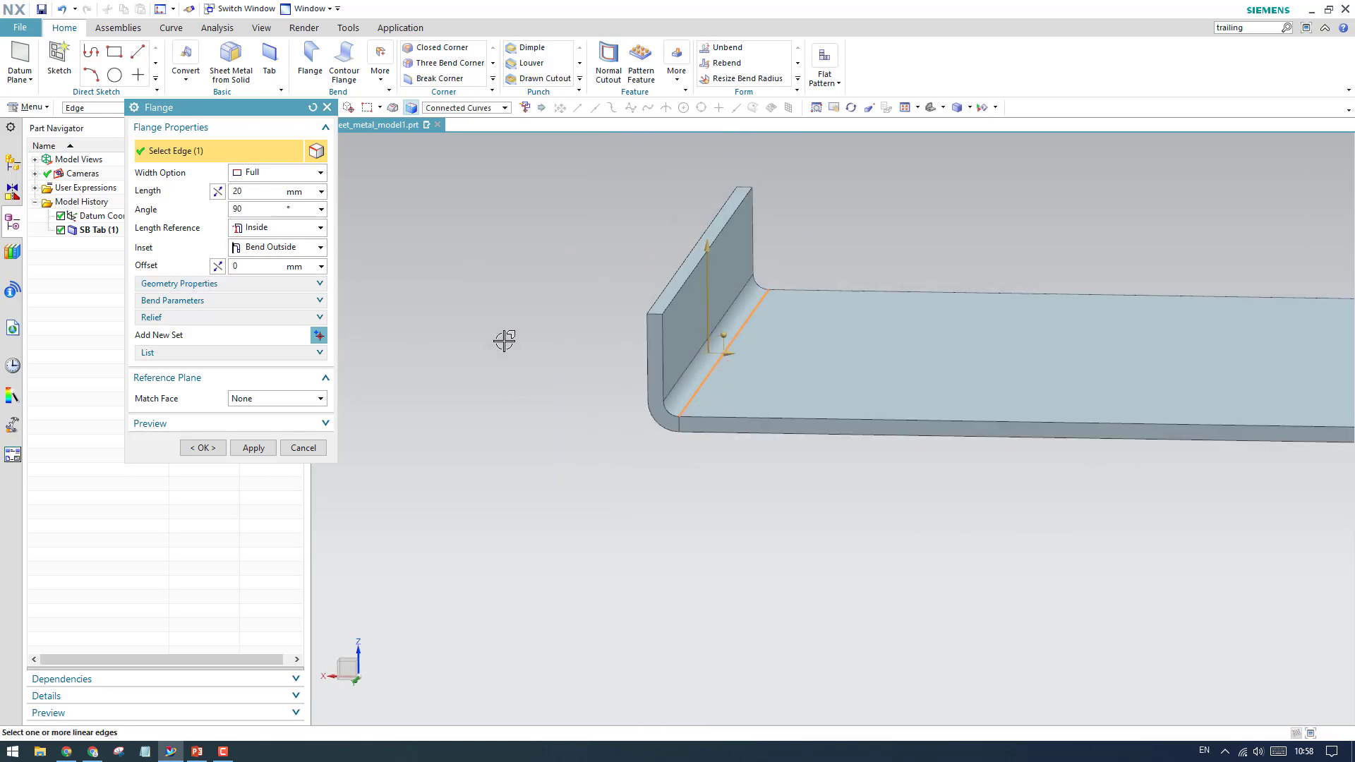
pyautogui.scroll(2, 773, 302)
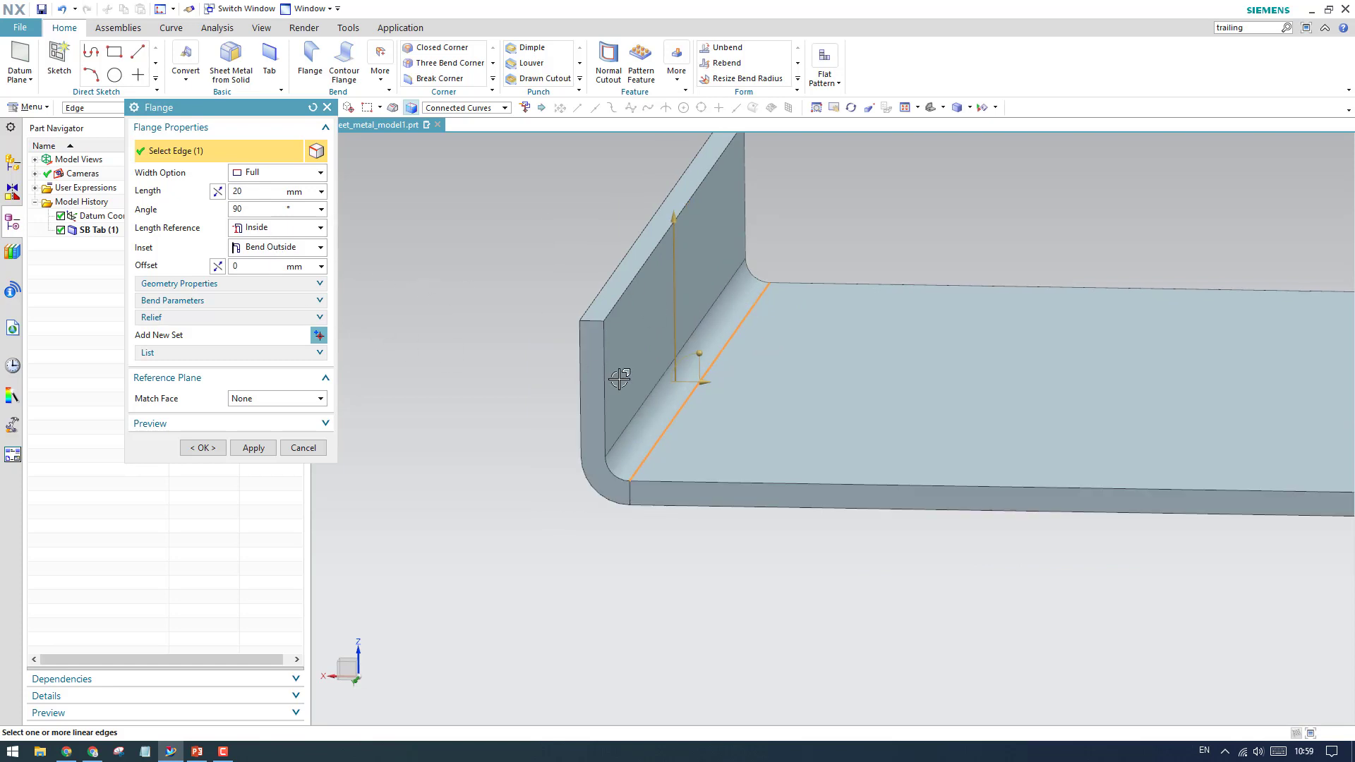
pyautogui.scroll(-3, 548, 384)
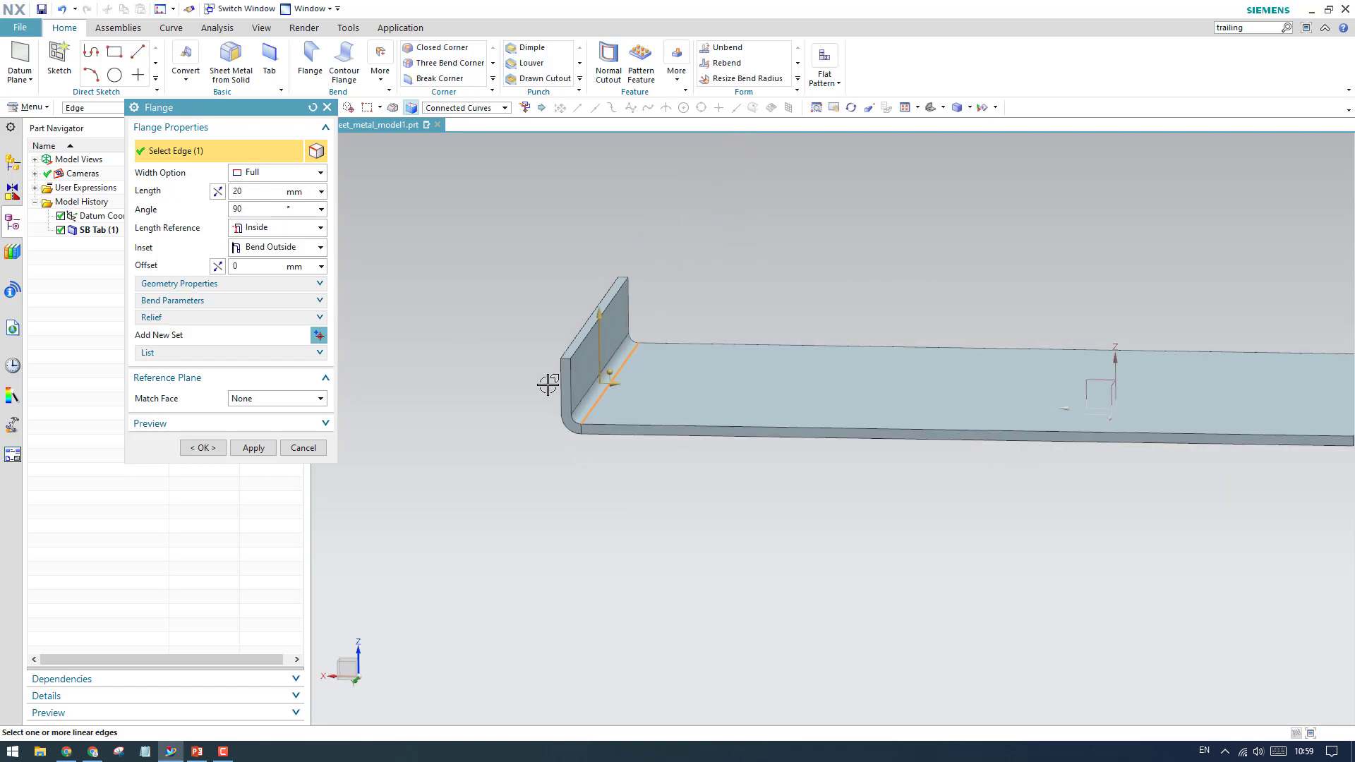
# Offset the flange 11 mm inward from the tab's end edge, create it and view it from the other side
pyautogui.click(262, 268)
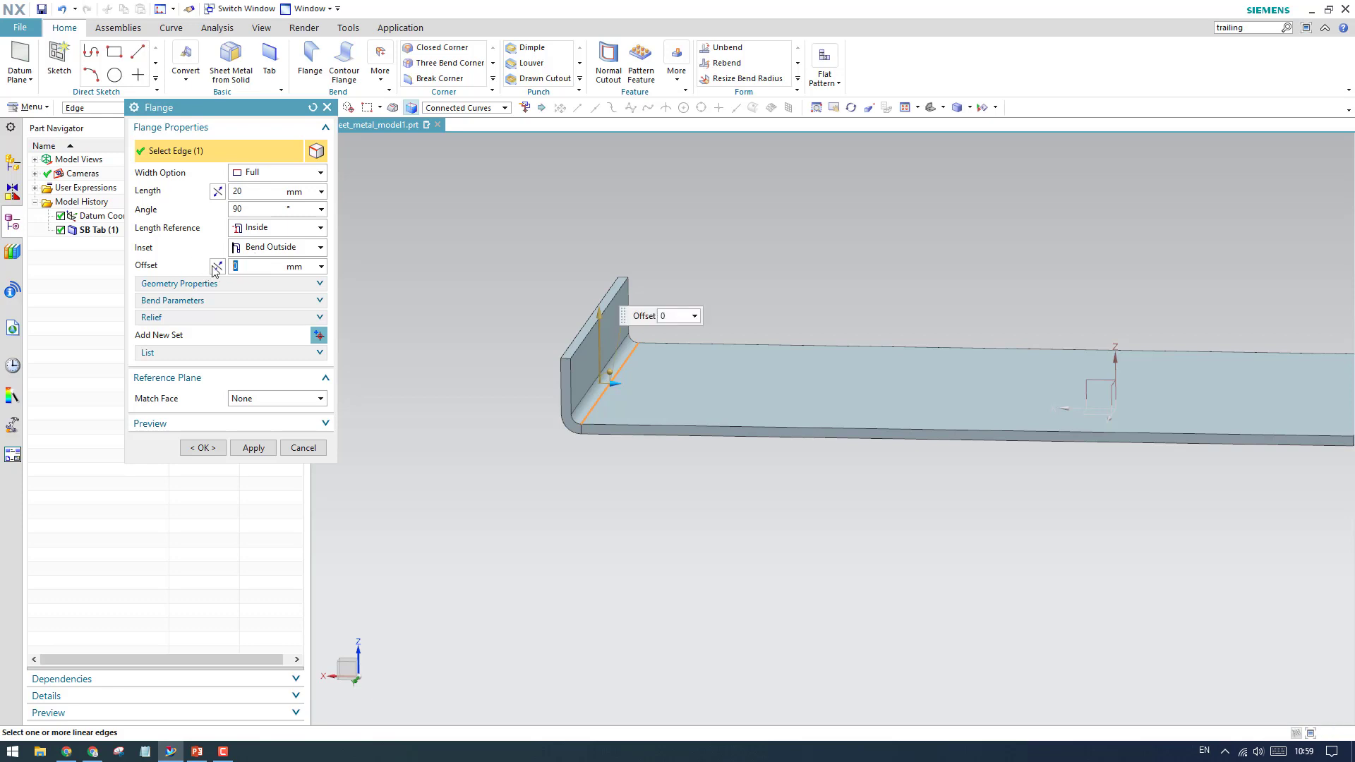
pyautogui.scroll(5, 494, 412)
pyautogui.moveTo(671, 327); pyautogui.dragTo(950, 369)
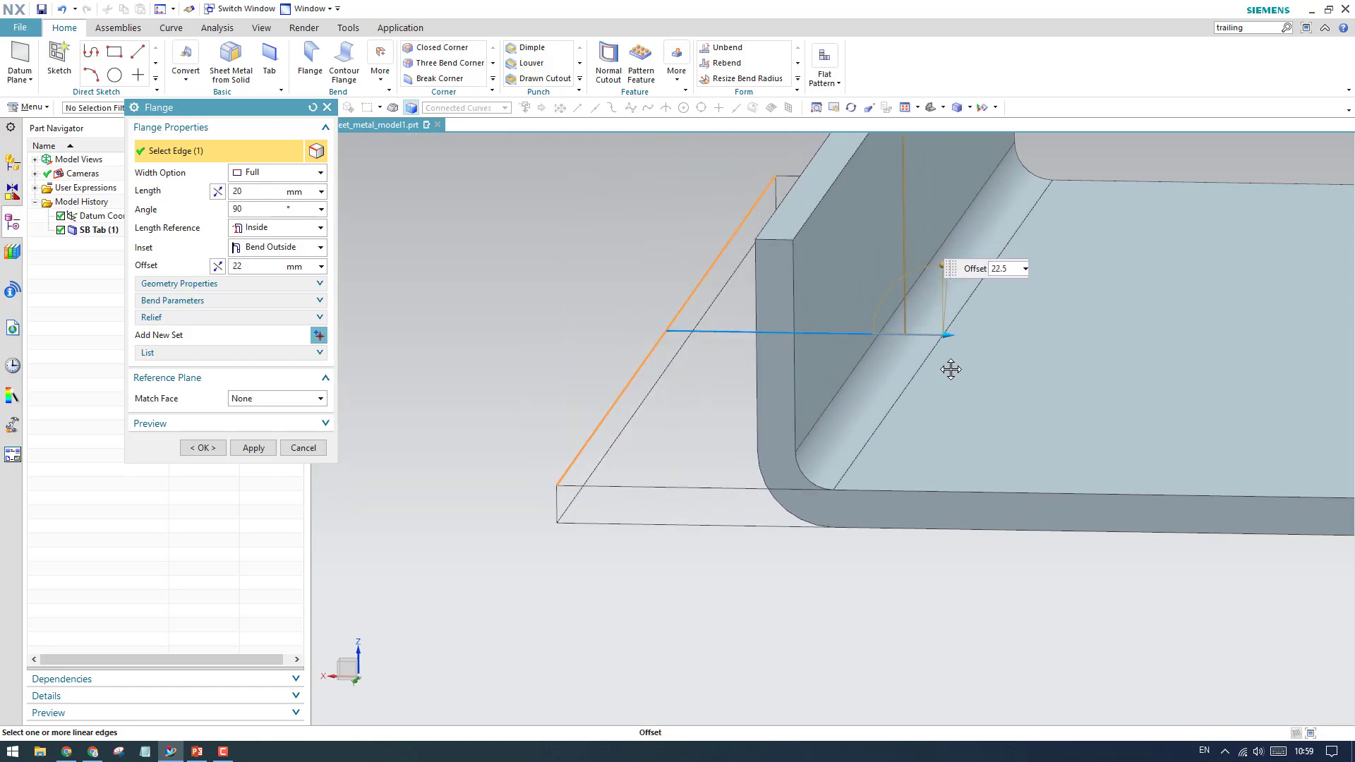
pyautogui.keyDown('shift'); pyautogui.moveTo(950, 369); pyautogui.dragTo(536, 369, button='middle'); pyautogui.keyUp('shift')
pyautogui.scroll(-2, 824, 415)
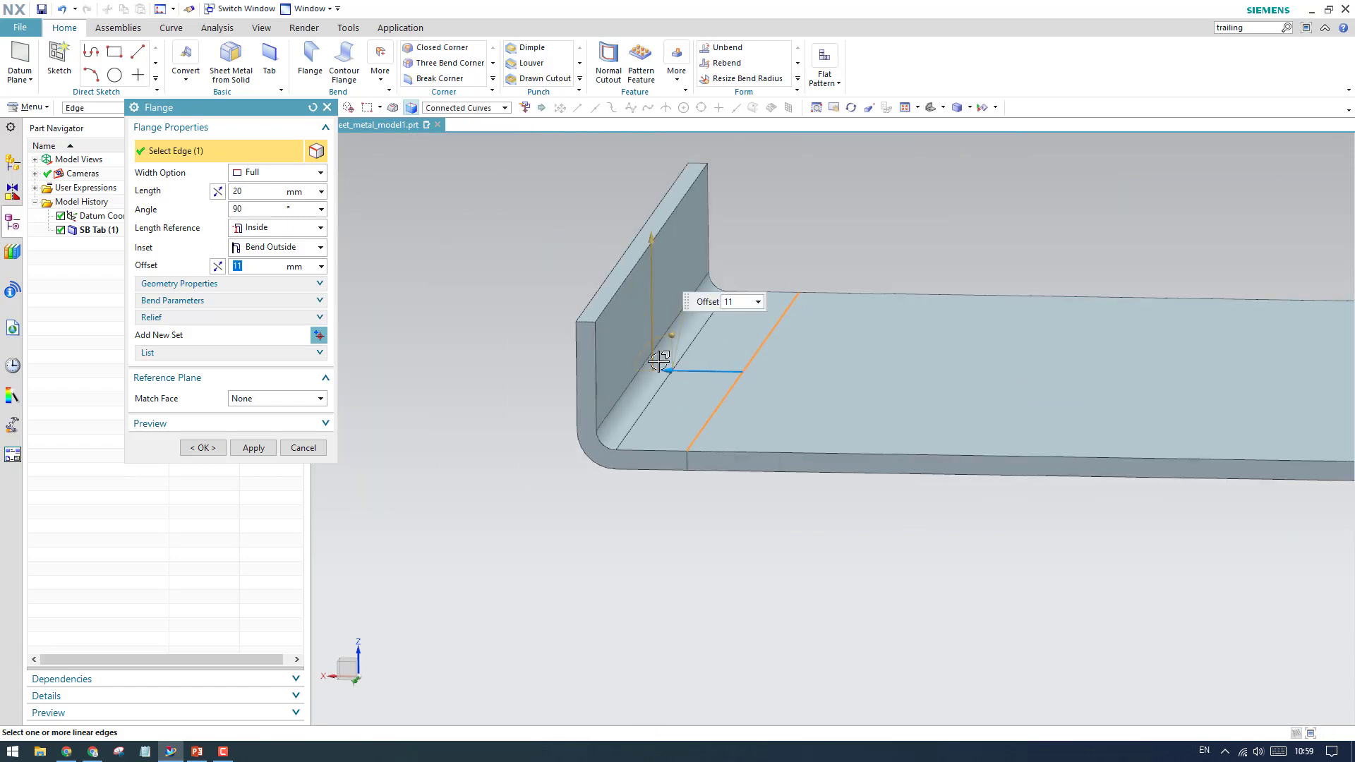
pyautogui.click(203, 448)
pyautogui.scroll(-1, 484, 434)
pyautogui.moveTo(488, 416); pyautogui.dragTo(499, 430, button='middle')
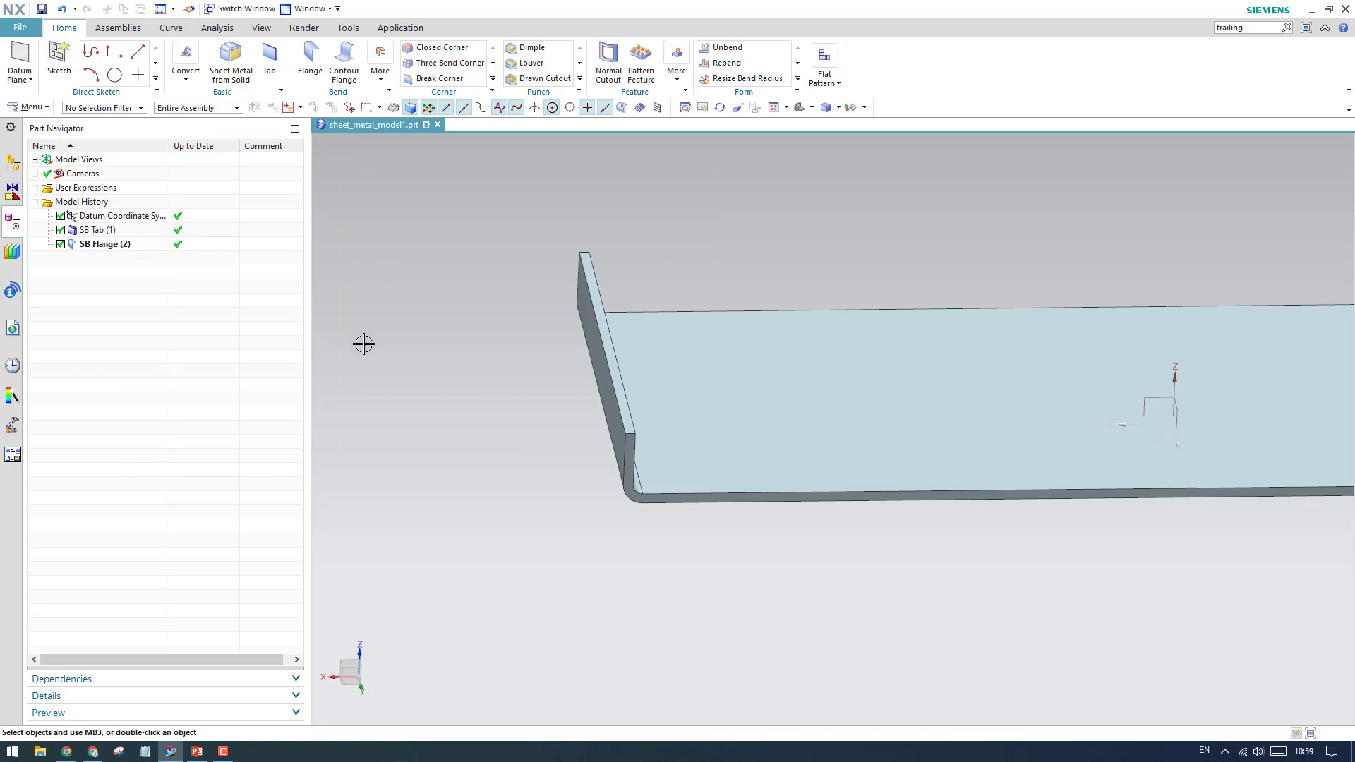
# Delete the base tab and its flange from the model history
pyautogui.click(92, 243)
pyautogui.keyDown('ctrl'); pyautogui.click(96, 231); pyautogui.keyUp('ctrl')
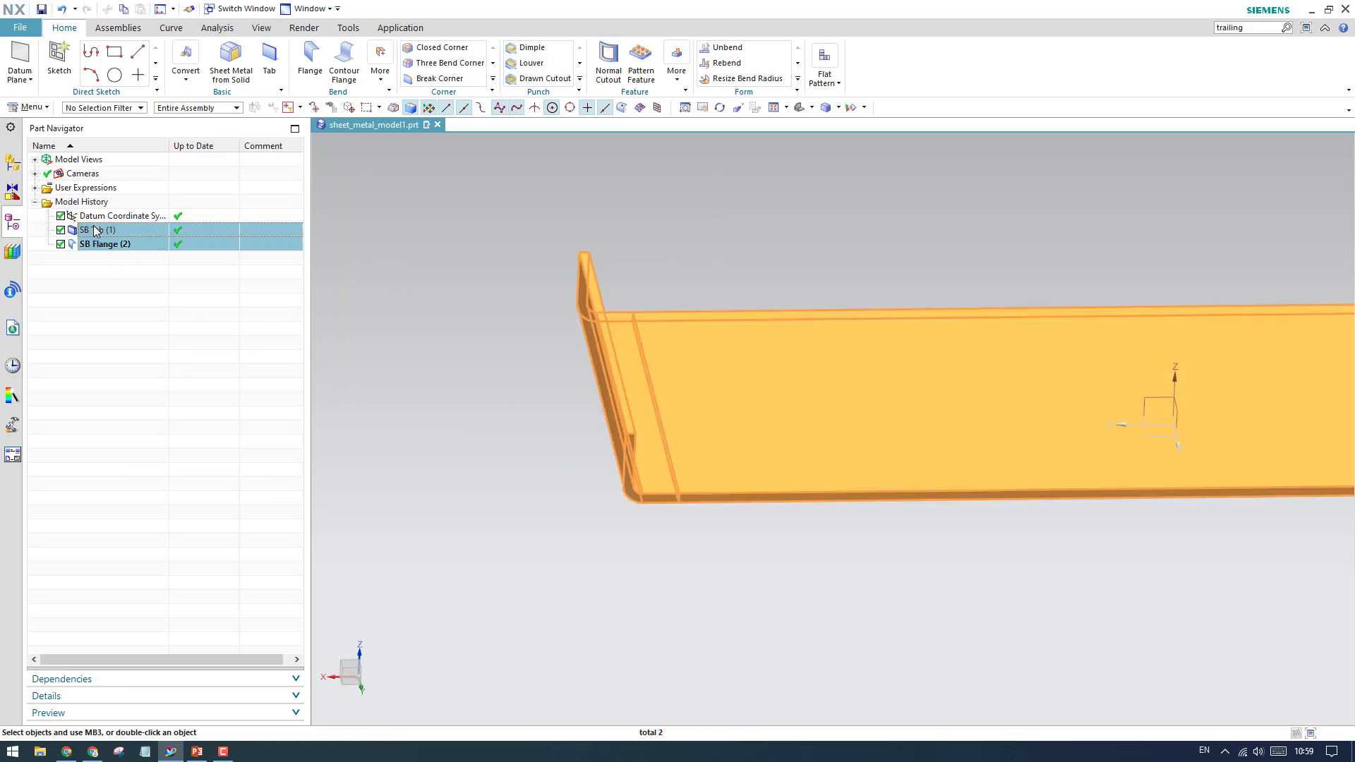
pyautogui.press('Delete')
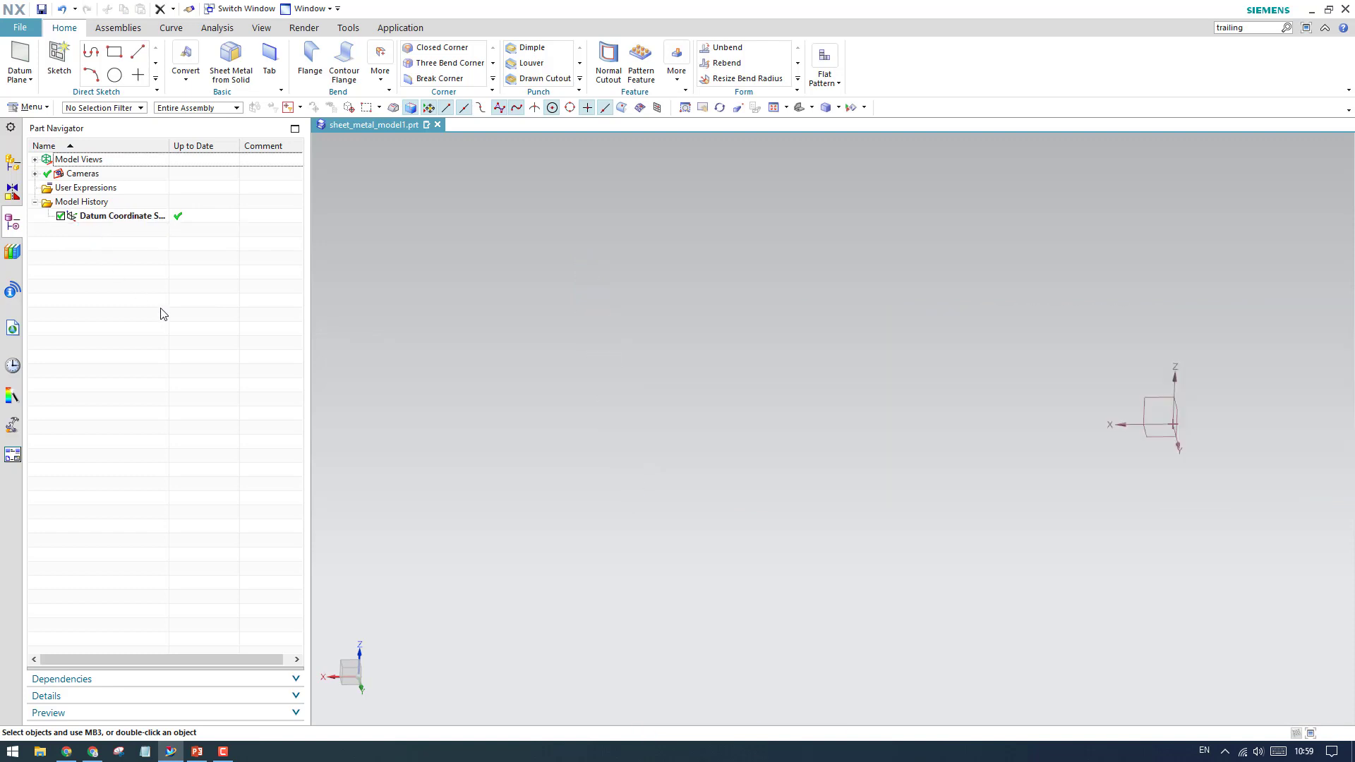
# Start a sketch on the default horizontal plane and draw a center rectangle about 176 mm tall at the origin
pyautogui.click(59, 69)
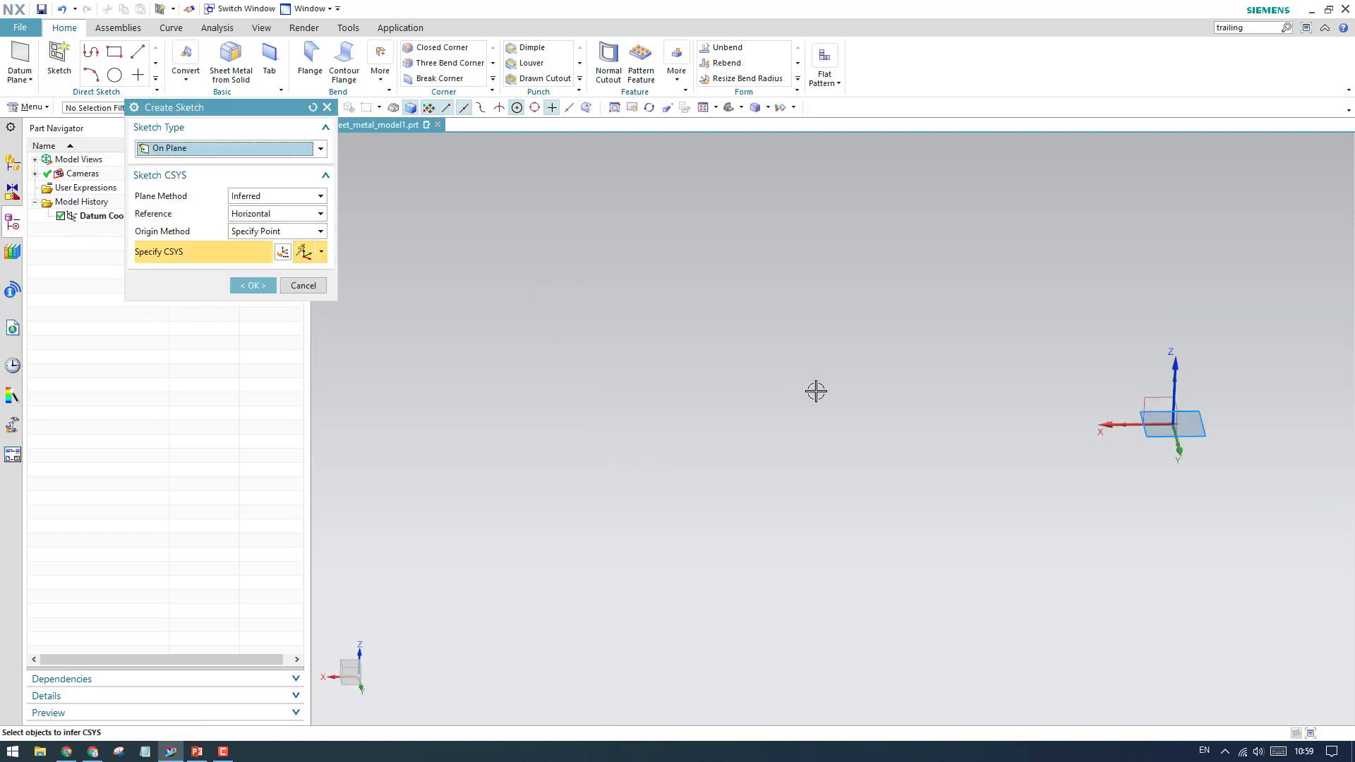
pyautogui.middleClick(794, 411)
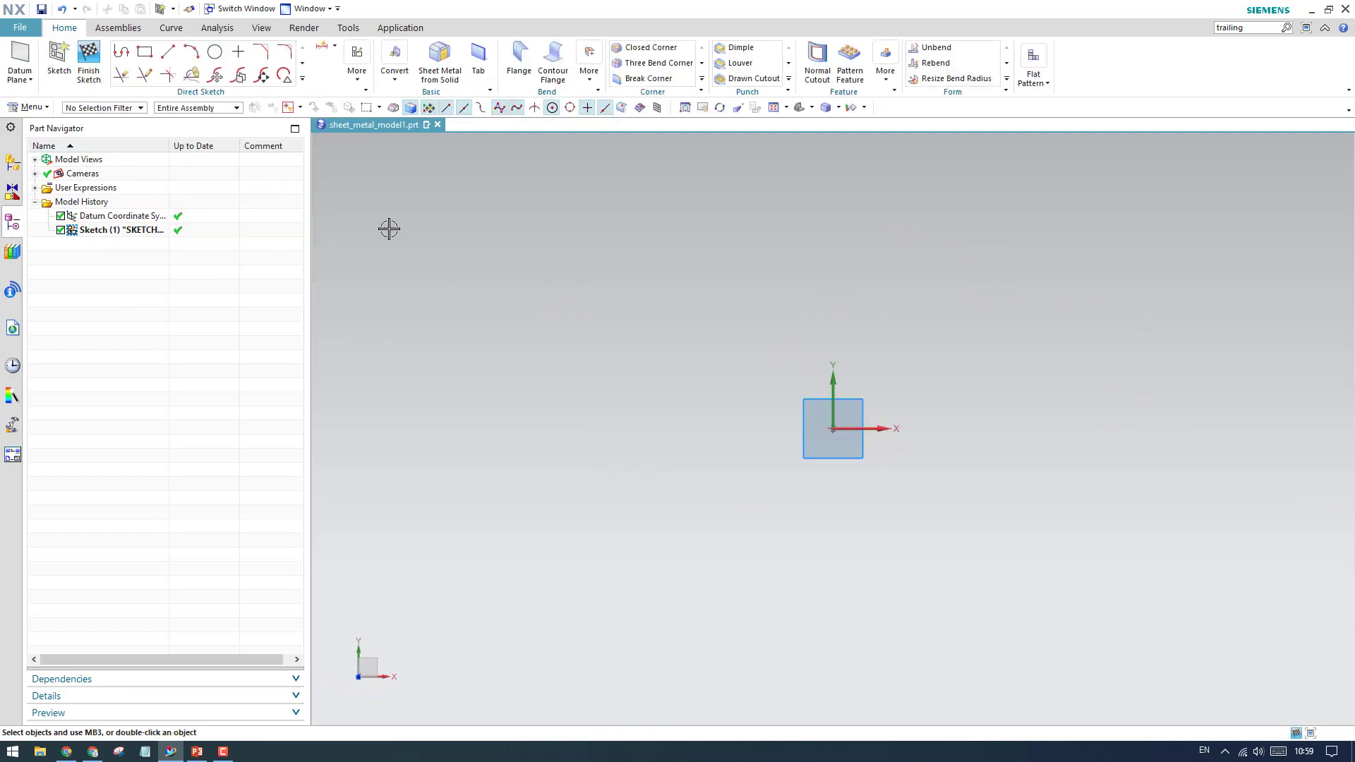
pyautogui.click(145, 52)
pyautogui.click(189, 146)
pyautogui.click(833, 428)
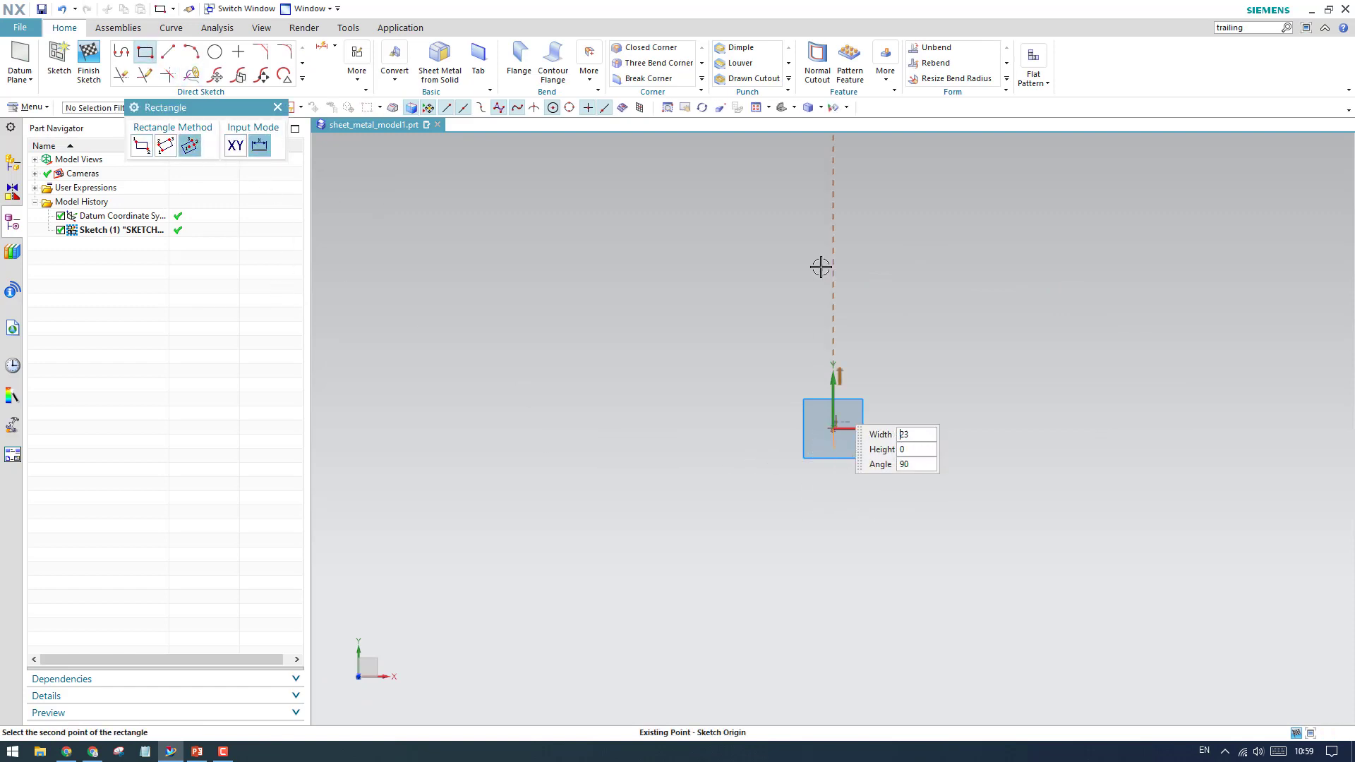
pyautogui.scroll(-3, 833, 169)
pyautogui.click(833, 151)
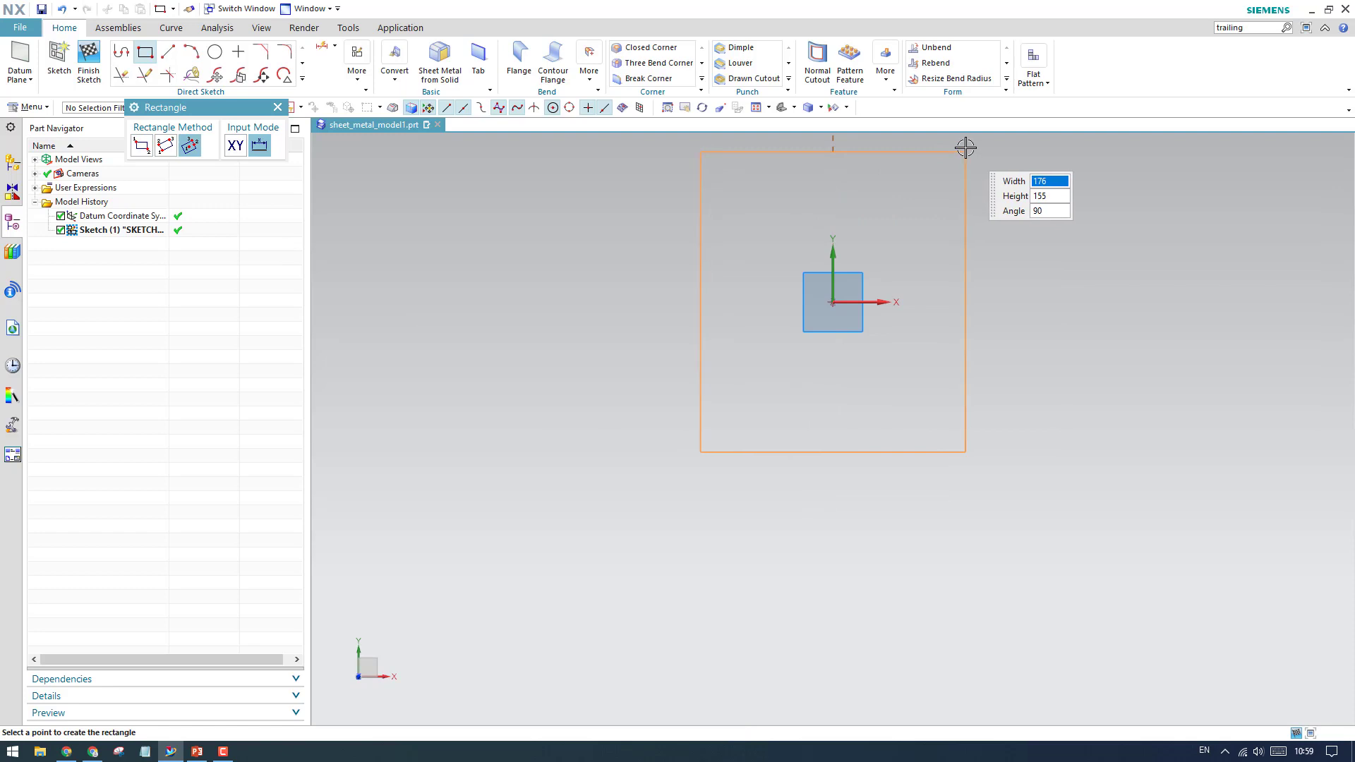
pyautogui.click(944, 150)
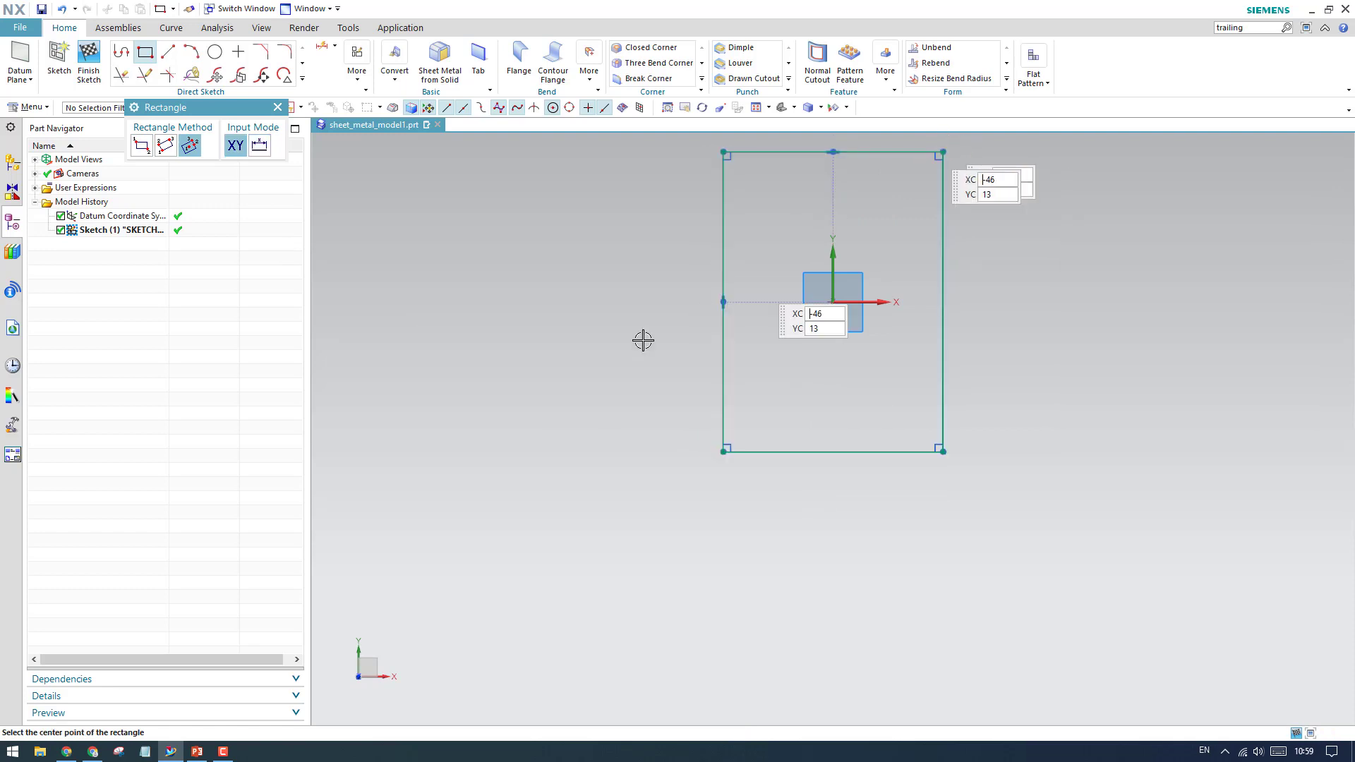
pyautogui.click(278, 108)
pyautogui.scroll(-3, 584, 387)
pyautogui.scroll(4, 559, 363)
# Sketch a rectangle about 30 mm high extending outward from the upper part of the large rectangle's left edge
pyautogui.click(145, 51)
pyautogui.click(142, 145)
pyautogui.click(818, 317)
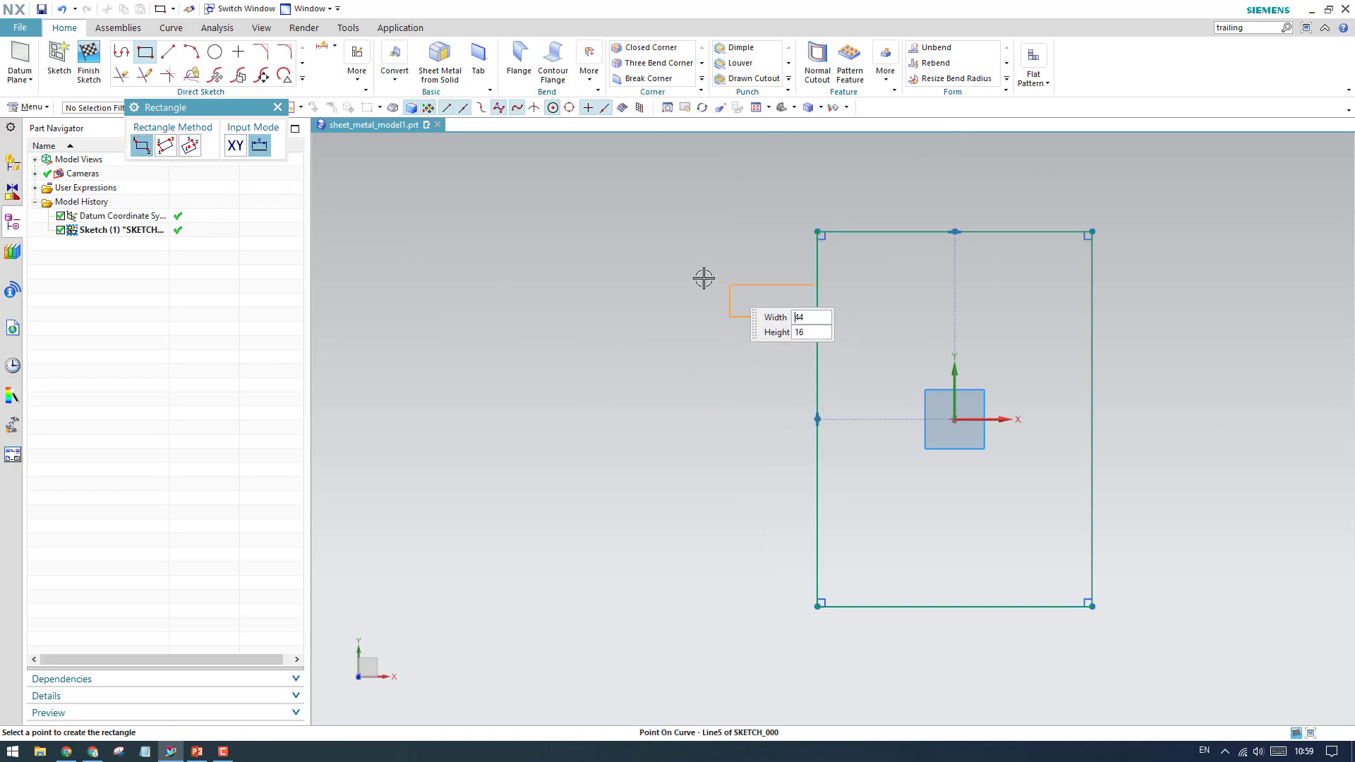
pyautogui.click(698, 253)
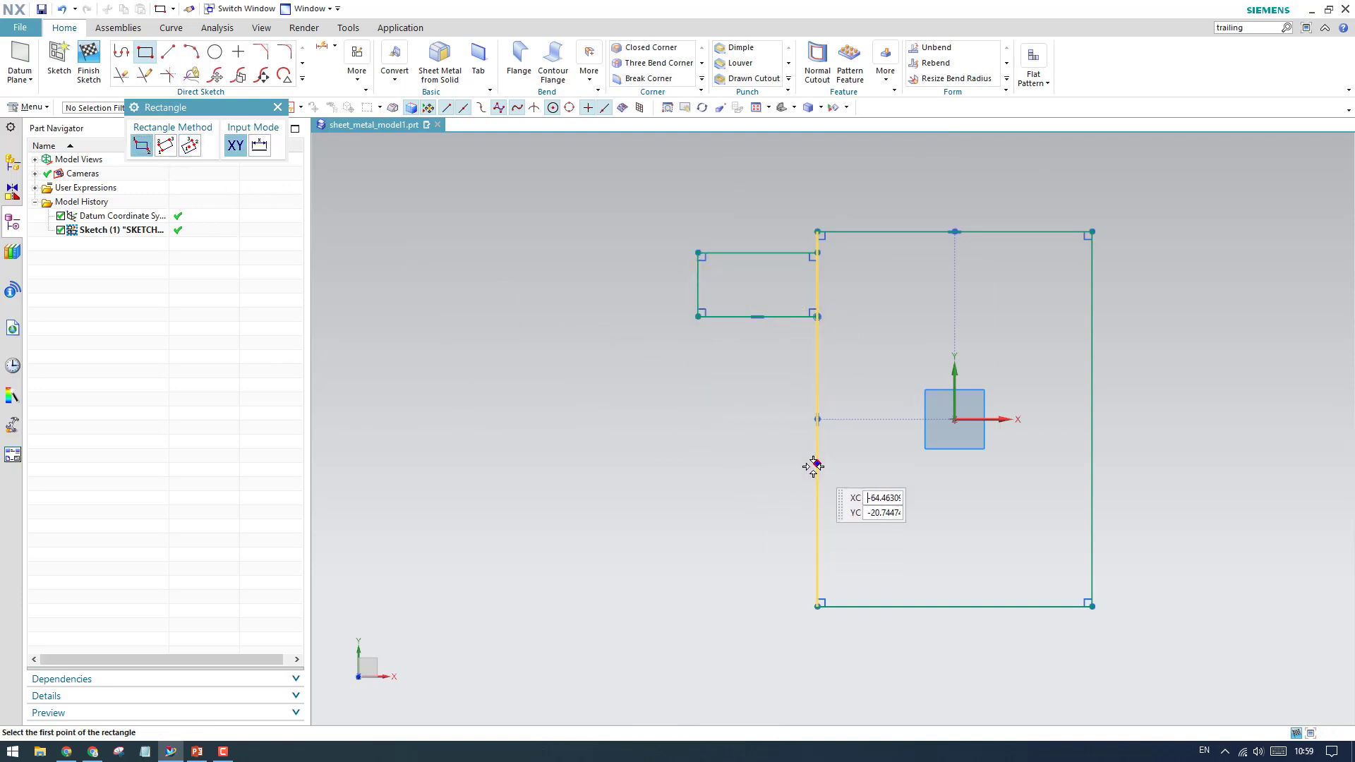
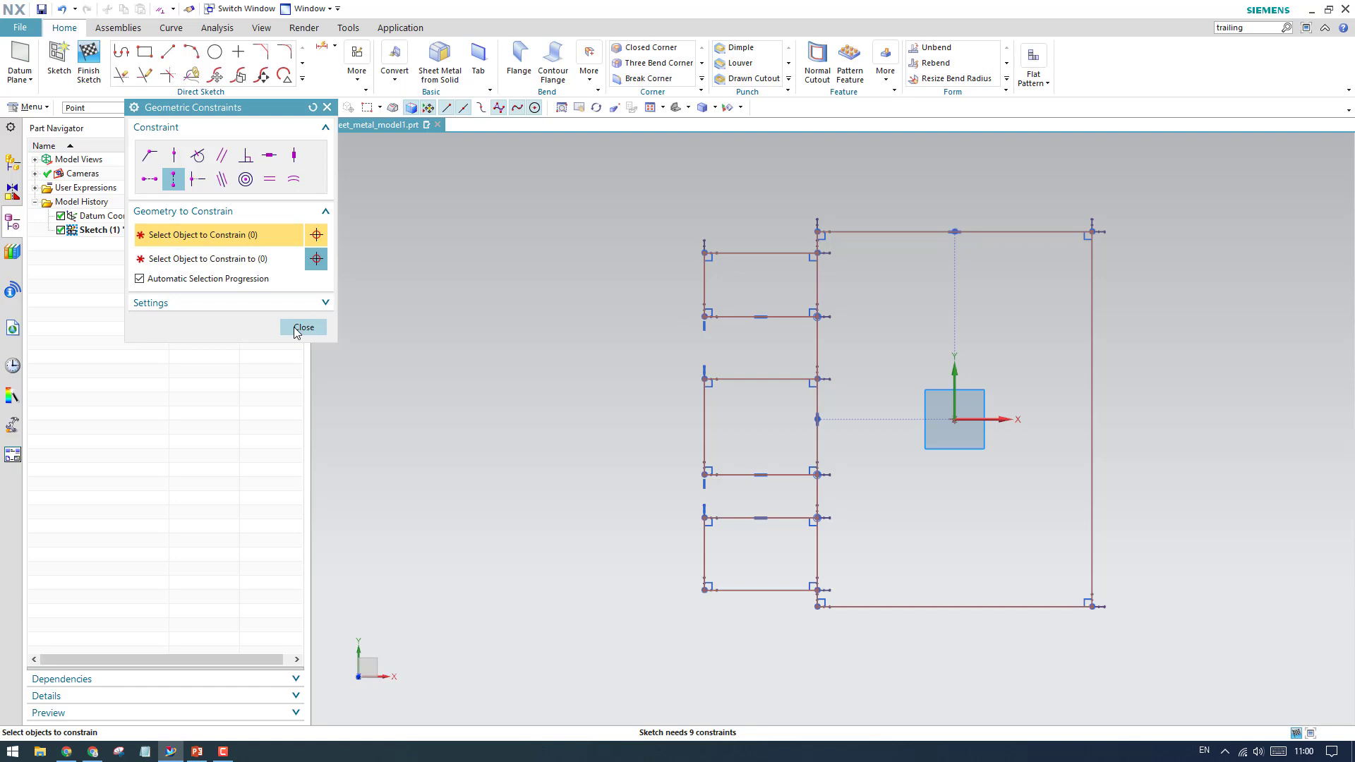
# Finish the alignment constraints and dimension the upper left rectangle's height at 30 mm
pyautogui.click(303, 328)
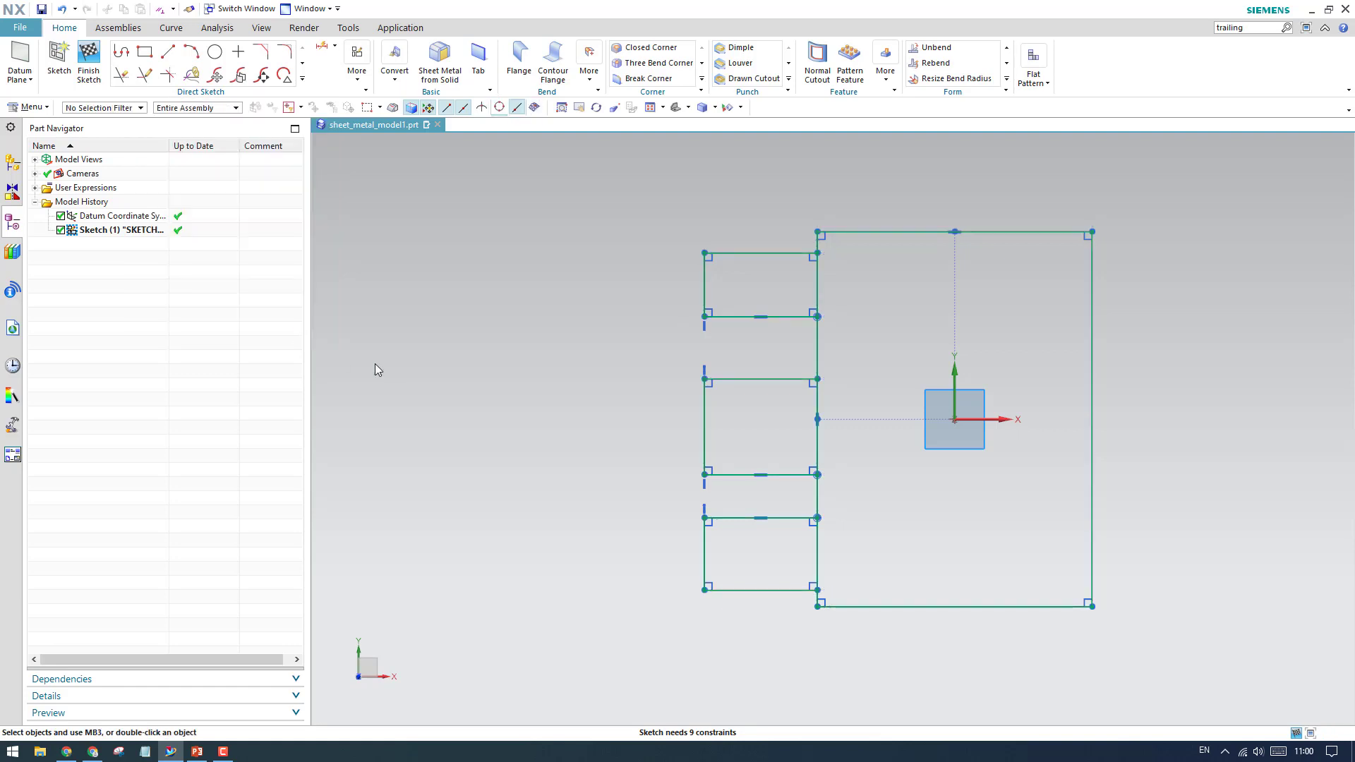
pyautogui.press('d')
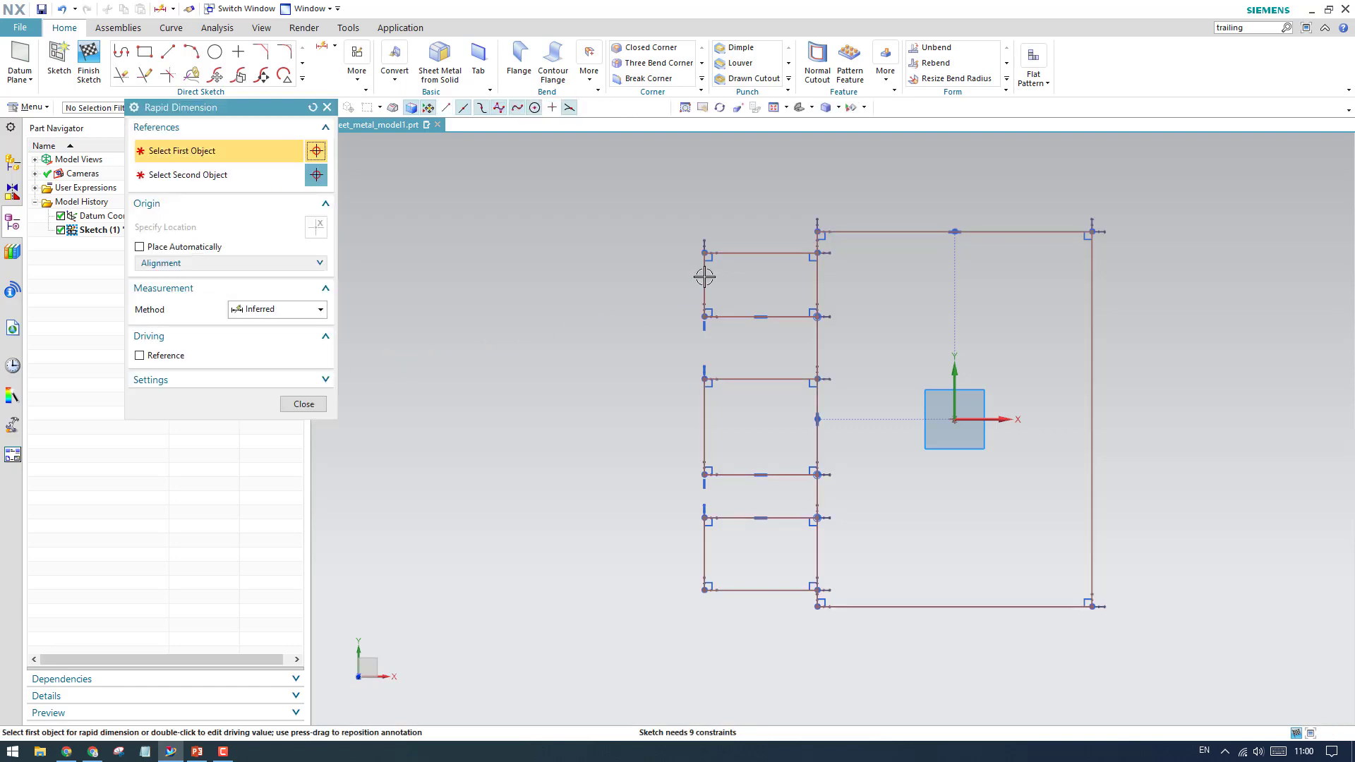
pyautogui.click(603, 279)
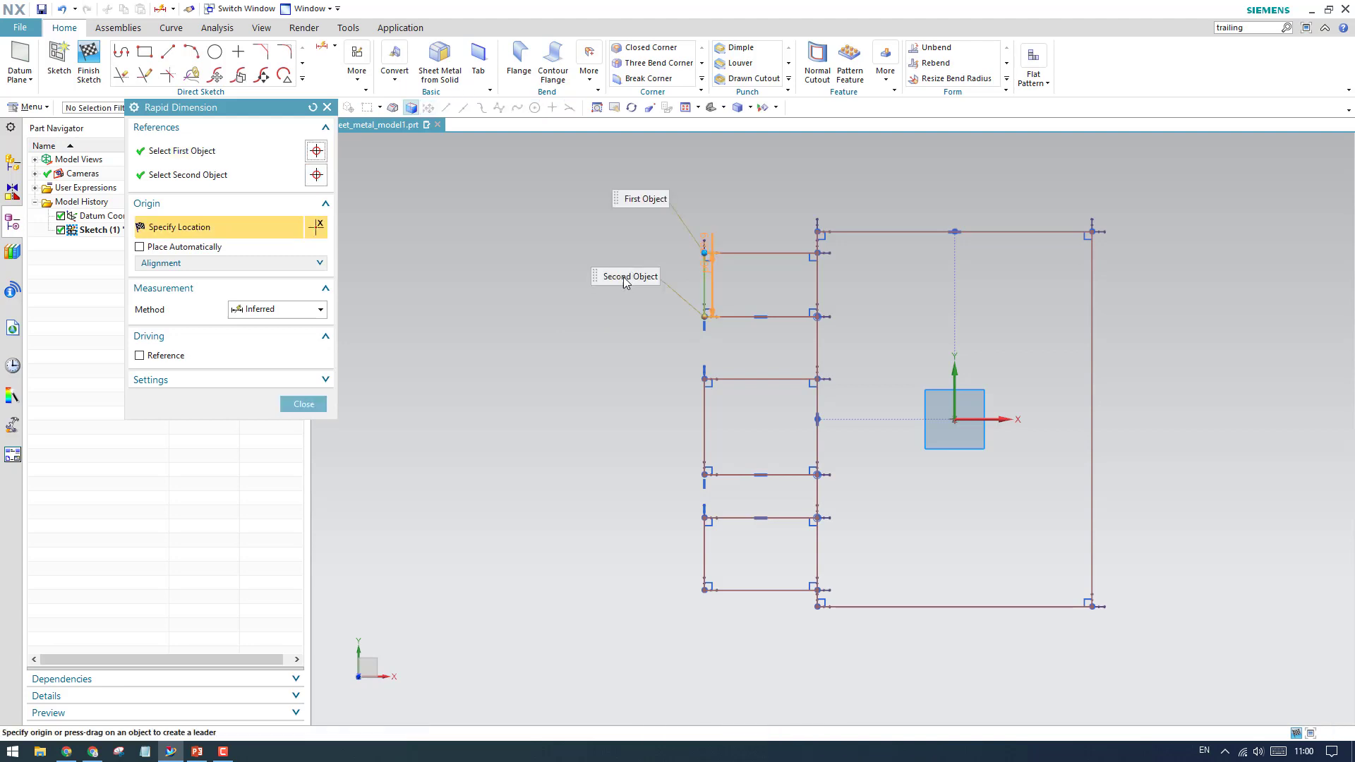
pyautogui.click(567, 362)
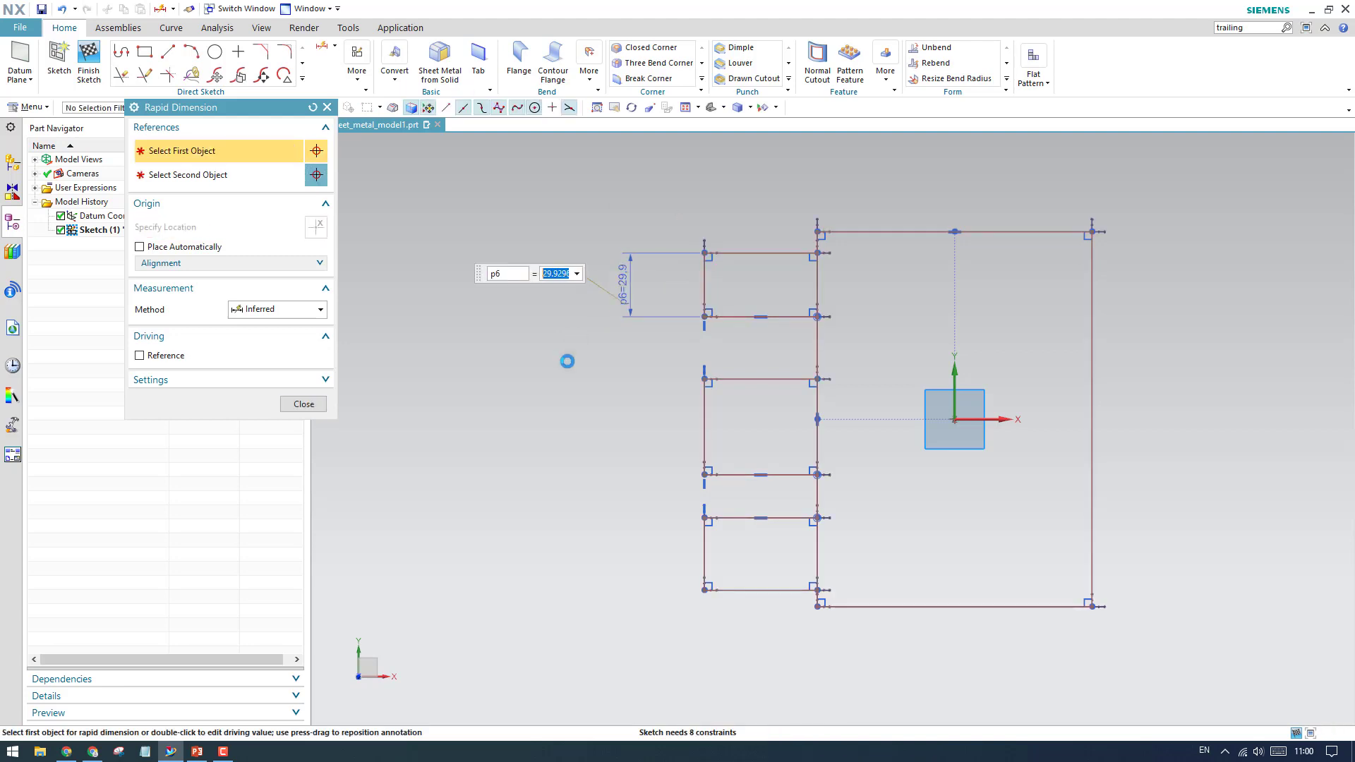
pyautogui.press('Return')
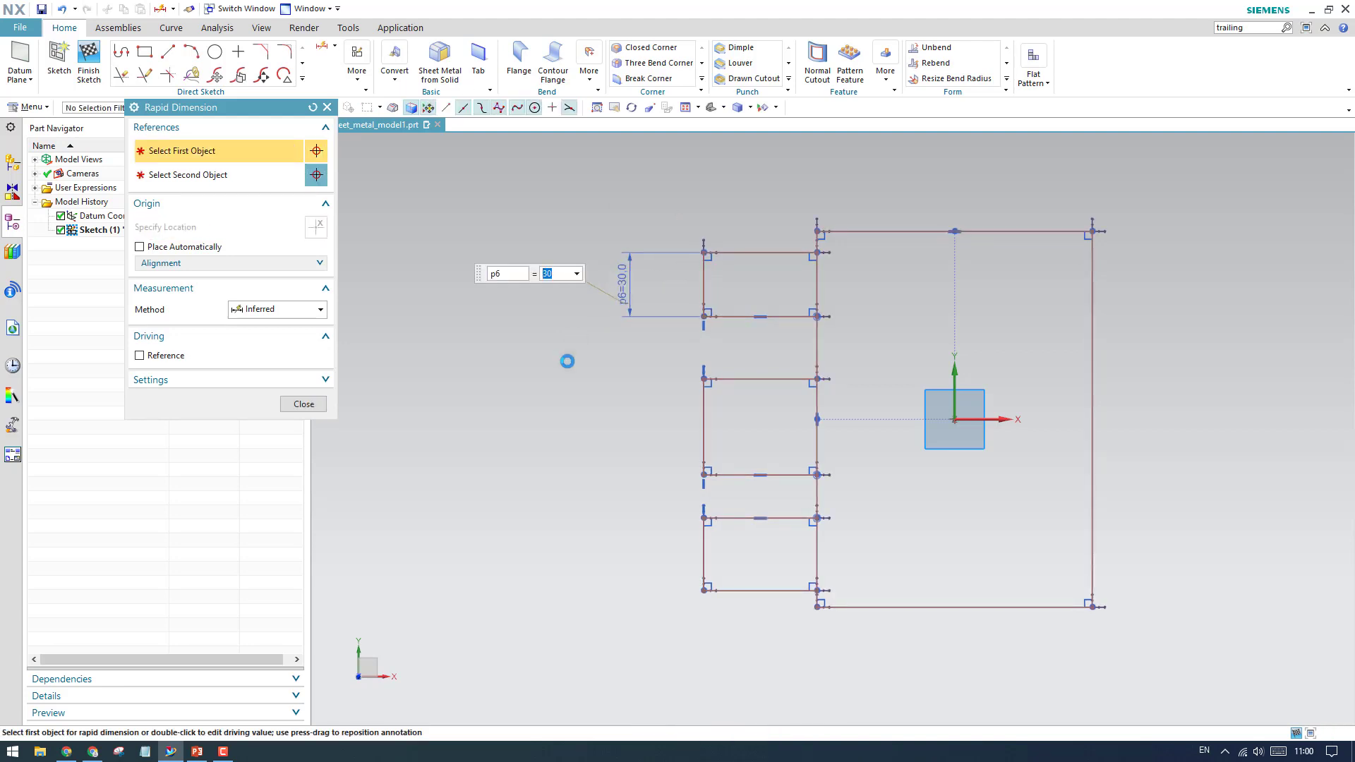
pyautogui.click(303, 404)
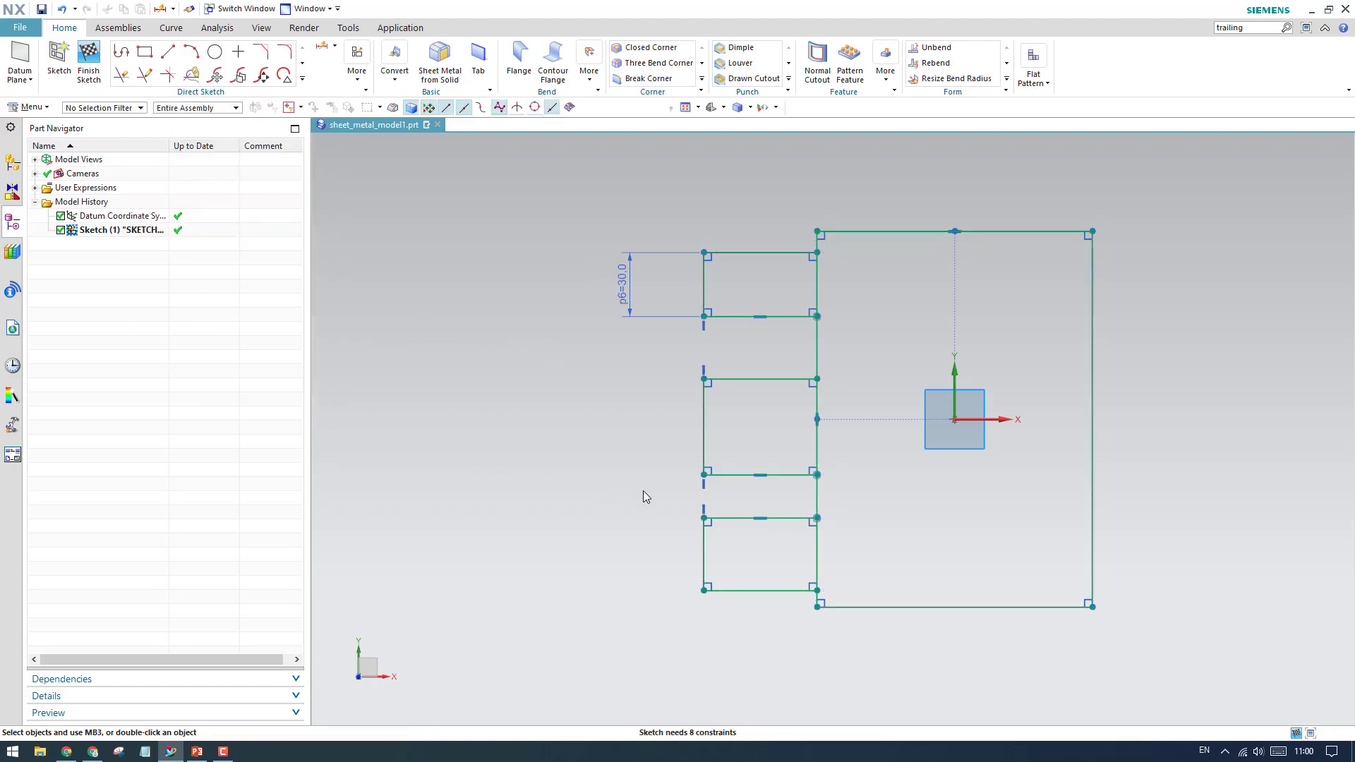
# Make the outer vertical edges of the three small rectangles equal in length and move the middle rectangle up
pyautogui.press('c')
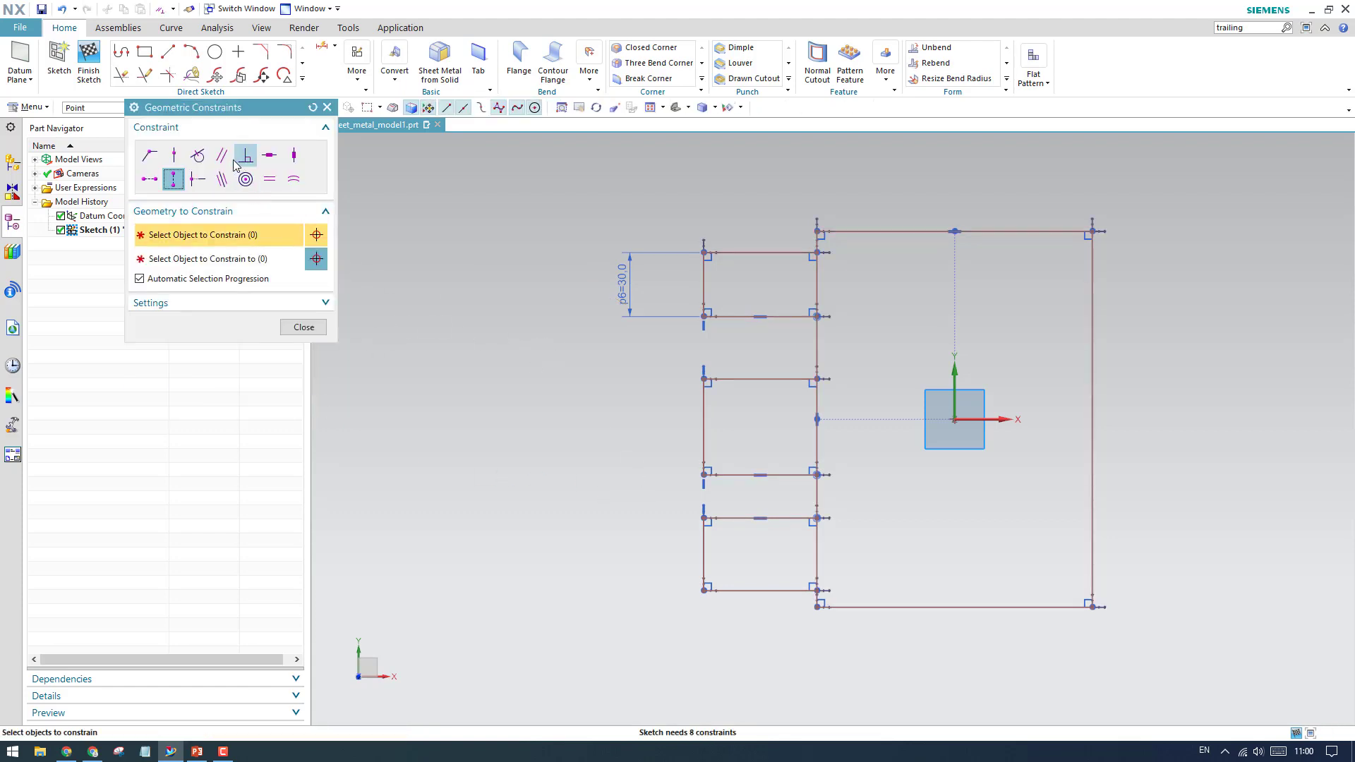
pyautogui.click(702, 272)
pyautogui.click(703, 427)
pyautogui.click(703, 534)
pyautogui.click(705, 429)
pyautogui.click(303, 327)
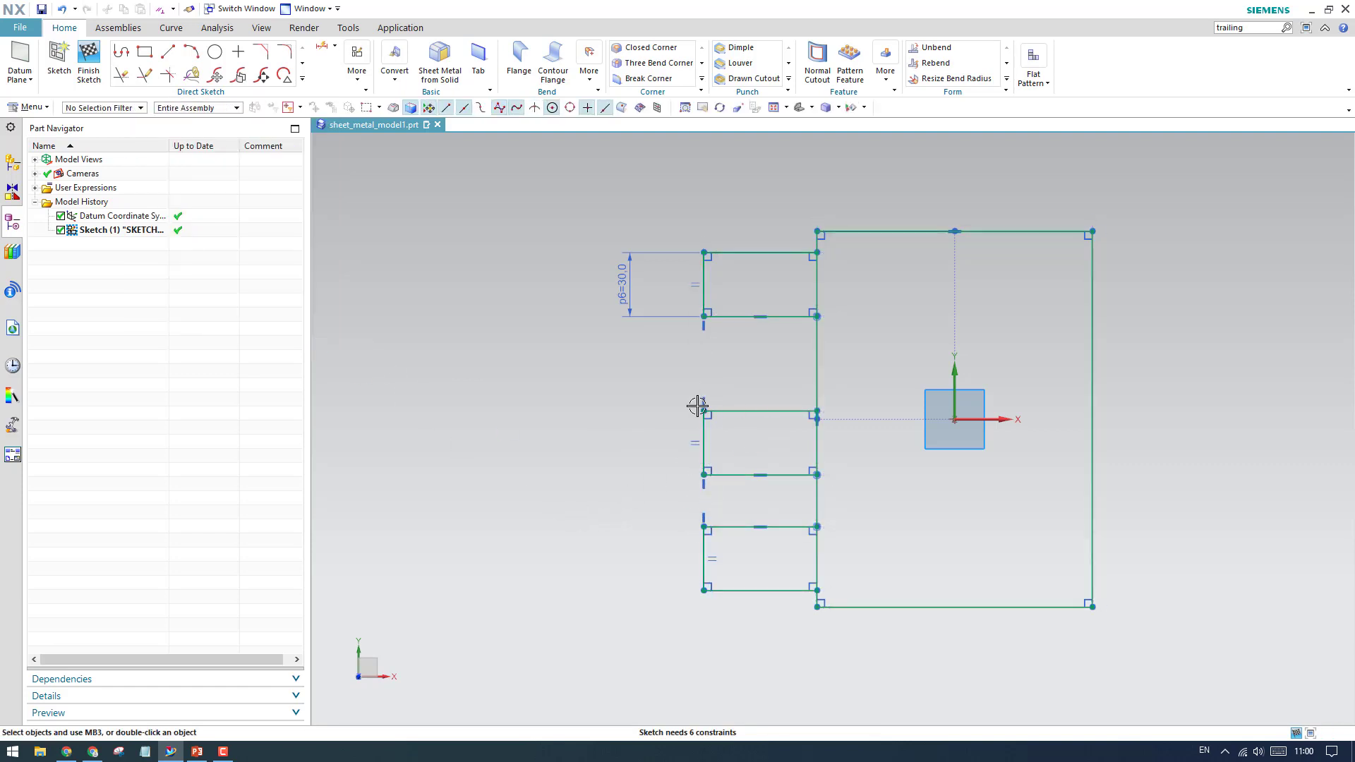
pyautogui.moveTo(703, 411); pyautogui.dragTo(709, 379)
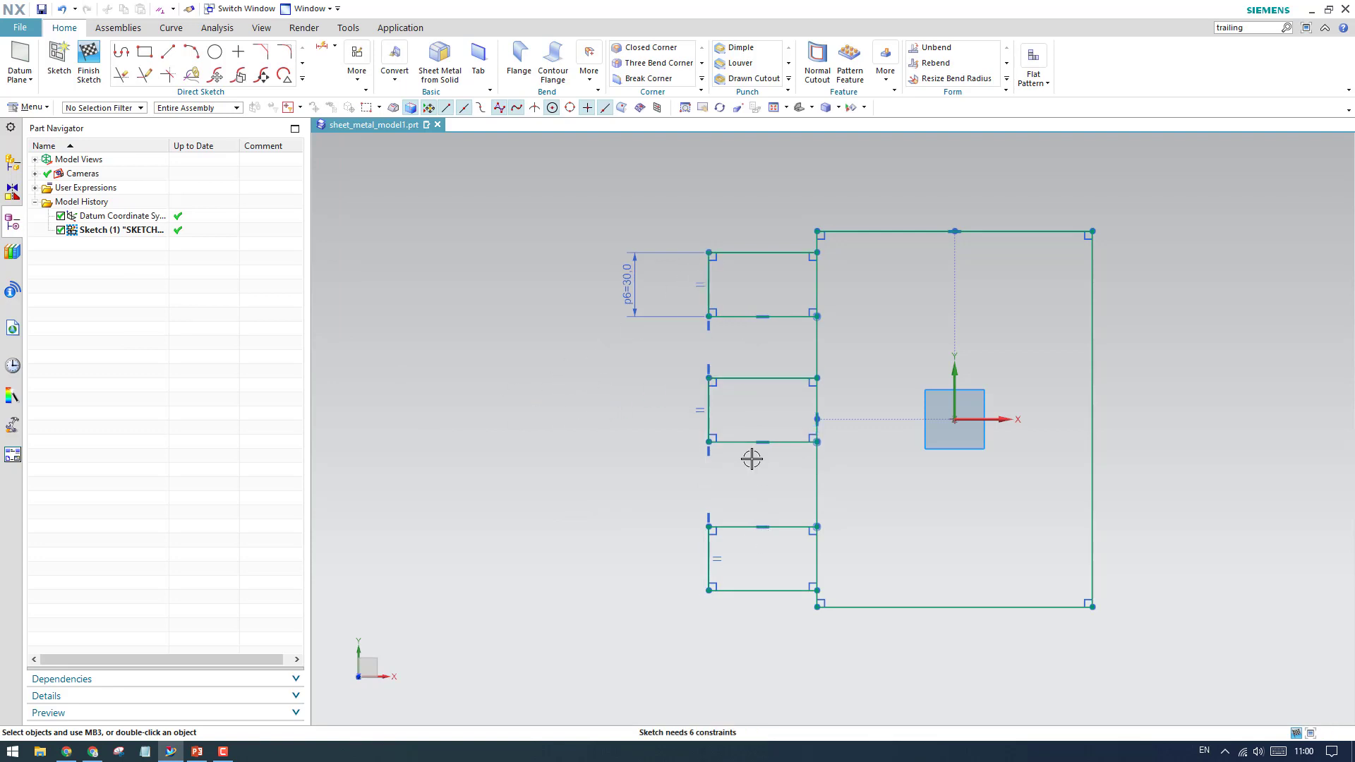
# Mirror the three small rectangles about the sketch's vertical axis onto the large rectangle's right side
pyautogui.click(303, 79)
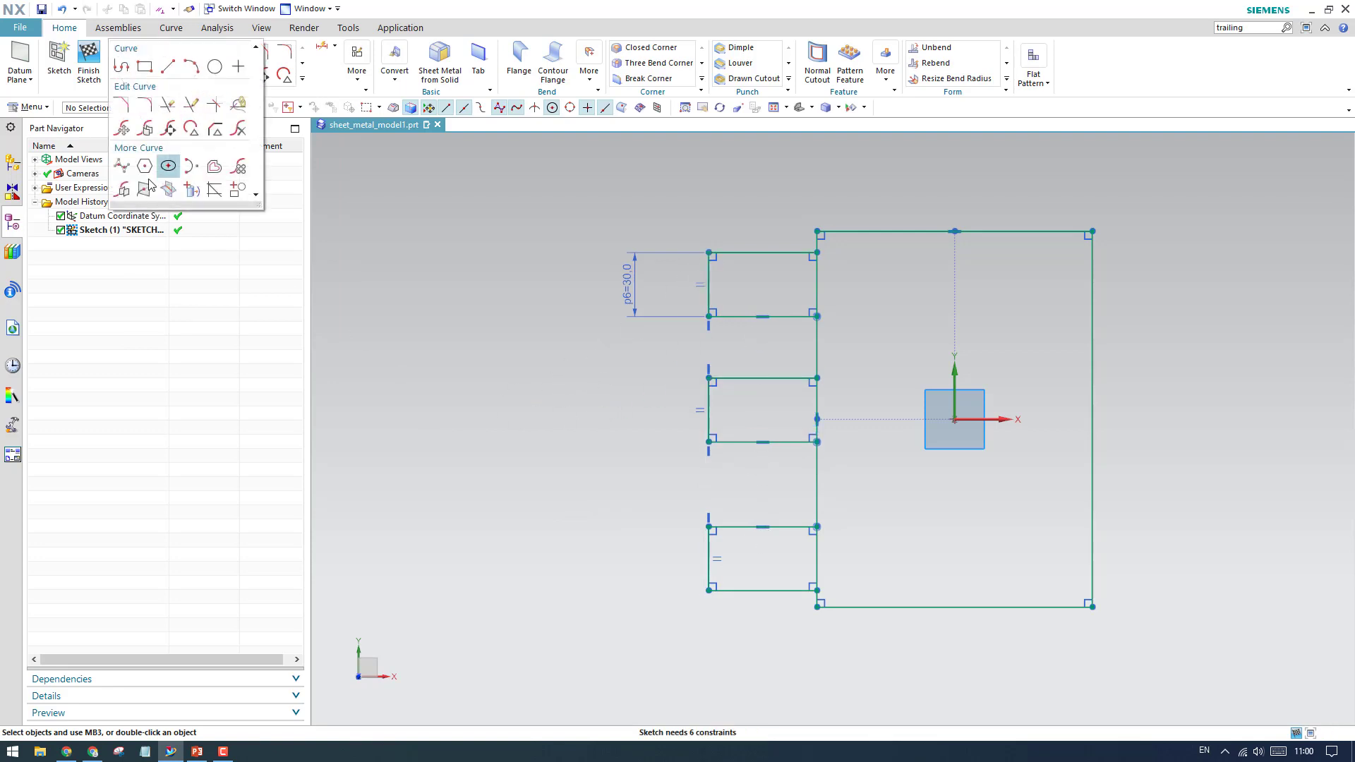
pyautogui.click(129, 187)
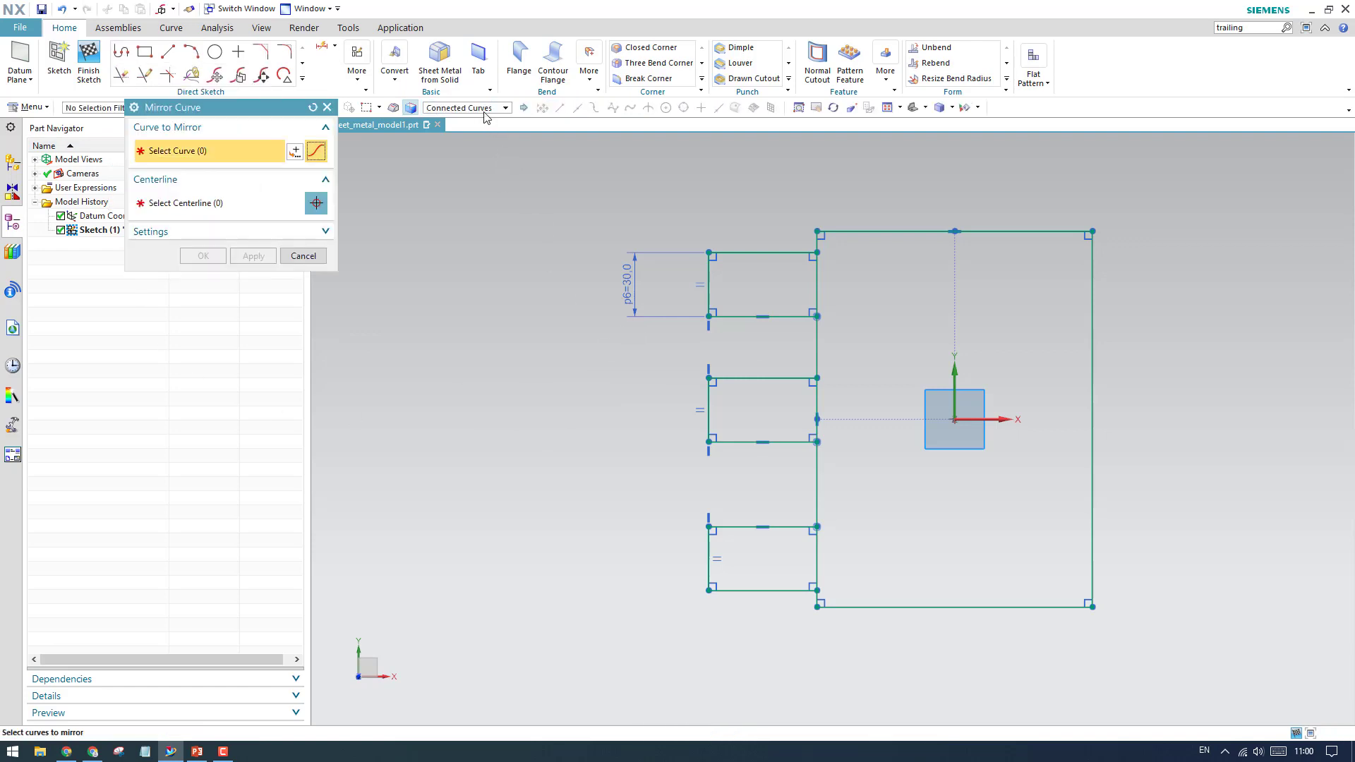
pyautogui.click(485, 113)
pyautogui.click(486, 111)
pyautogui.click(735, 252)
pyautogui.click(738, 379)
pyautogui.click(745, 528)
pyautogui.click(245, 205)
pyautogui.click(957, 384)
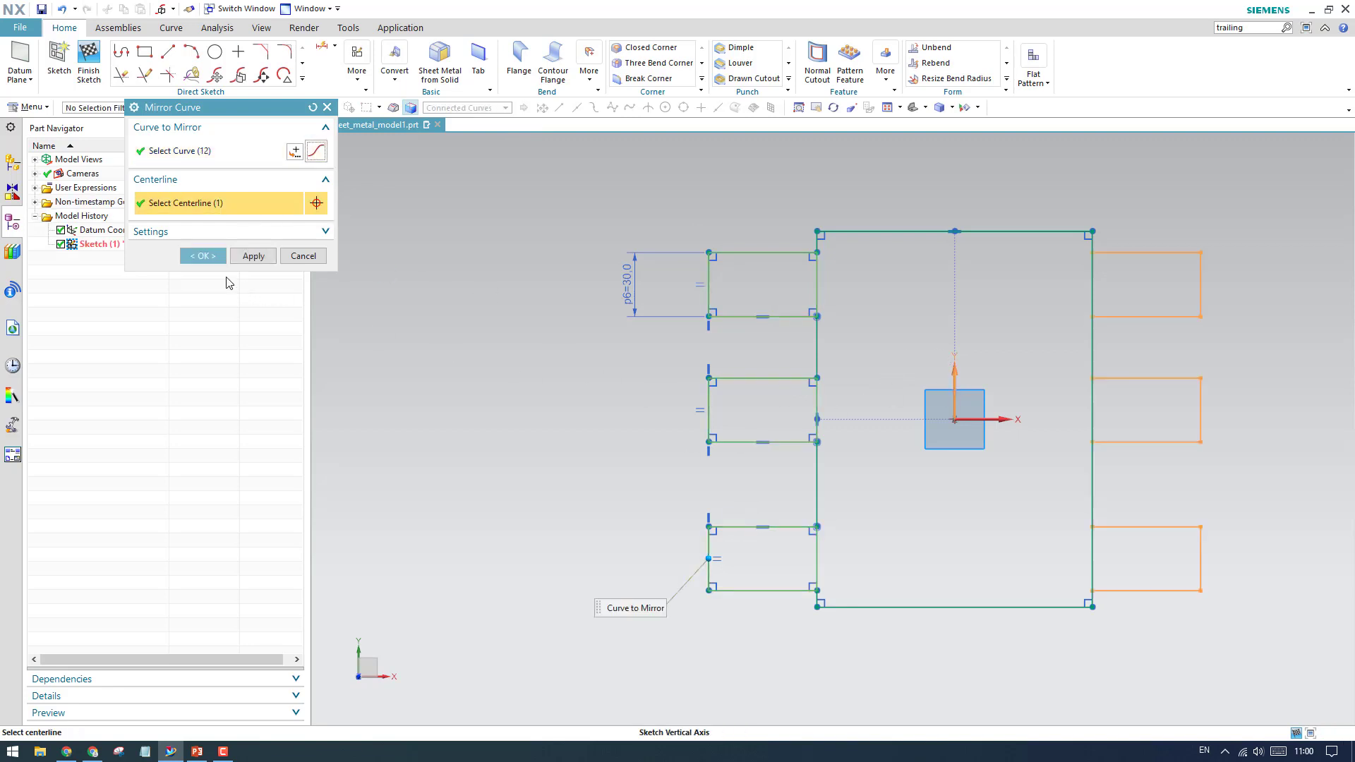
pyautogui.click(201, 255)
pyautogui.scroll(2, 589, 338)
pyautogui.scroll(-4, 754, 353)
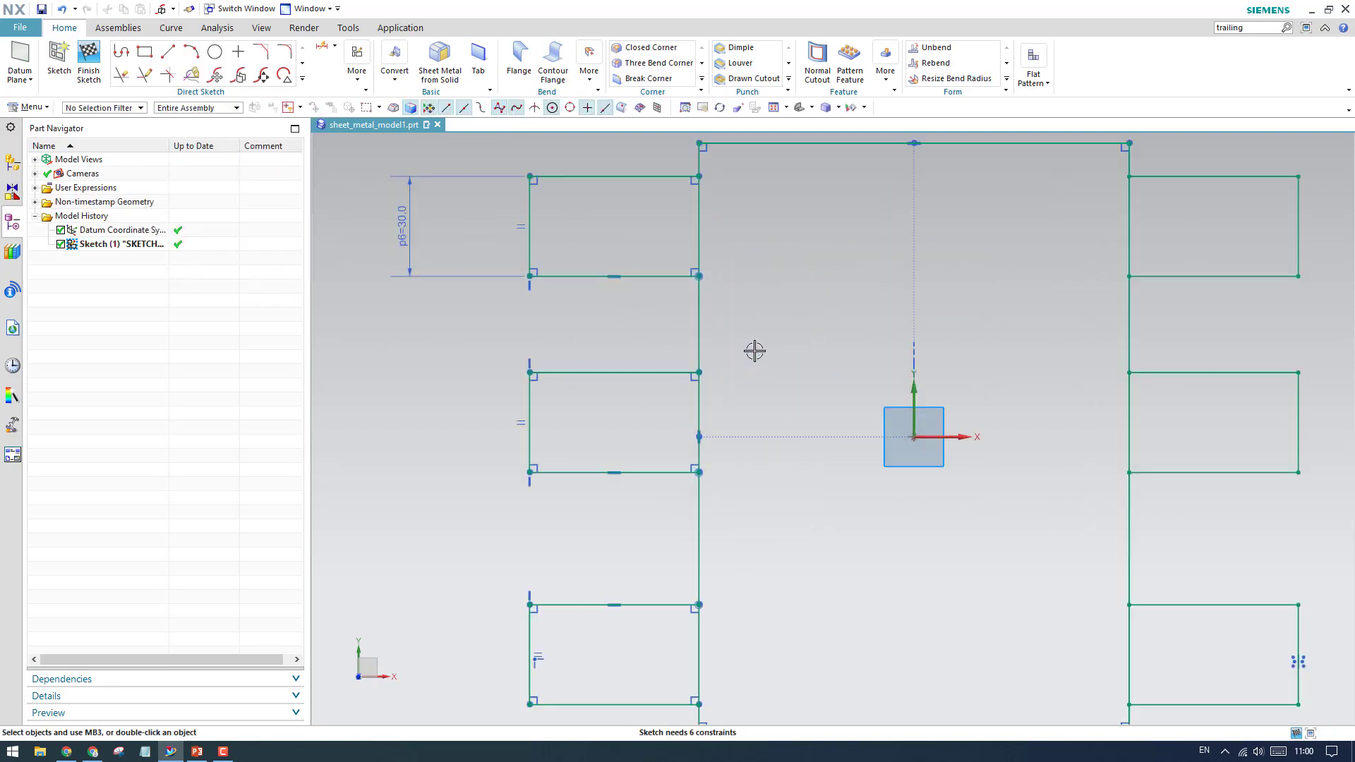
# Trim the large rectangle's left edge where the three small rectangles adjoin it
pyautogui.press('t')
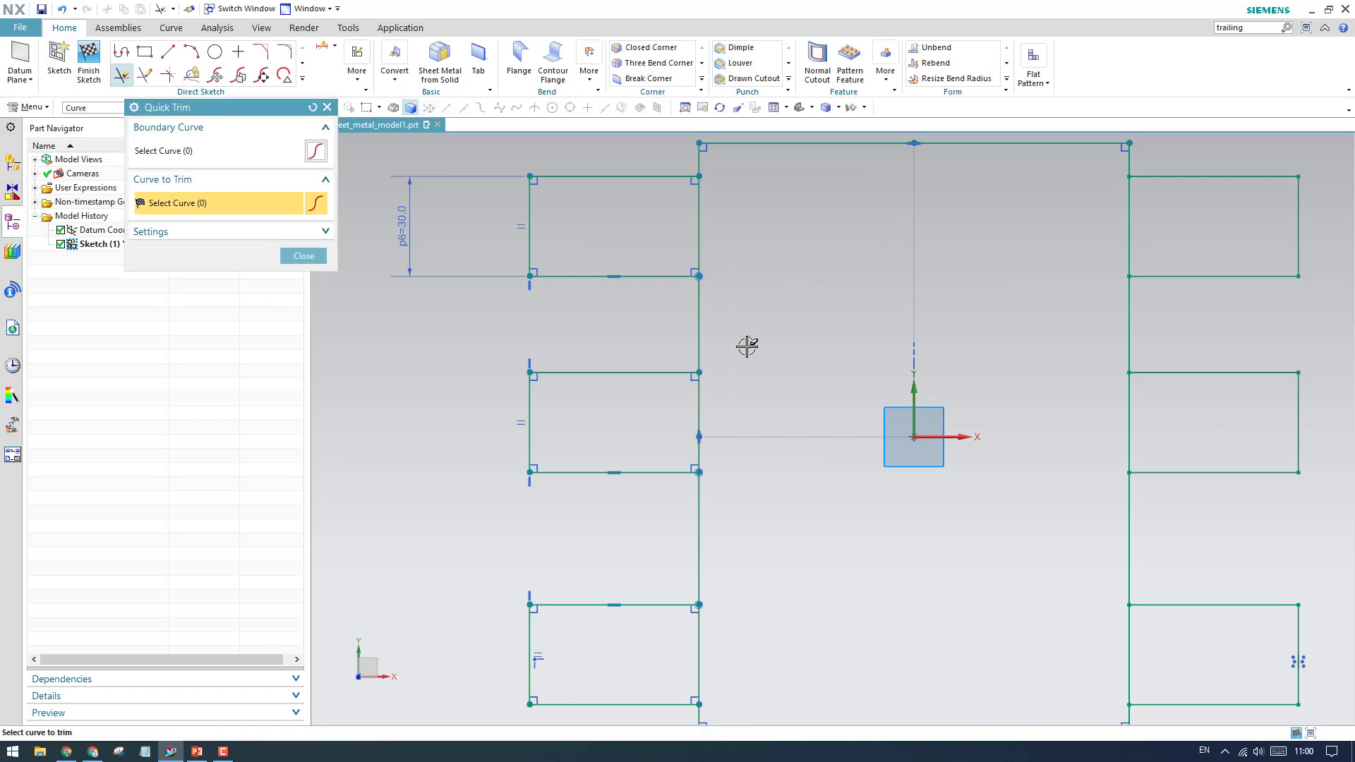
pyautogui.click(699, 215)
pyautogui.click(697, 413)
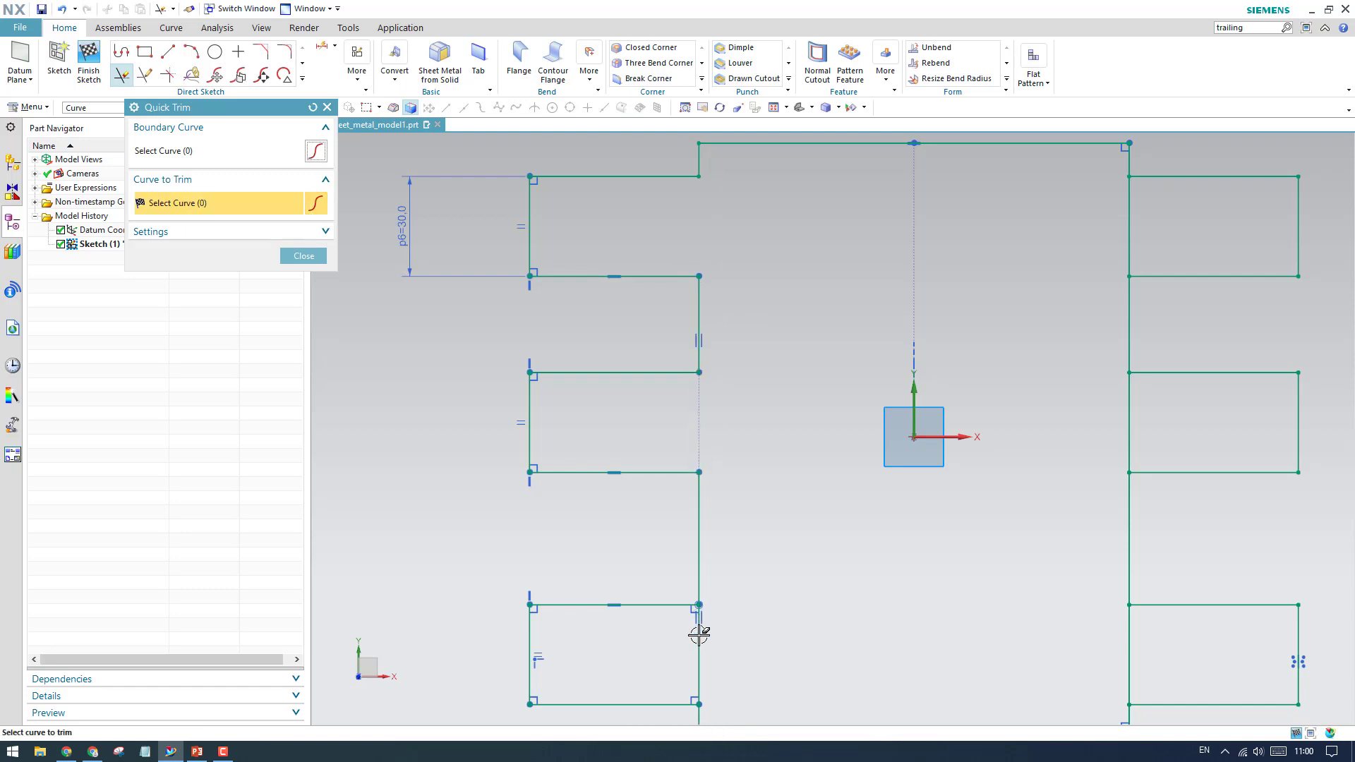
pyautogui.click(697, 662)
# Trim the large rectangle's right edge inside the three mirrored rectangles to leave a single continuous outline
pyautogui.click(1128, 651)
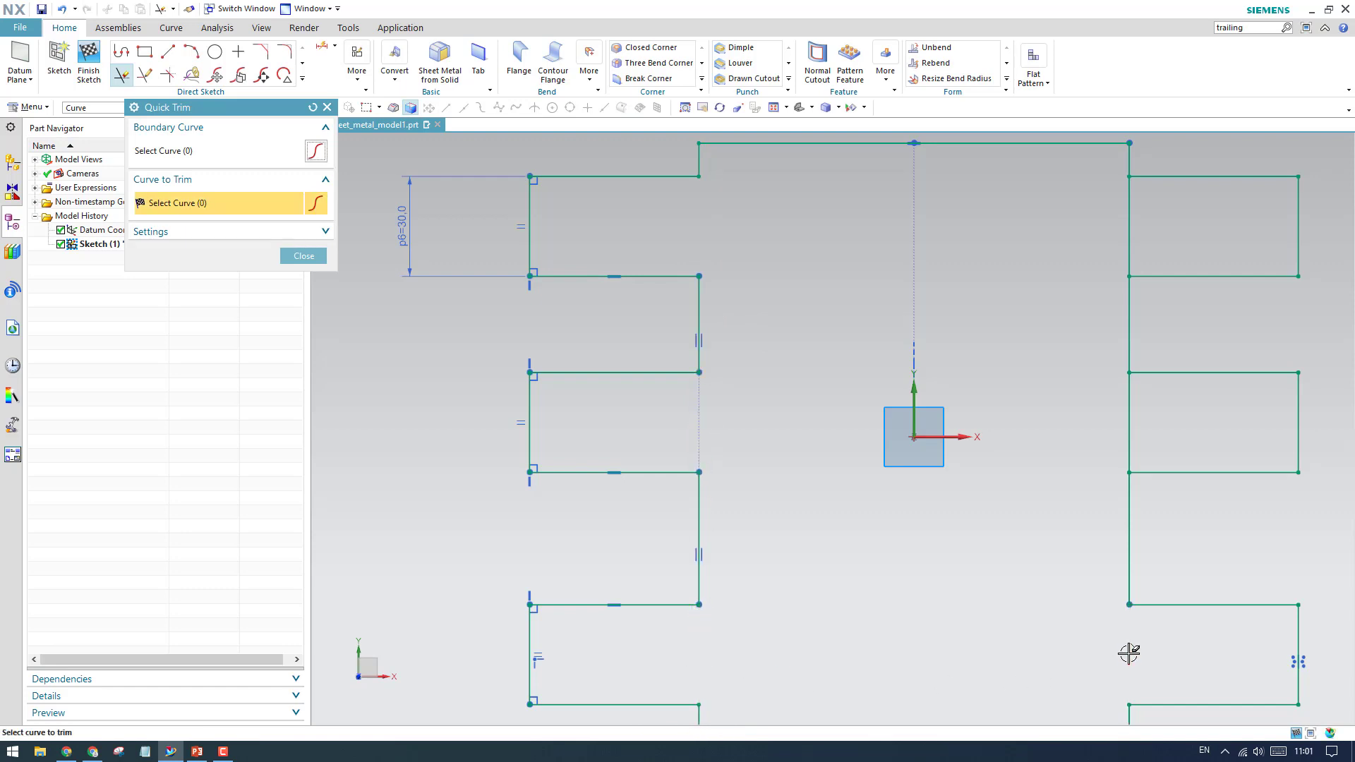
pyautogui.click(1129, 418)
pyautogui.scroll(-3, 1107, 303)
pyautogui.scroll(5, 1101, 324)
pyautogui.click(1100, 381)
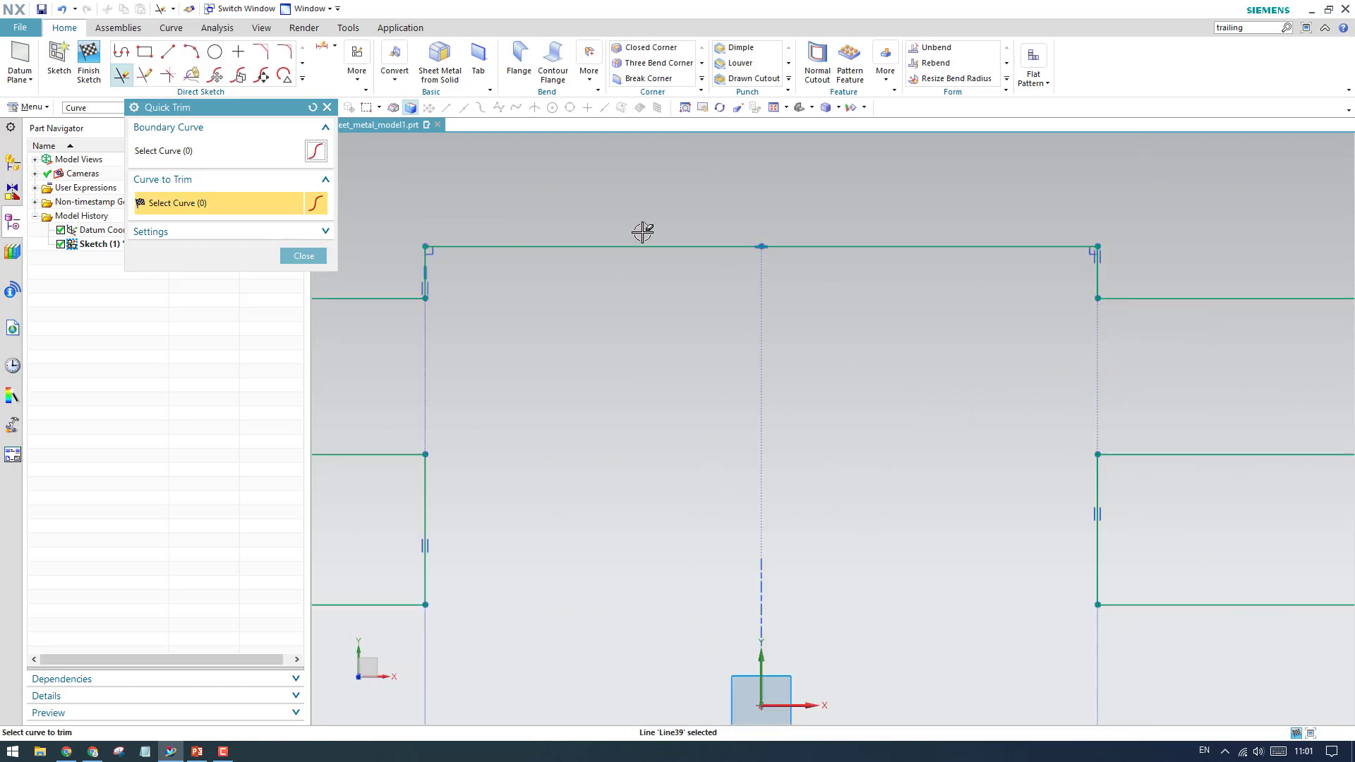
pyautogui.scroll(-1, 850, 283)
pyautogui.click(303, 255)
pyautogui.scroll(-3, 845, 305)
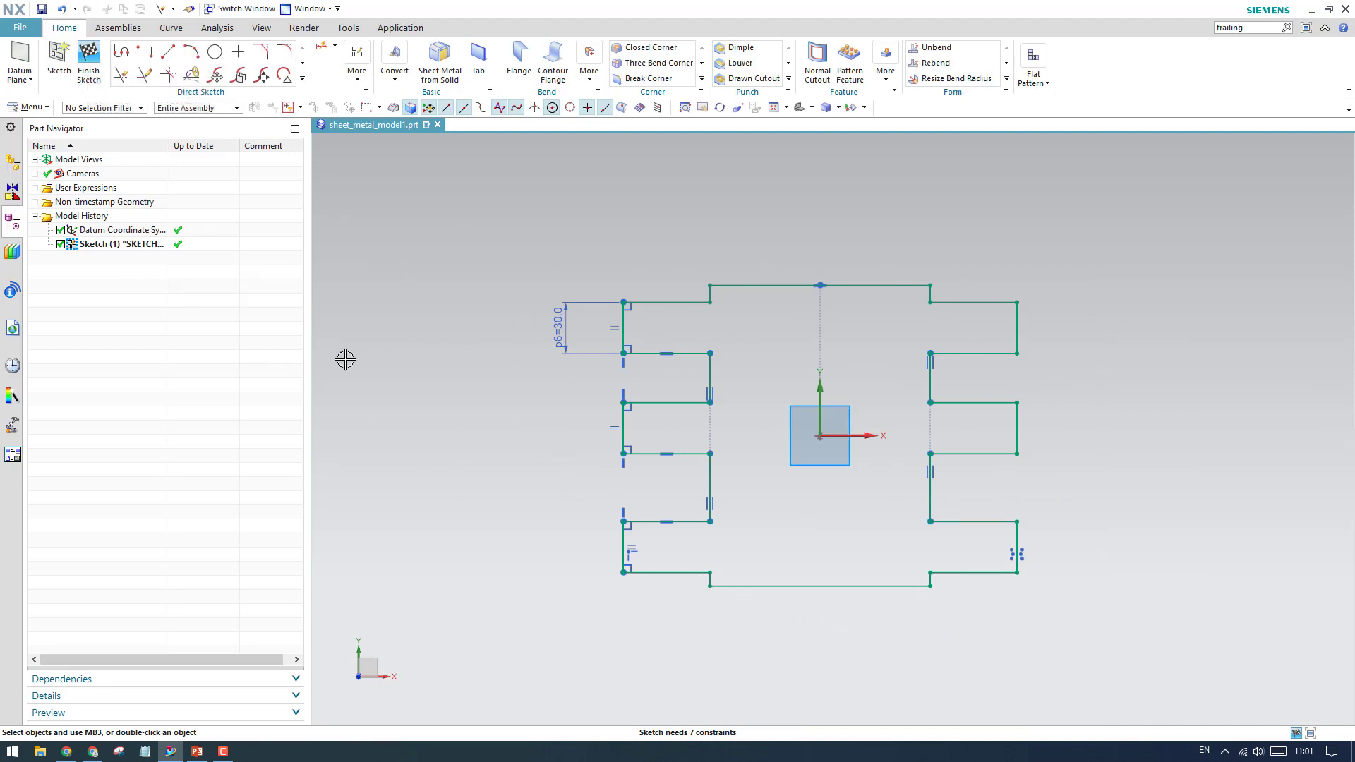
# Finish the sketch and create a 3 mm thick base Tab from the whole outline
pyautogui.click(92, 78)
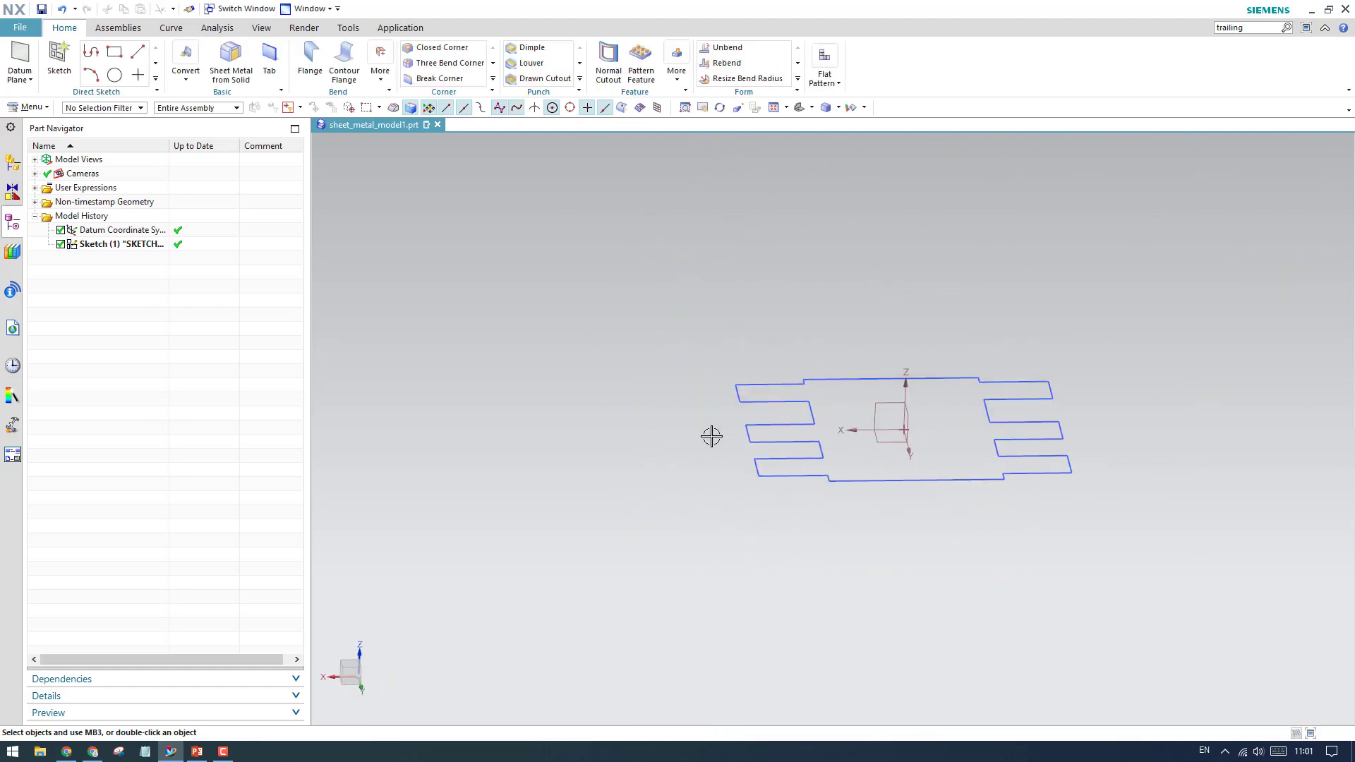
pyautogui.click(269, 63)
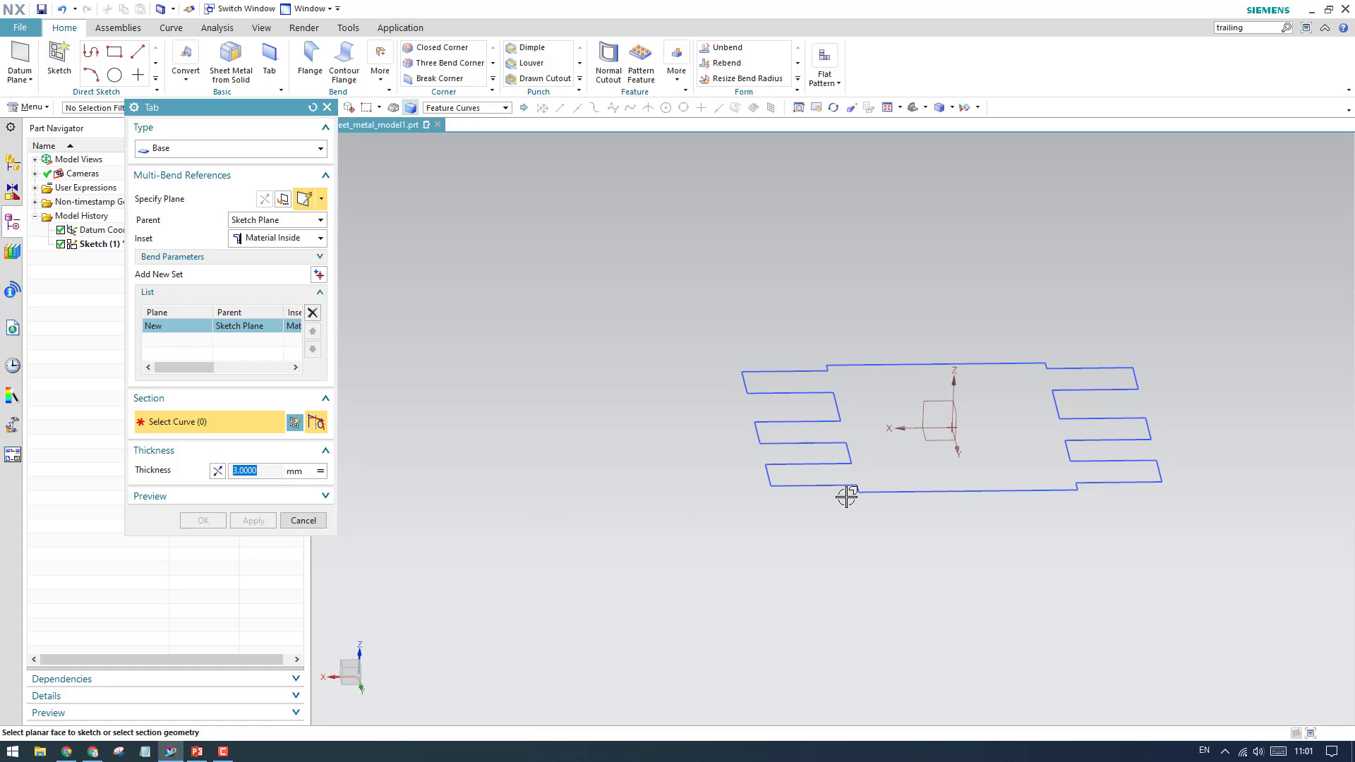
pyautogui.click(884, 503)
pyautogui.click(202, 520)
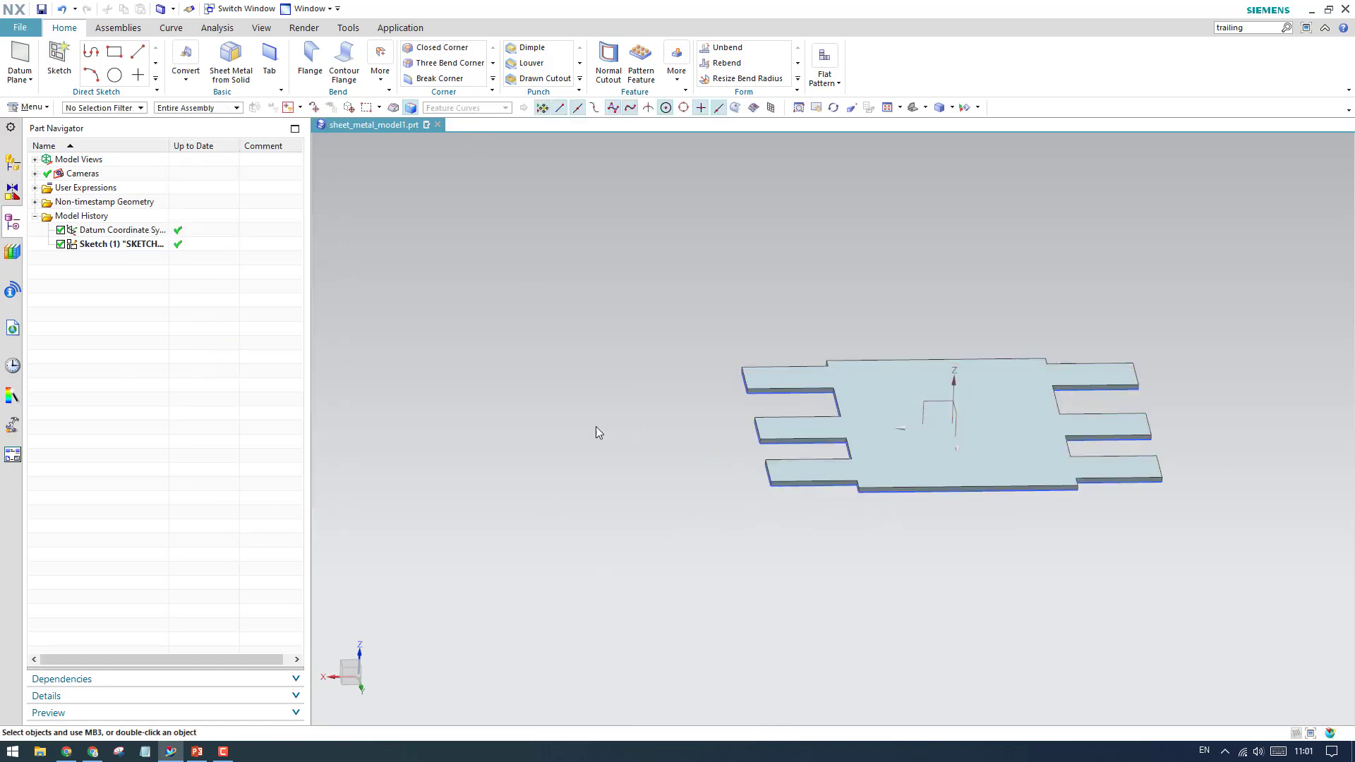
# Start a full-width 90° Flange on the outer edge of the rear tongue on the +X side, with Inside length reference
pyautogui.moveTo(735, 463); pyautogui.dragTo(675, 415, button='middle')
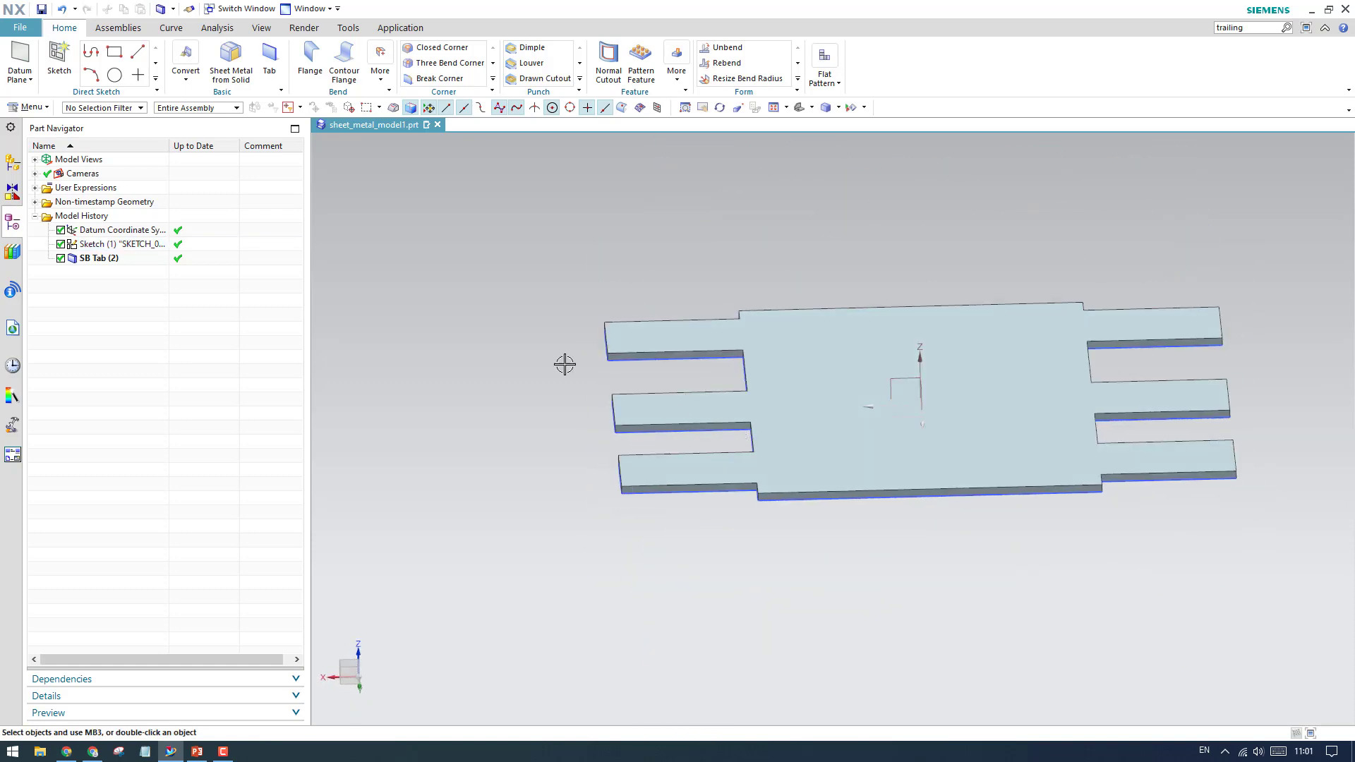
pyautogui.click(311, 65)
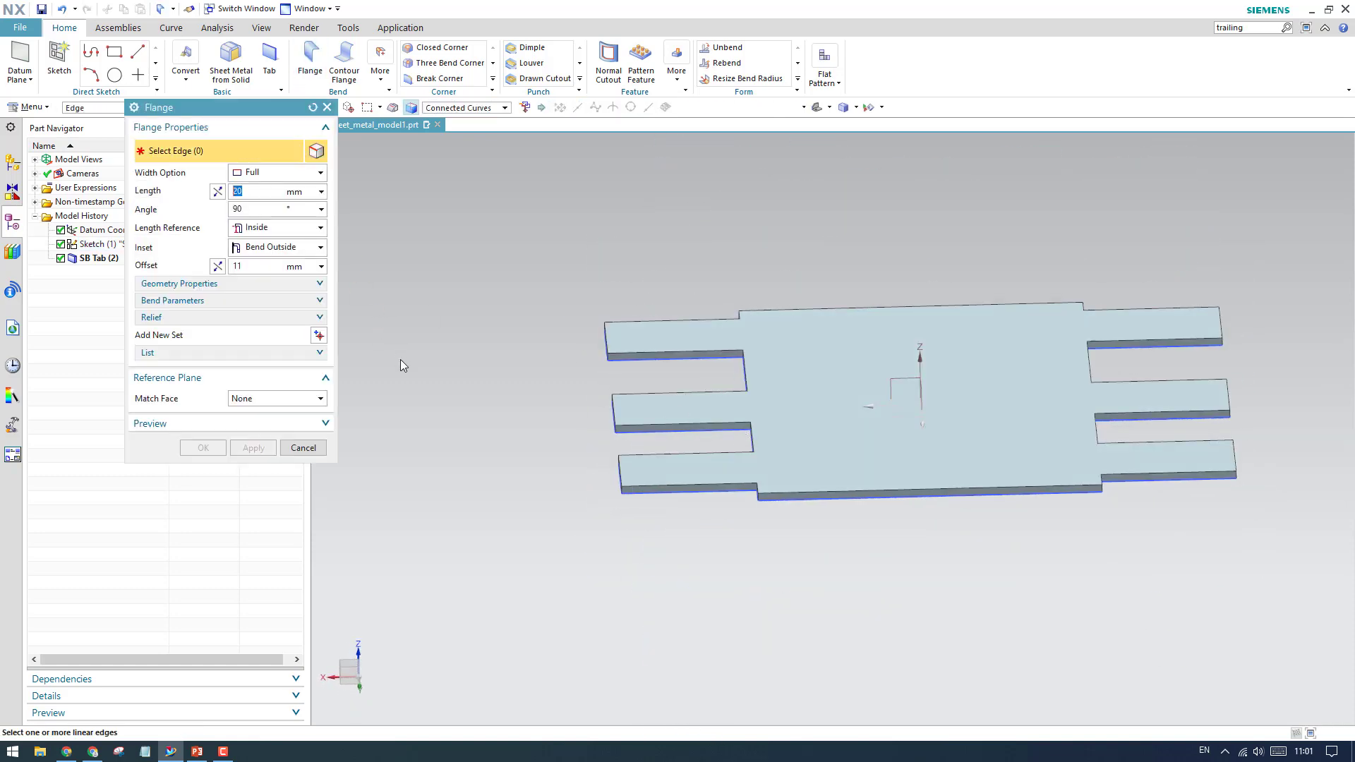
pyautogui.click(288, 227)
pyautogui.click(283, 244)
pyautogui.scroll(5, 564, 330)
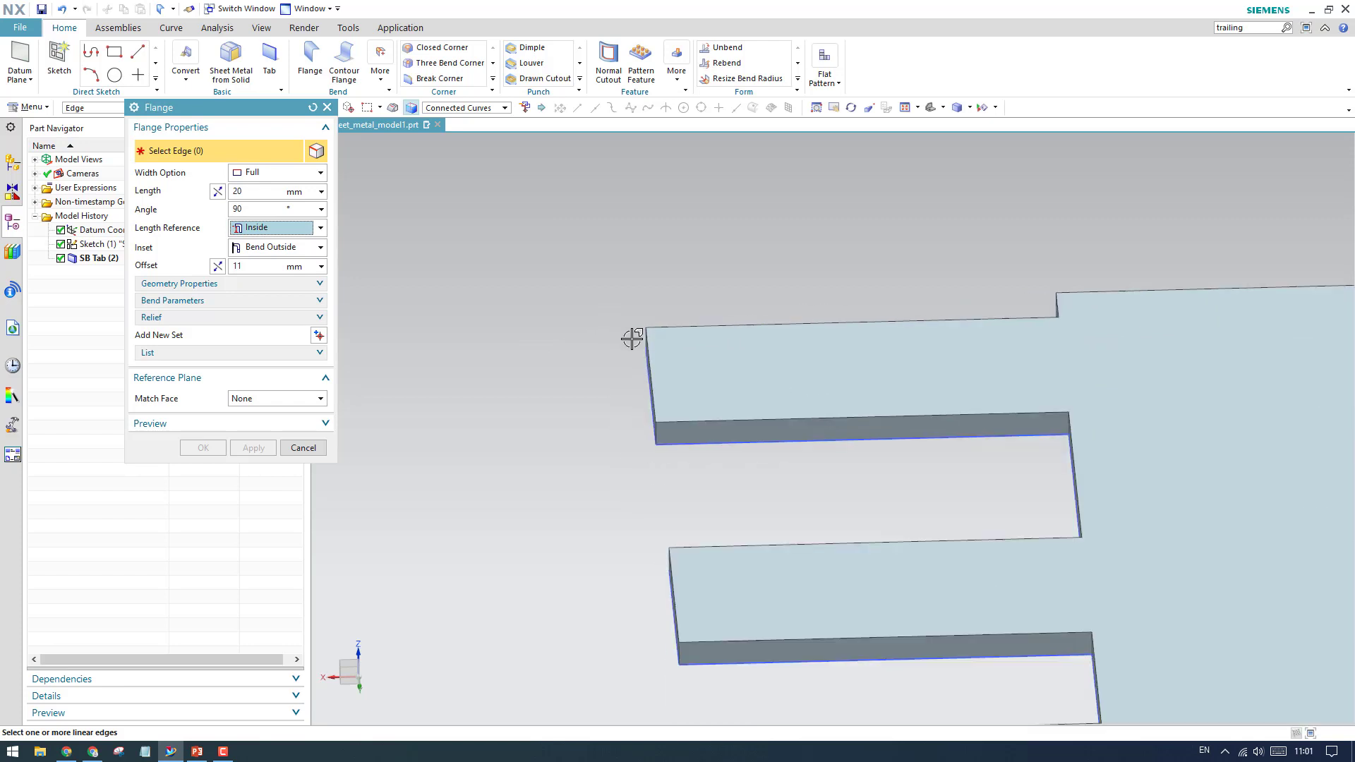
pyautogui.click(650, 357)
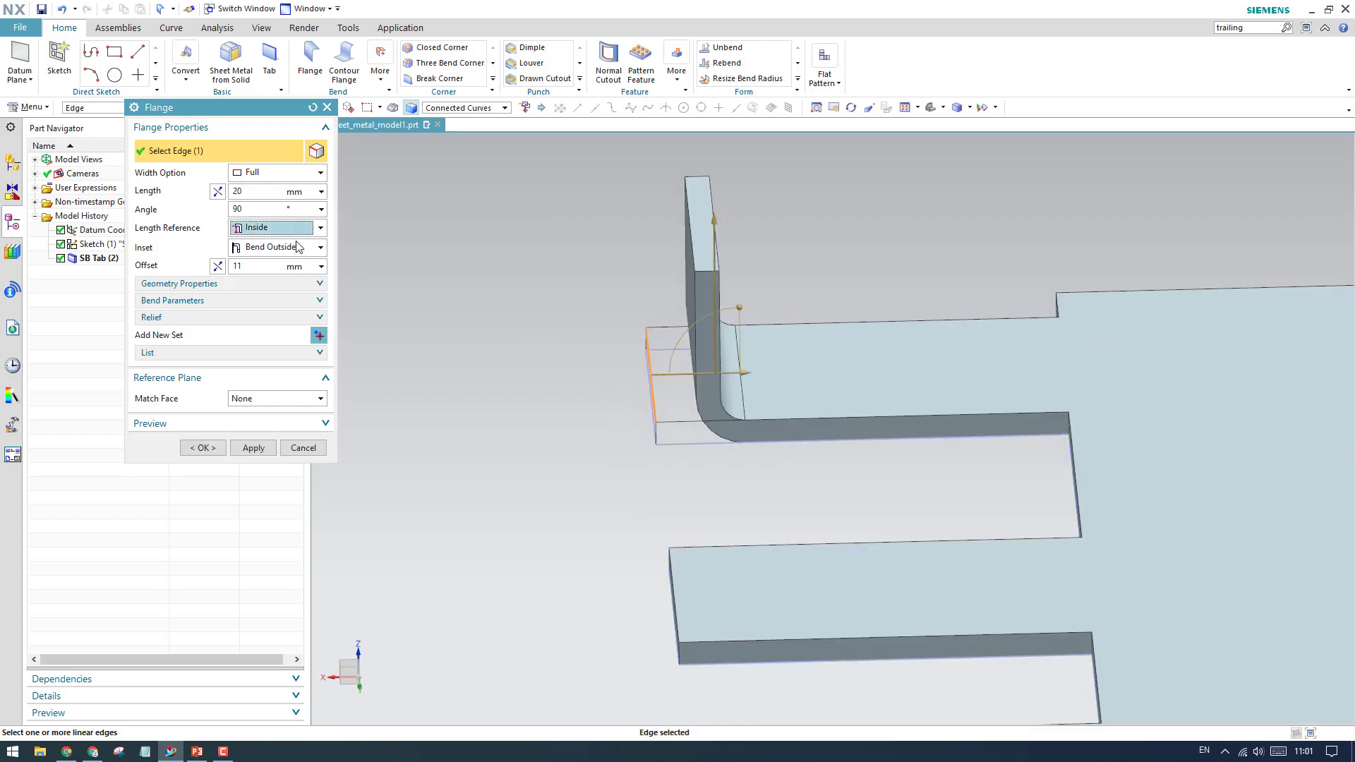
# Try a 50 mm length for the rear tongue's flange
pyautogui.click(258, 197)
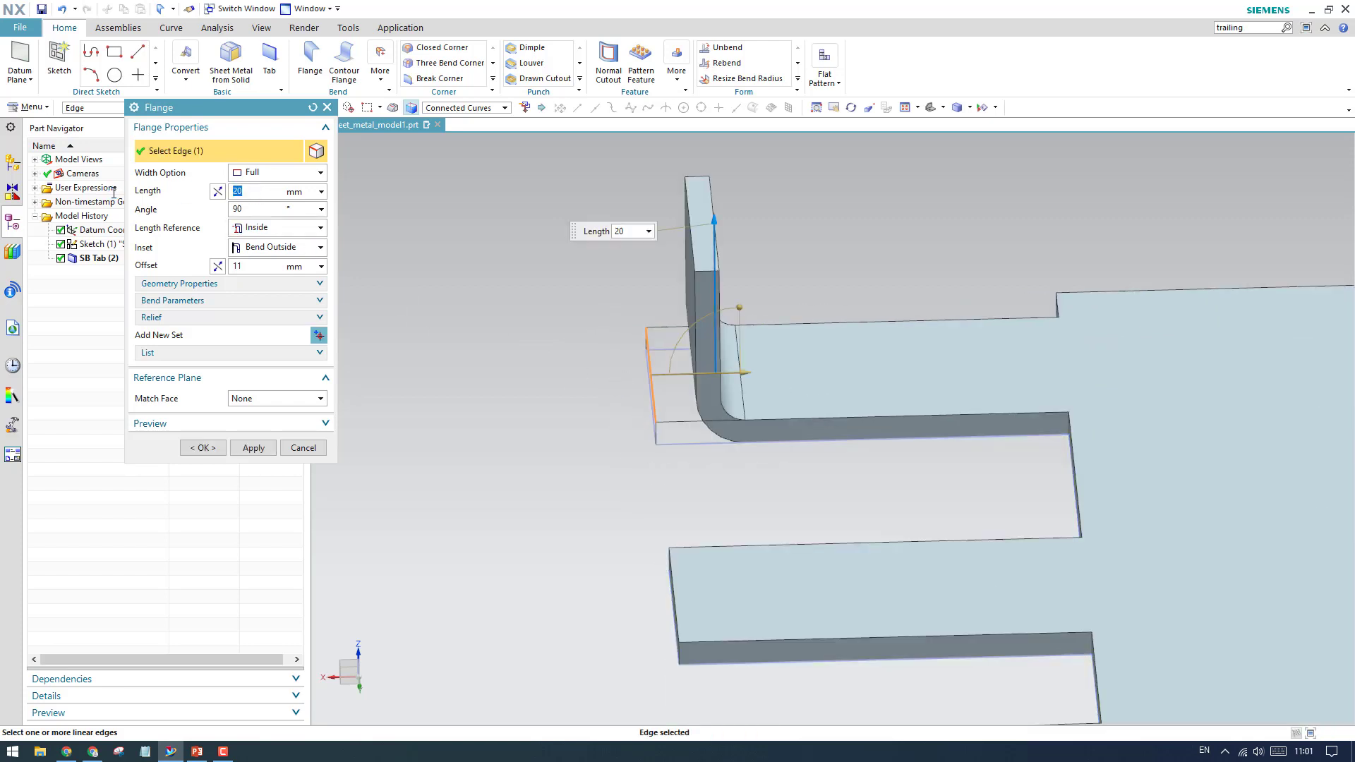
pyautogui.press('Return')
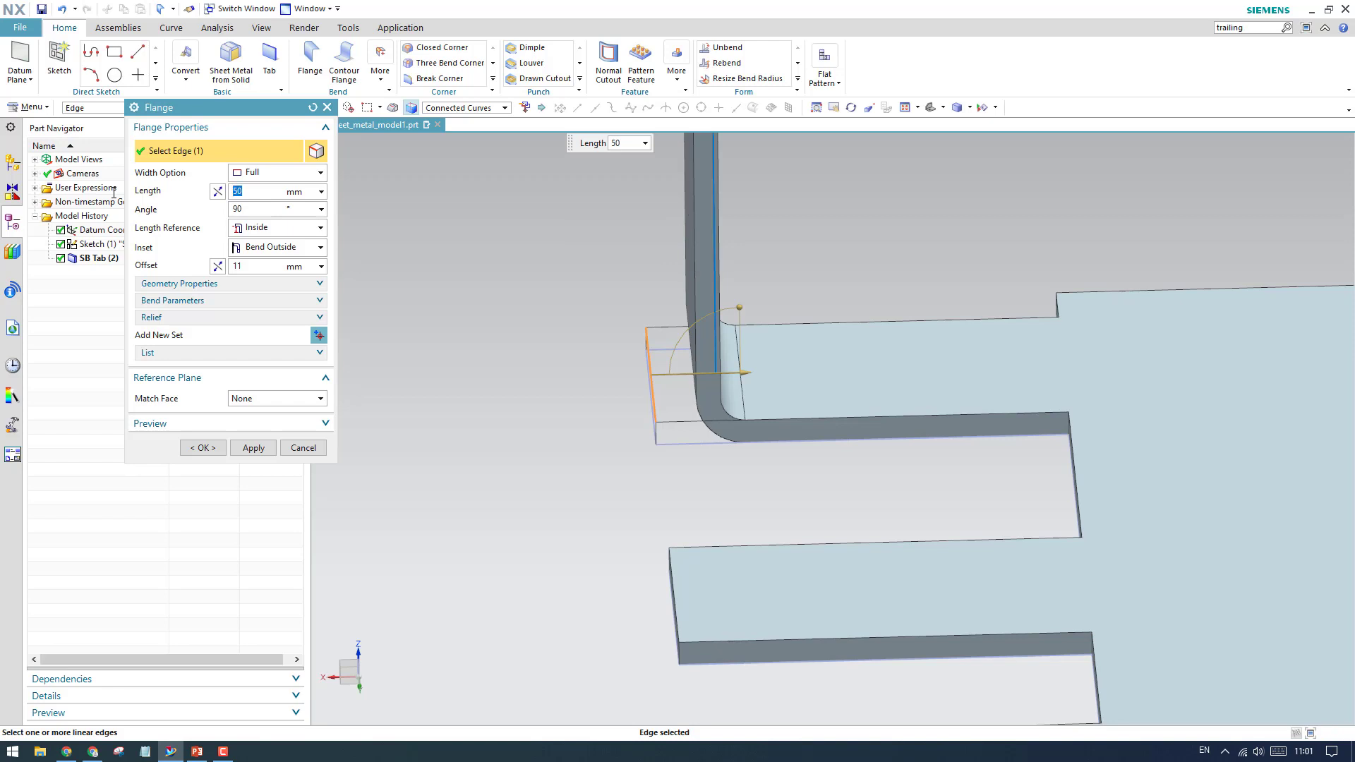
pyautogui.scroll(-4, 741, 367)
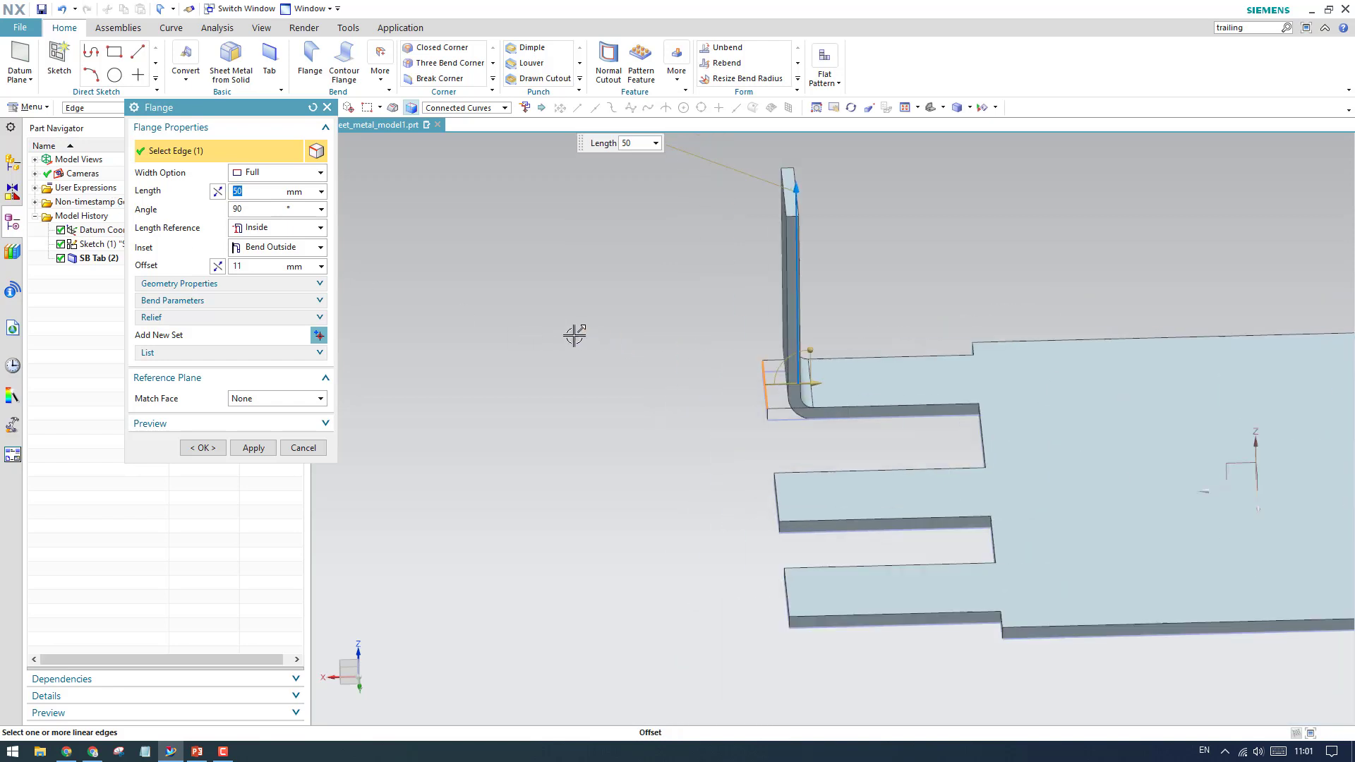
# Set the rear tongue's flange length to 20 mm and create the flange
pyautogui.write('20')
pyautogui.press('Return')
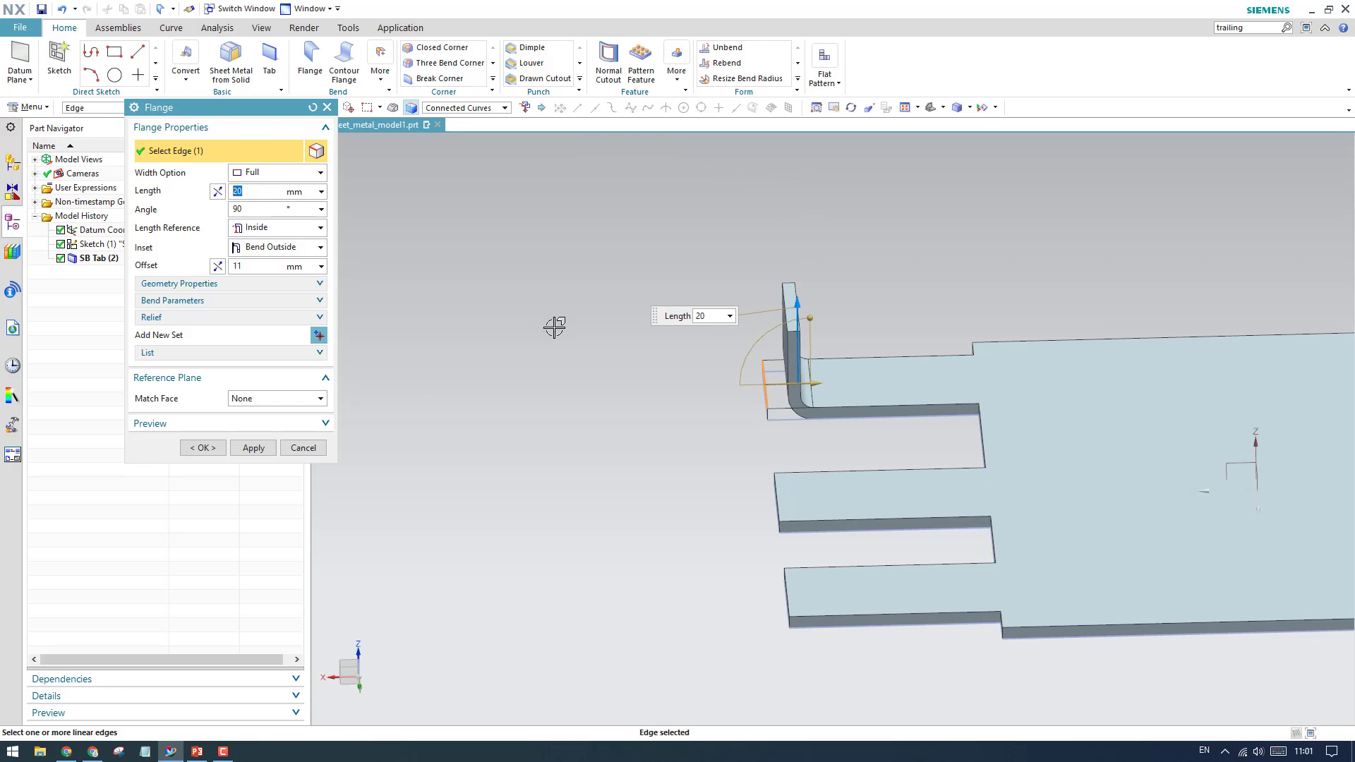
pyautogui.click(254, 449)
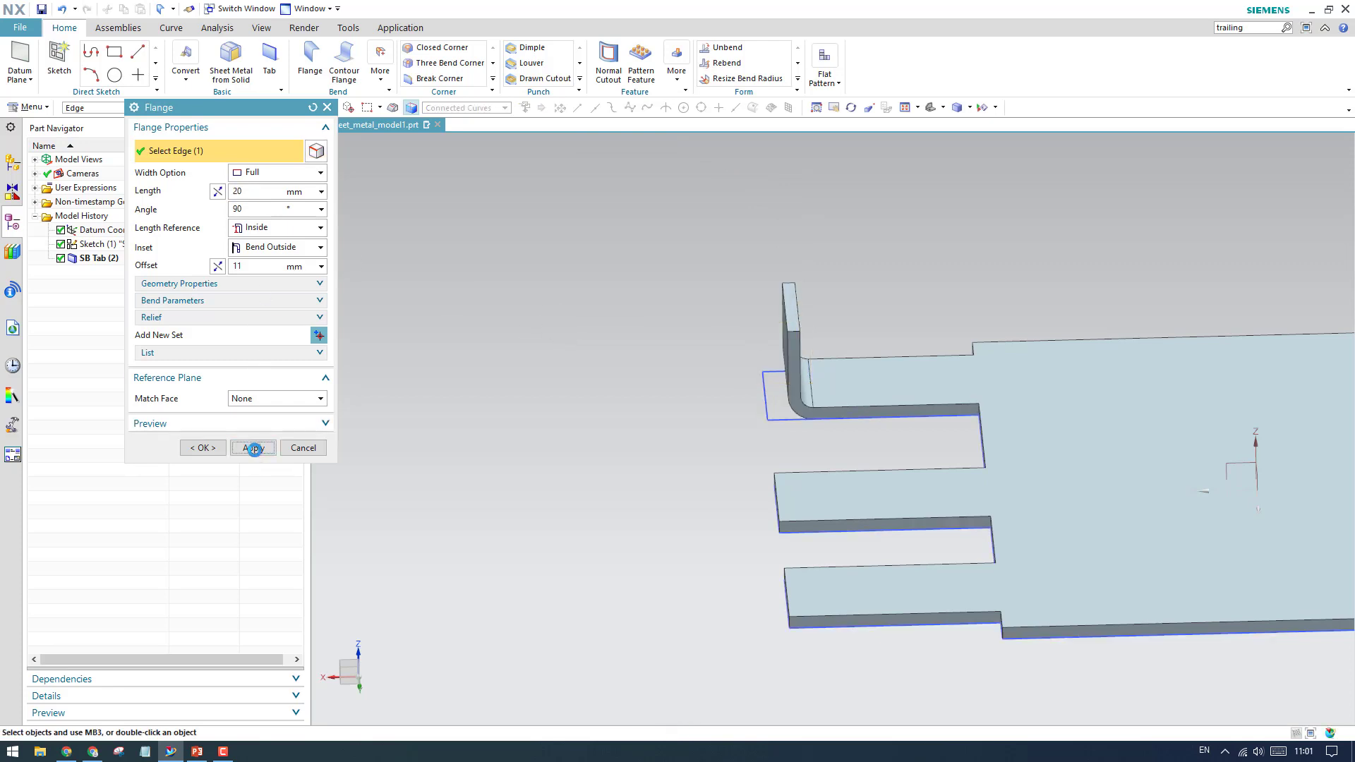
# Add a 20 mm flange to the middle tongue's outer edge on the +X side, with Outside length reference
pyautogui.scroll(2, 773, 466)
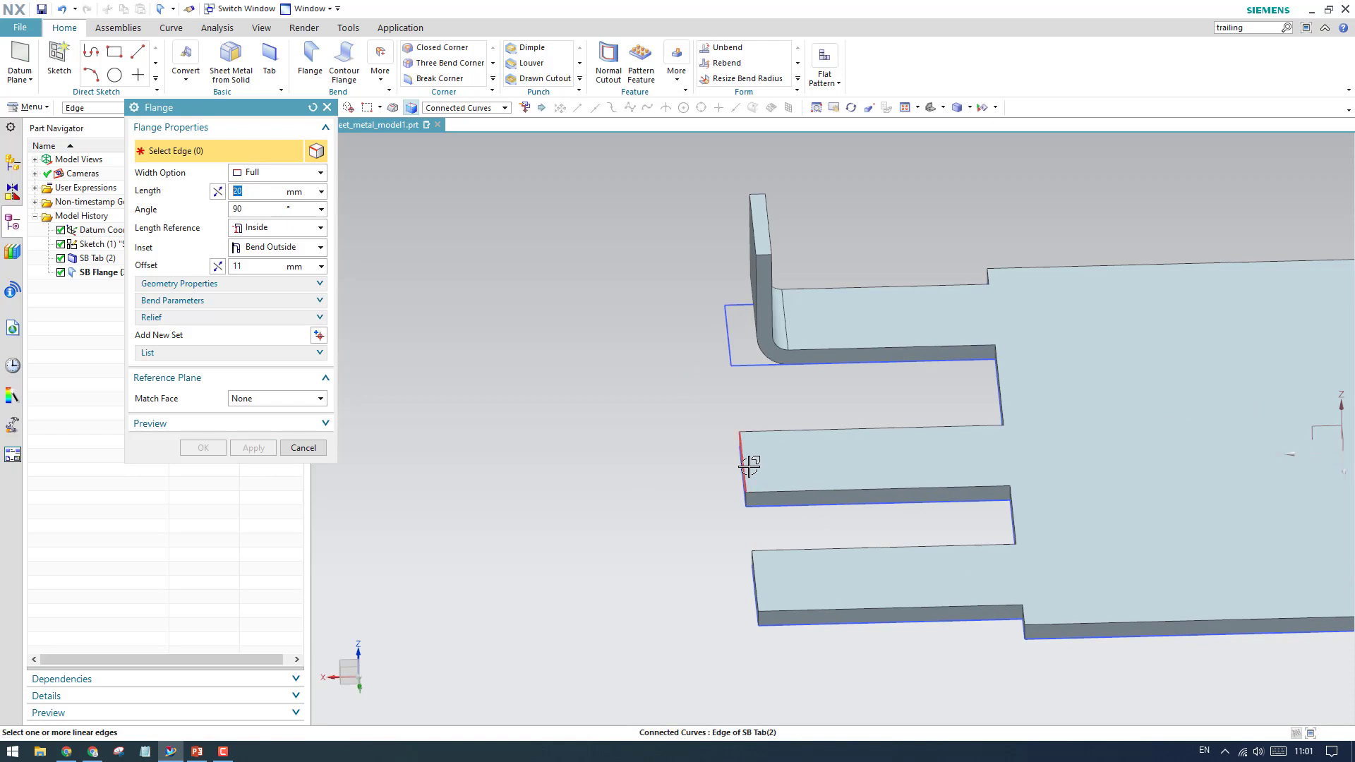
pyautogui.click(750, 466)
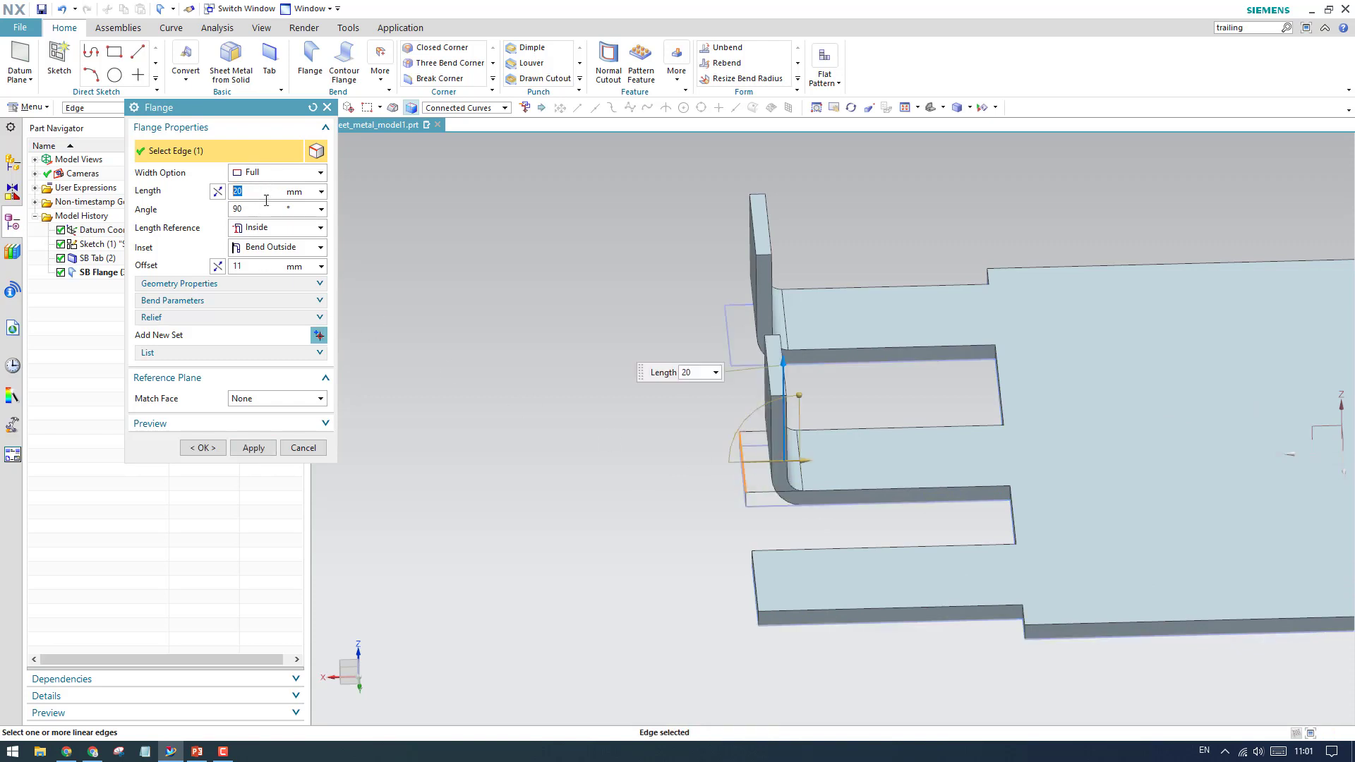
pyautogui.click(265, 228)
pyautogui.click(262, 260)
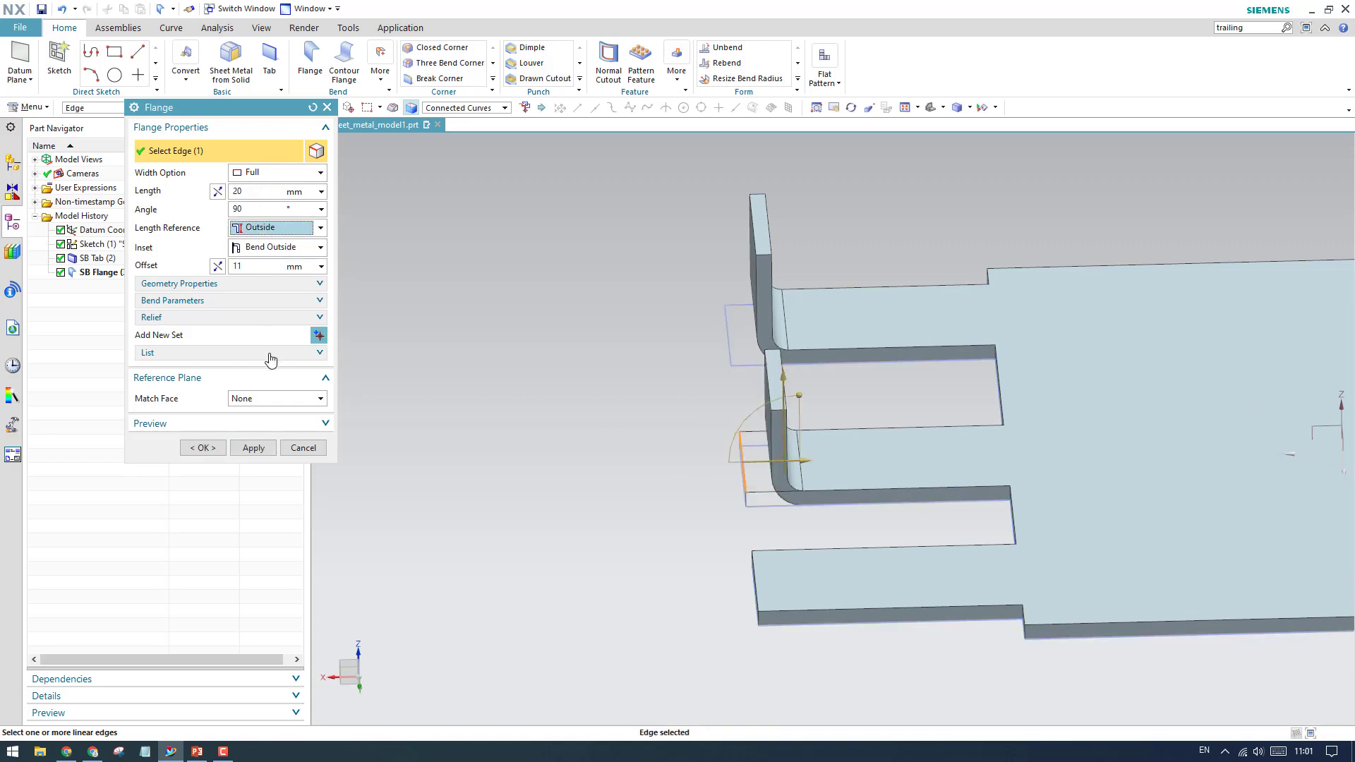
pyautogui.click(246, 448)
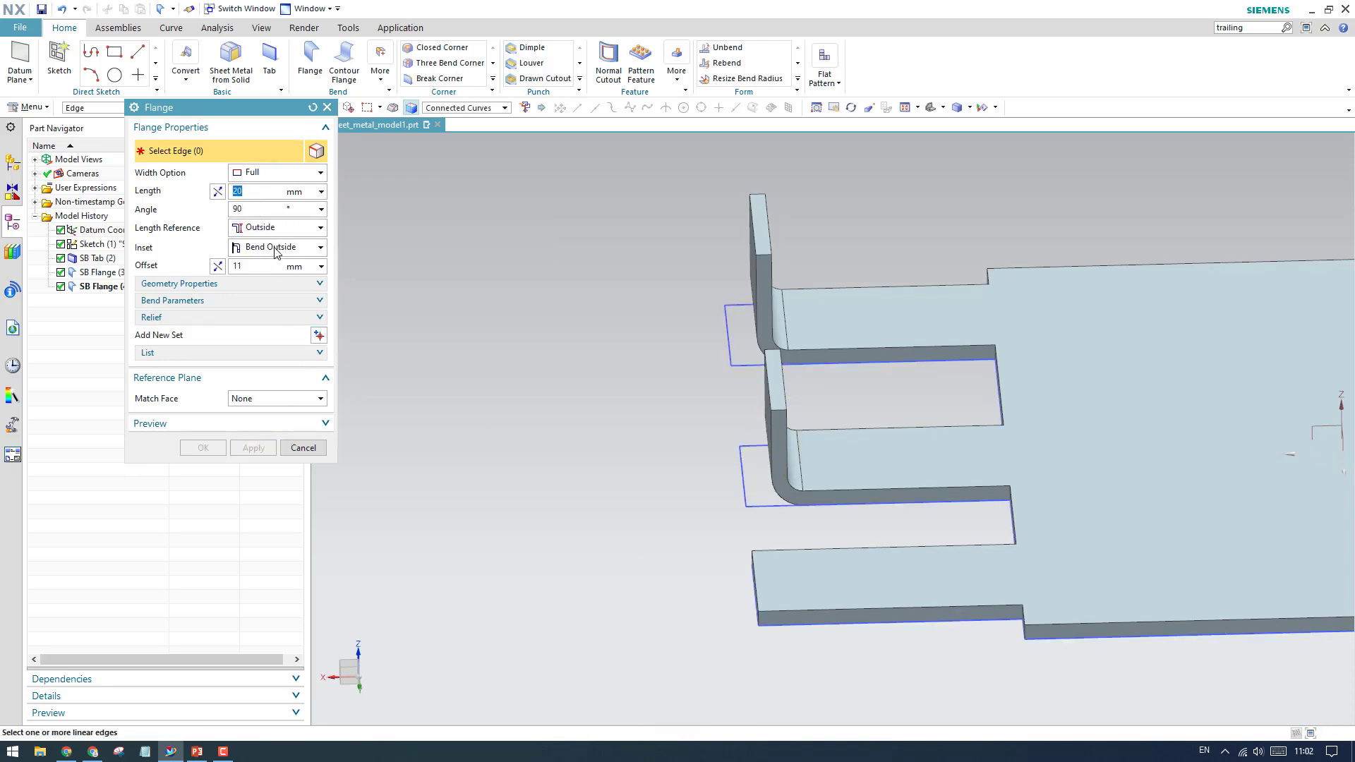
# Add a 20 mm flange to the front tongue's outer edge on the +X side, with Web length reference
pyautogui.scroll(3, 763, 567)
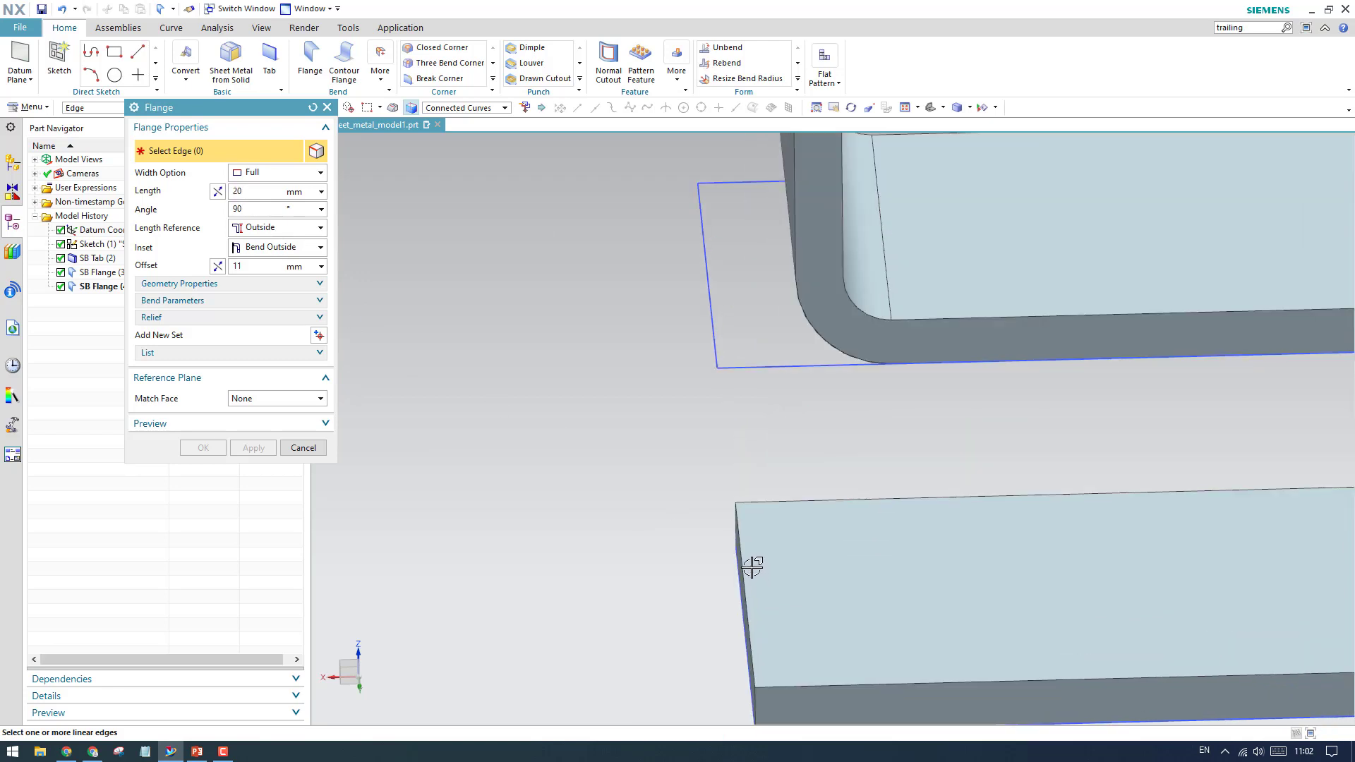
pyautogui.click(746, 560)
pyautogui.scroll(-3, 747, 442)
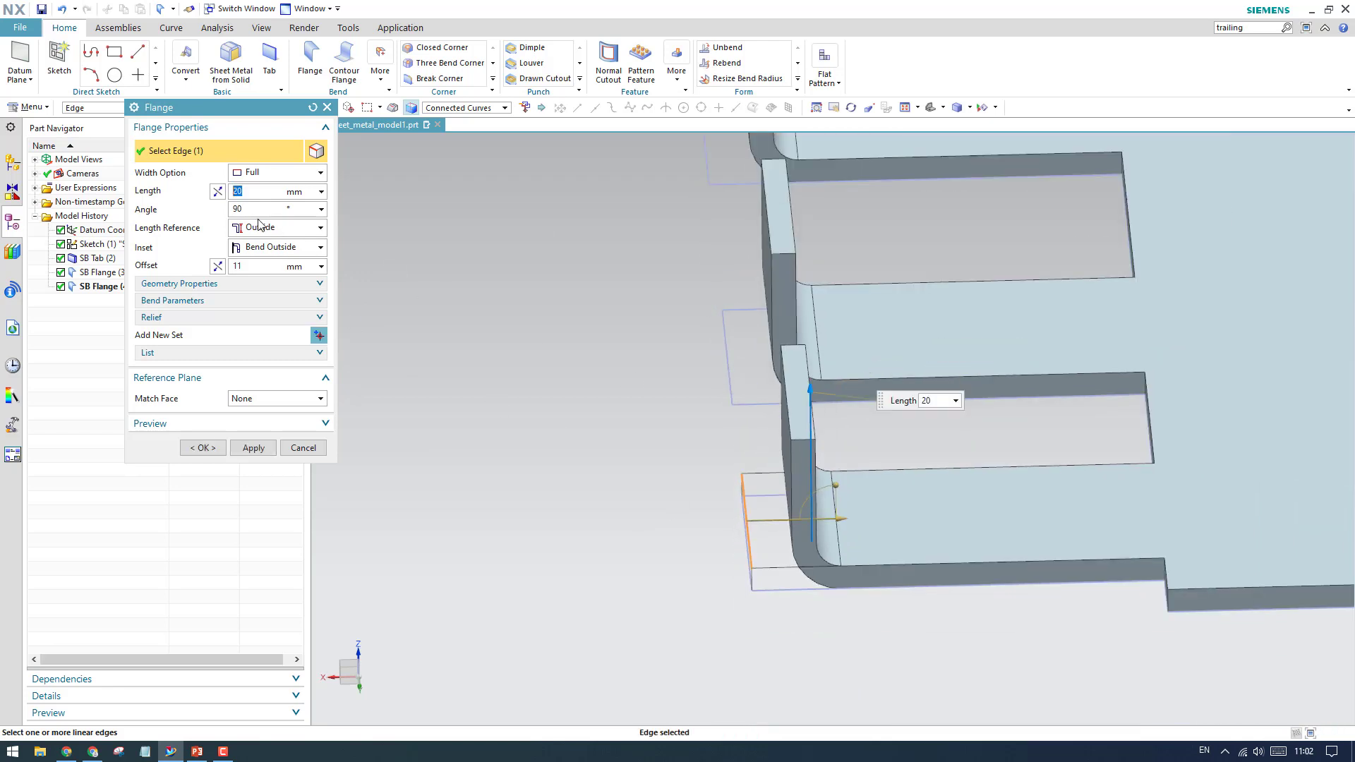
pyautogui.click(269, 230)
pyautogui.click(269, 274)
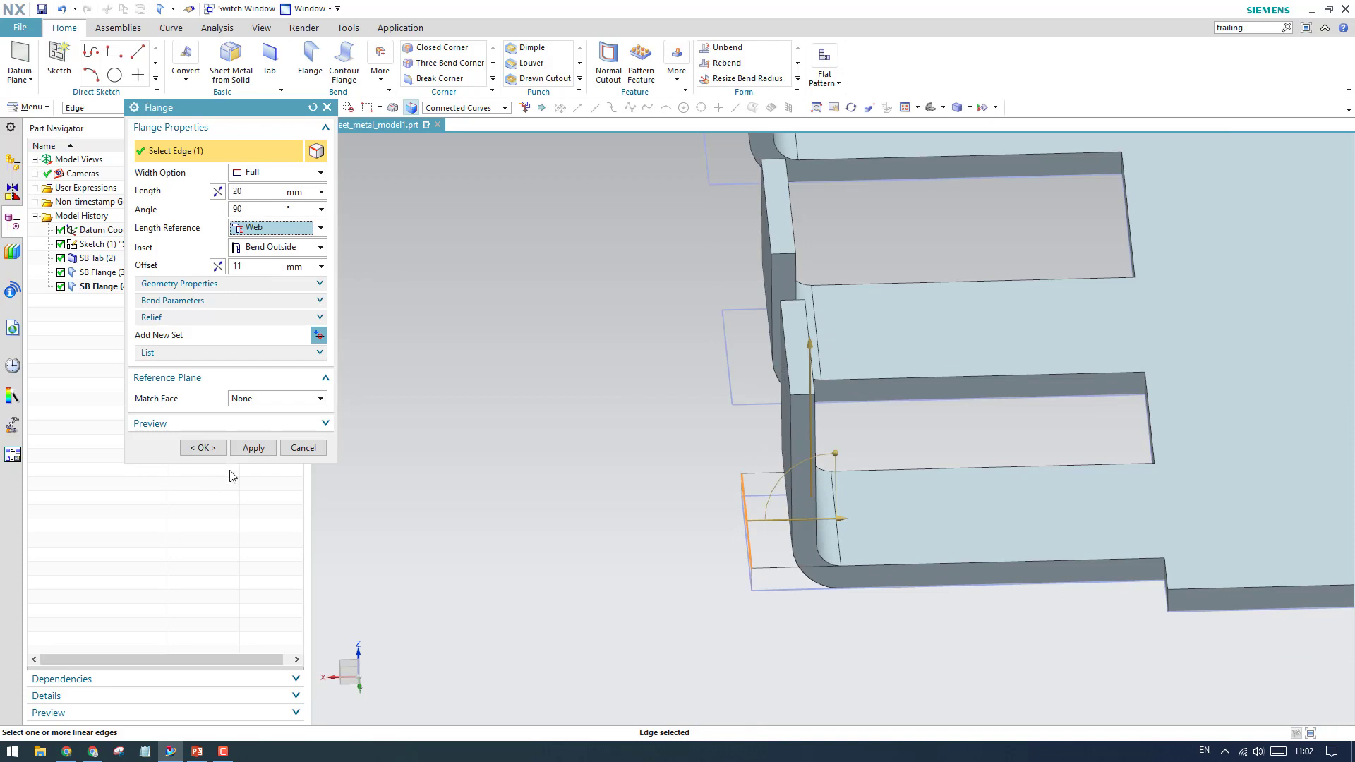
pyautogui.click(203, 448)
# Examine the three flanges from an angle and in a straight-on side view, comparing their heights under the different length references
pyautogui.scroll(-3, 640, 399)
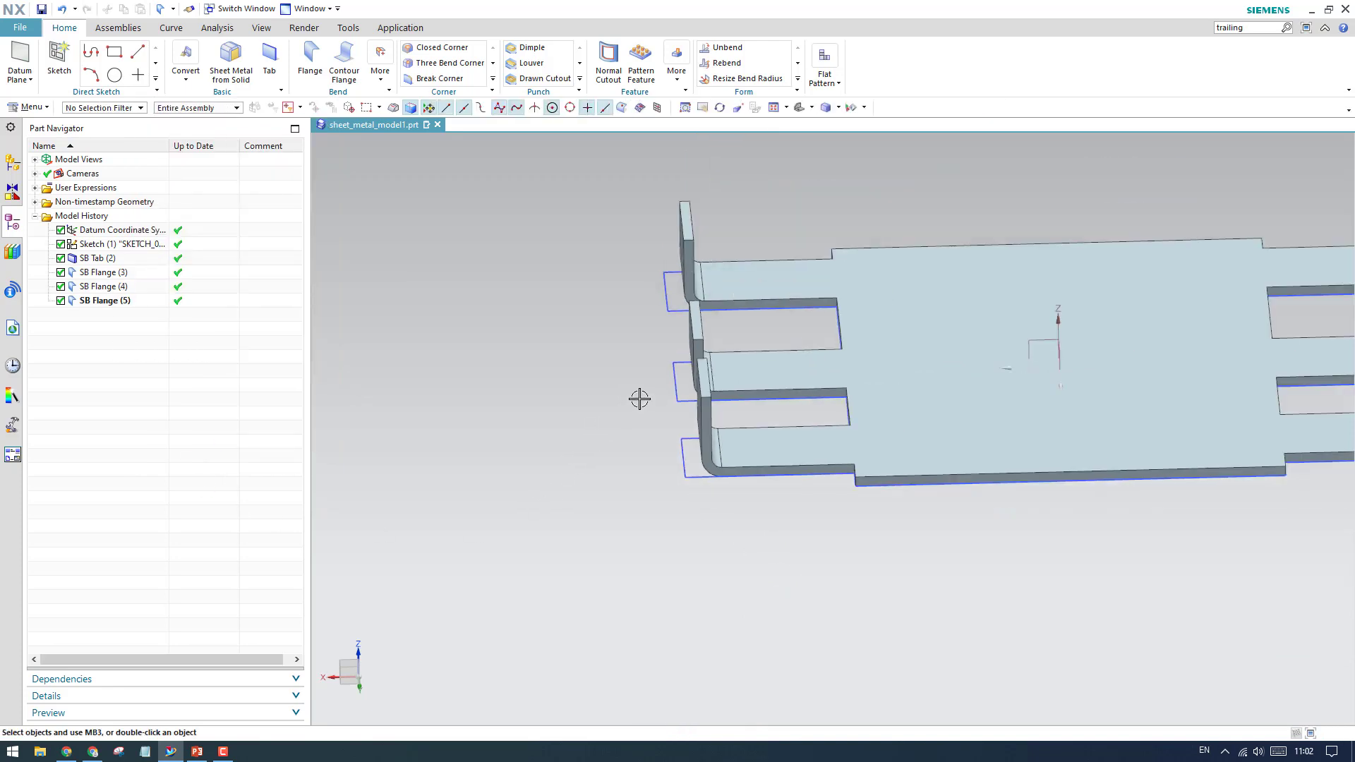
pyautogui.moveTo(641, 401); pyautogui.dragTo(664, 385, button='middle')
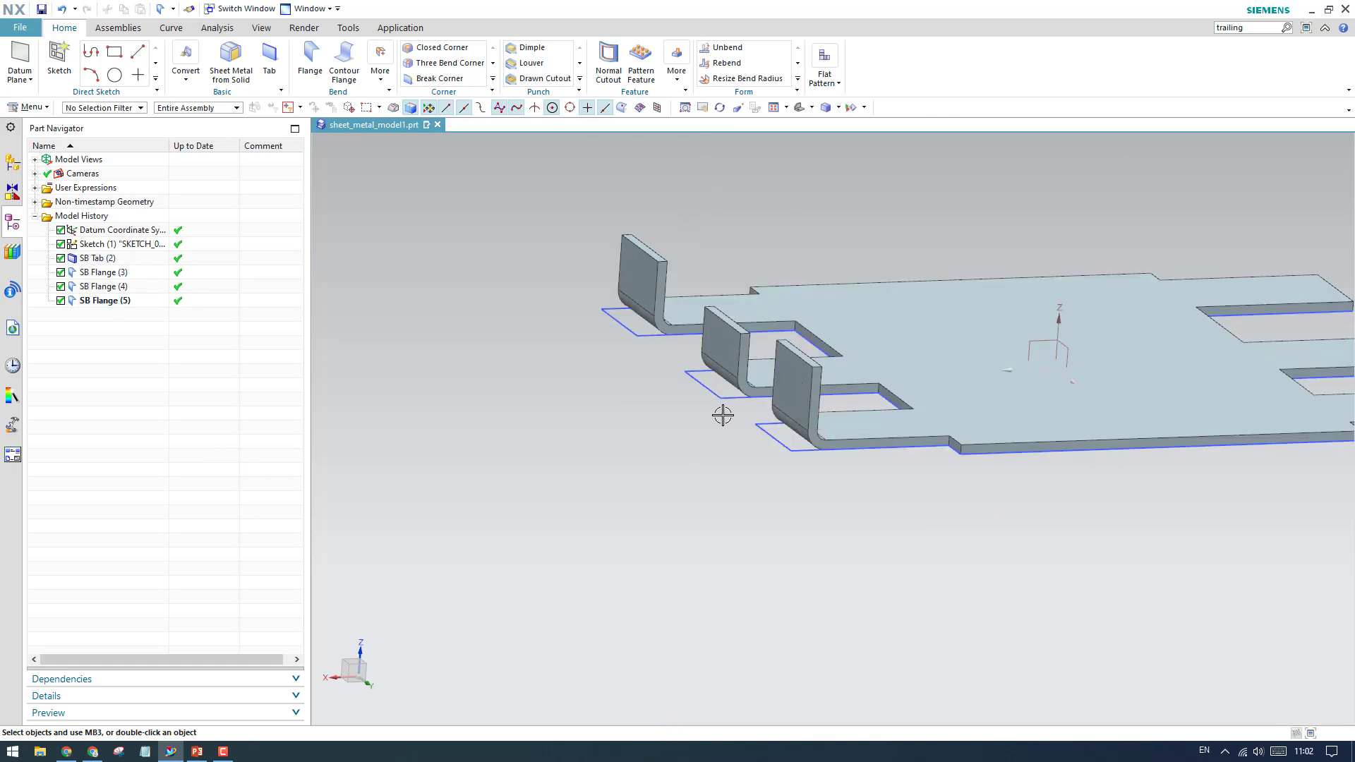
pyautogui.scroll(4, 706, 326)
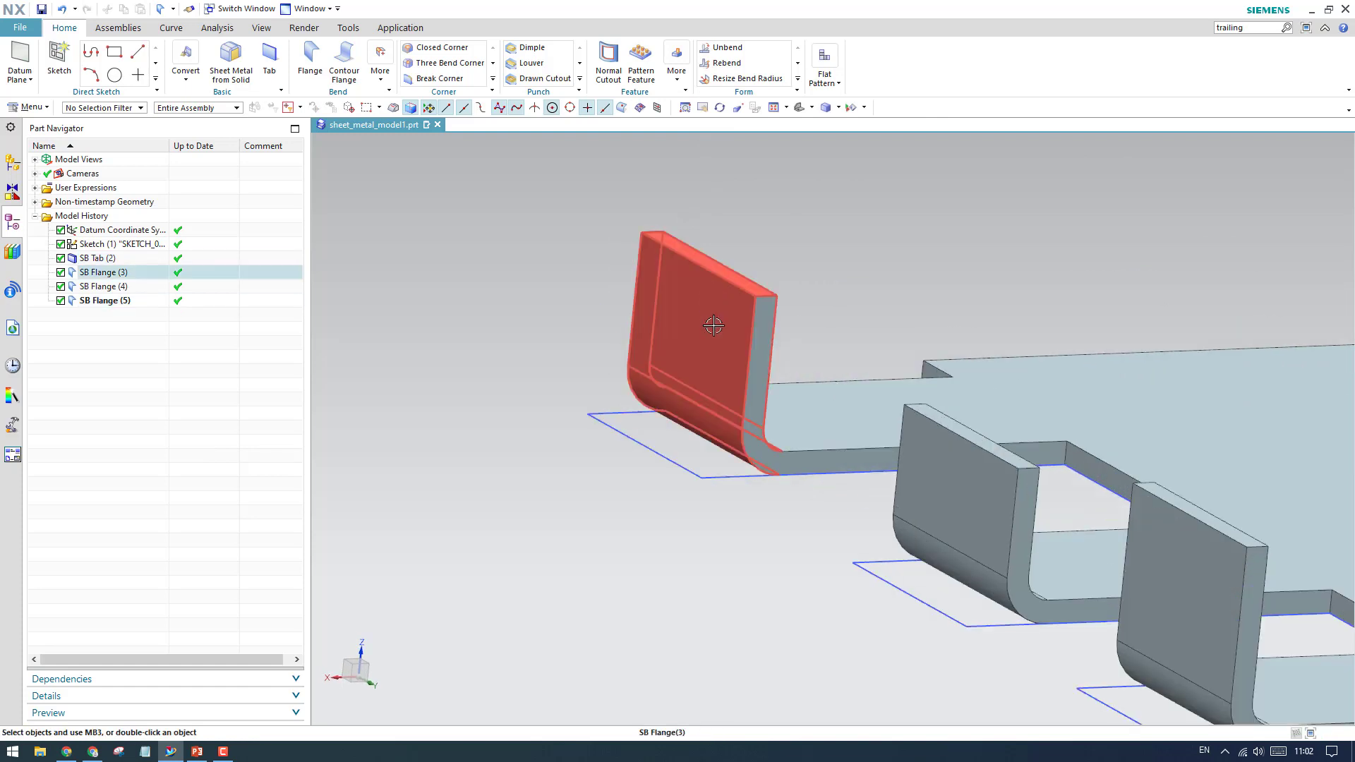
pyautogui.scroll(2, 714, 325)
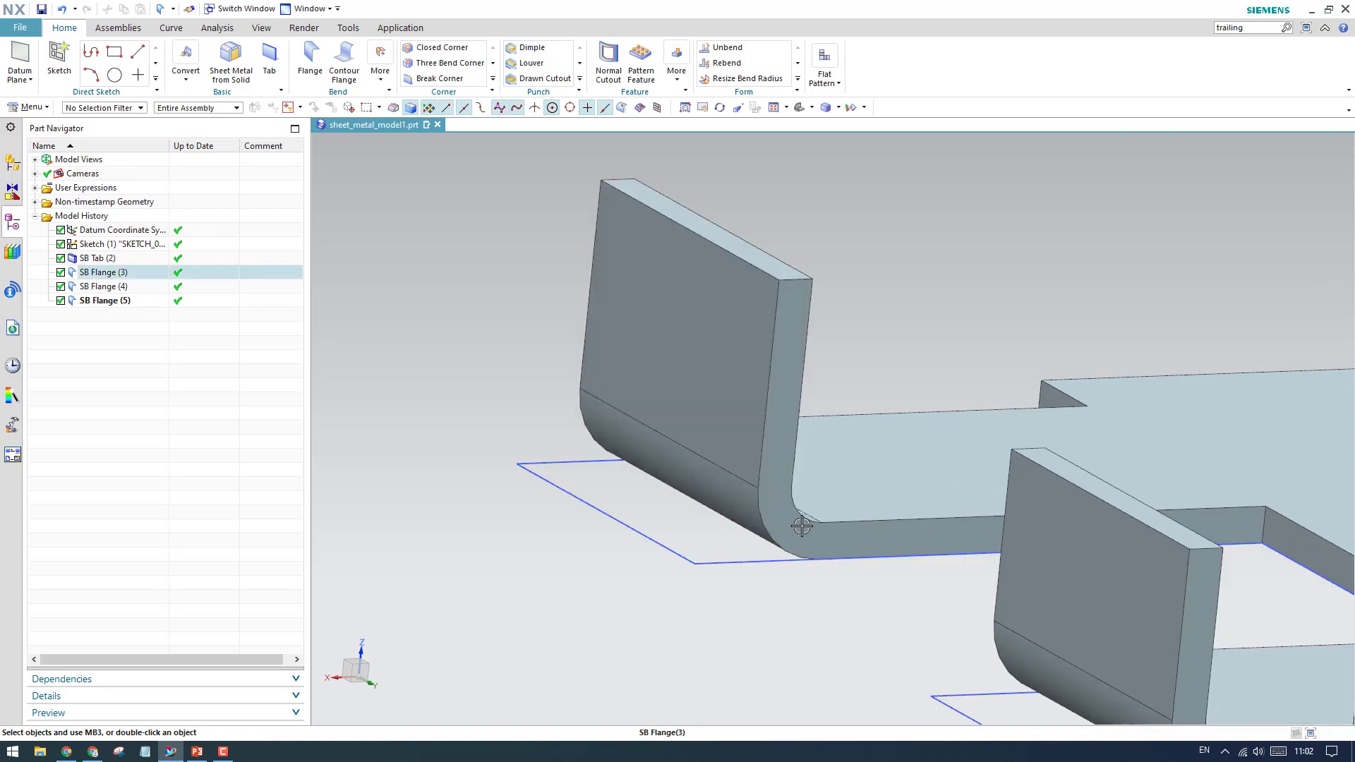
pyautogui.scroll(-8, 787, 499)
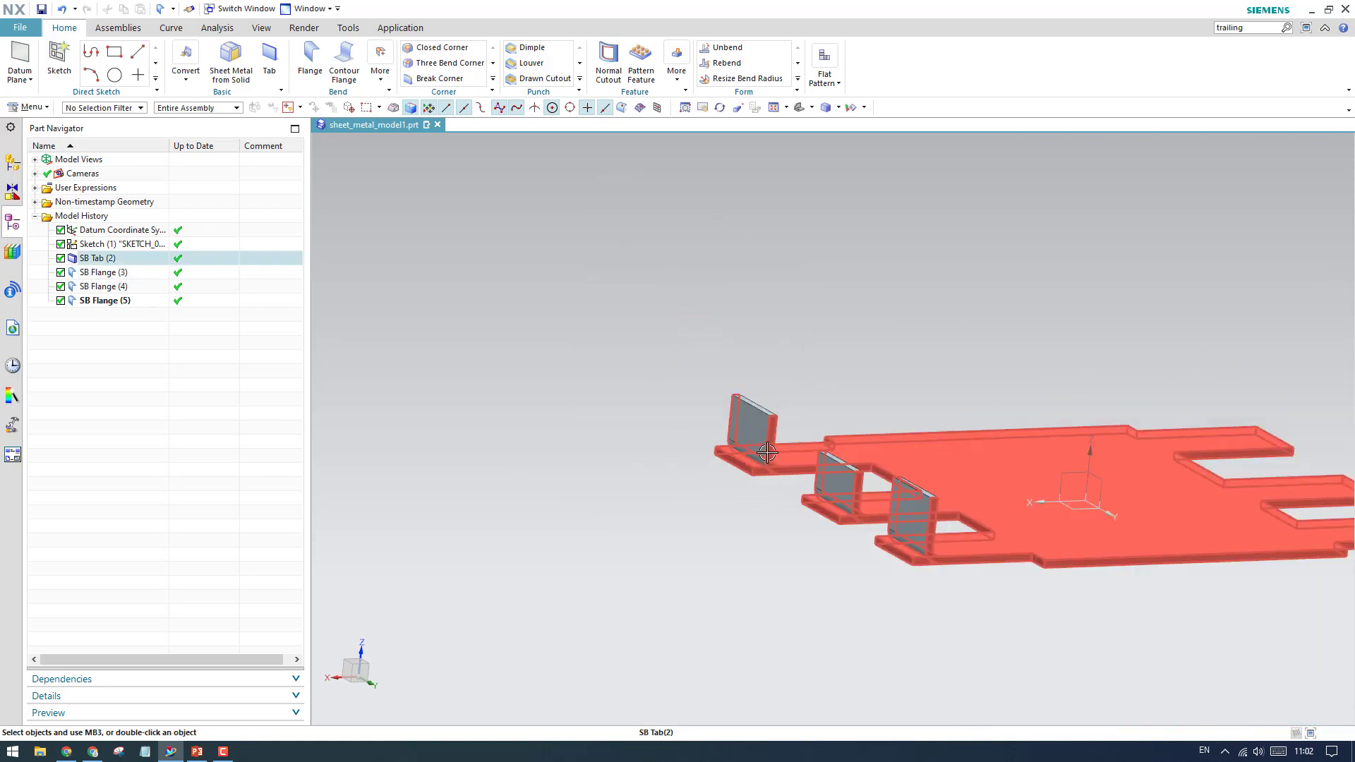
pyautogui.scroll(3, 941, 363)
pyautogui.press('F8')
pyautogui.scroll(4, 1043, 478)
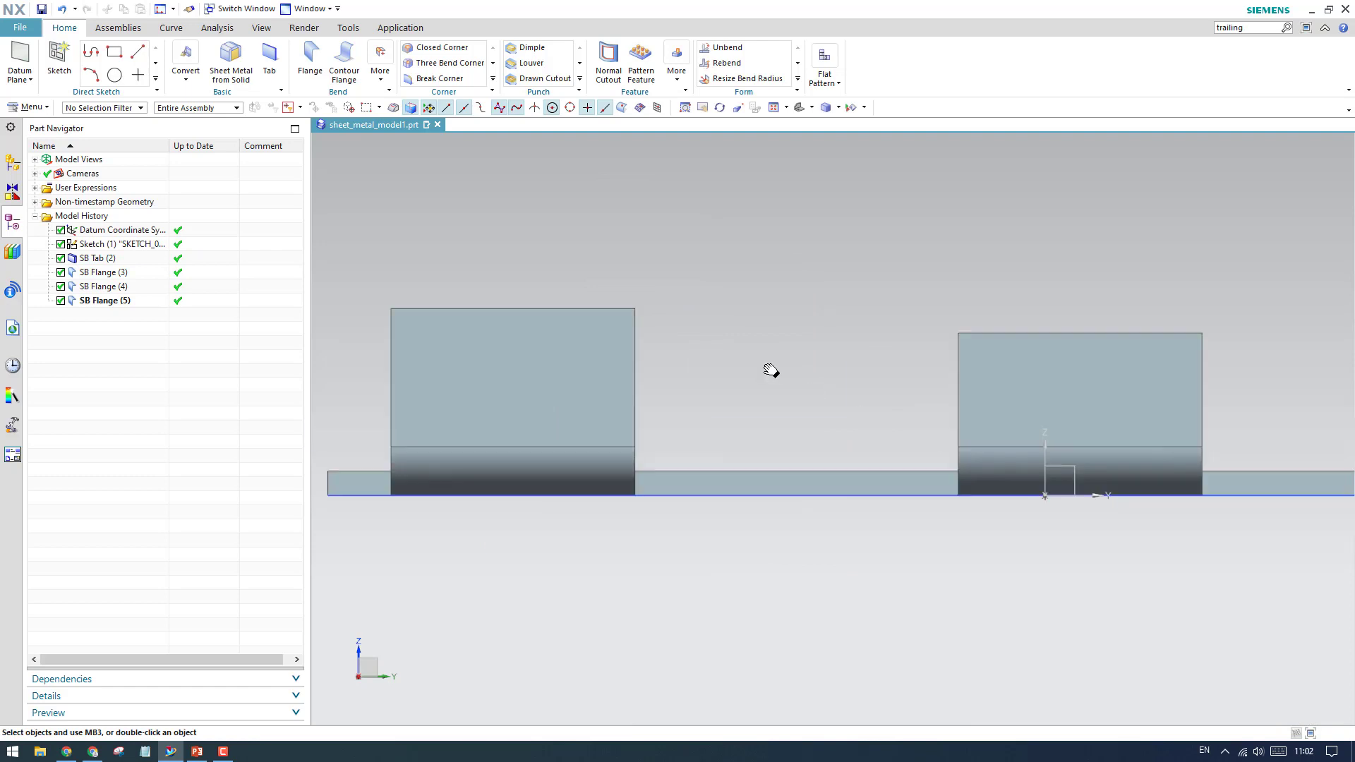
pyautogui.scroll(-4, 756, 357)
pyautogui.scroll(2, 700, 330)
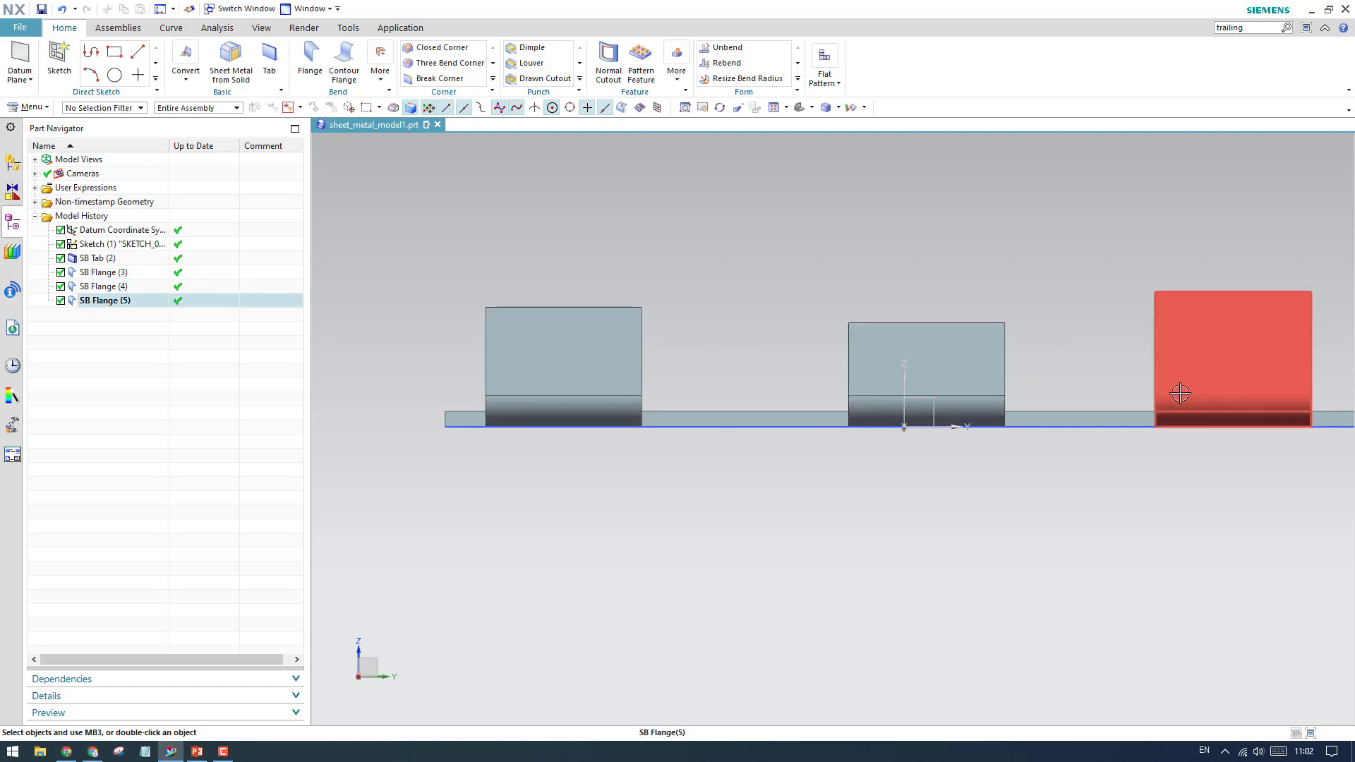
pyautogui.scroll(3, 1183, 393)
pyautogui.scroll(-1, 1071, 399)
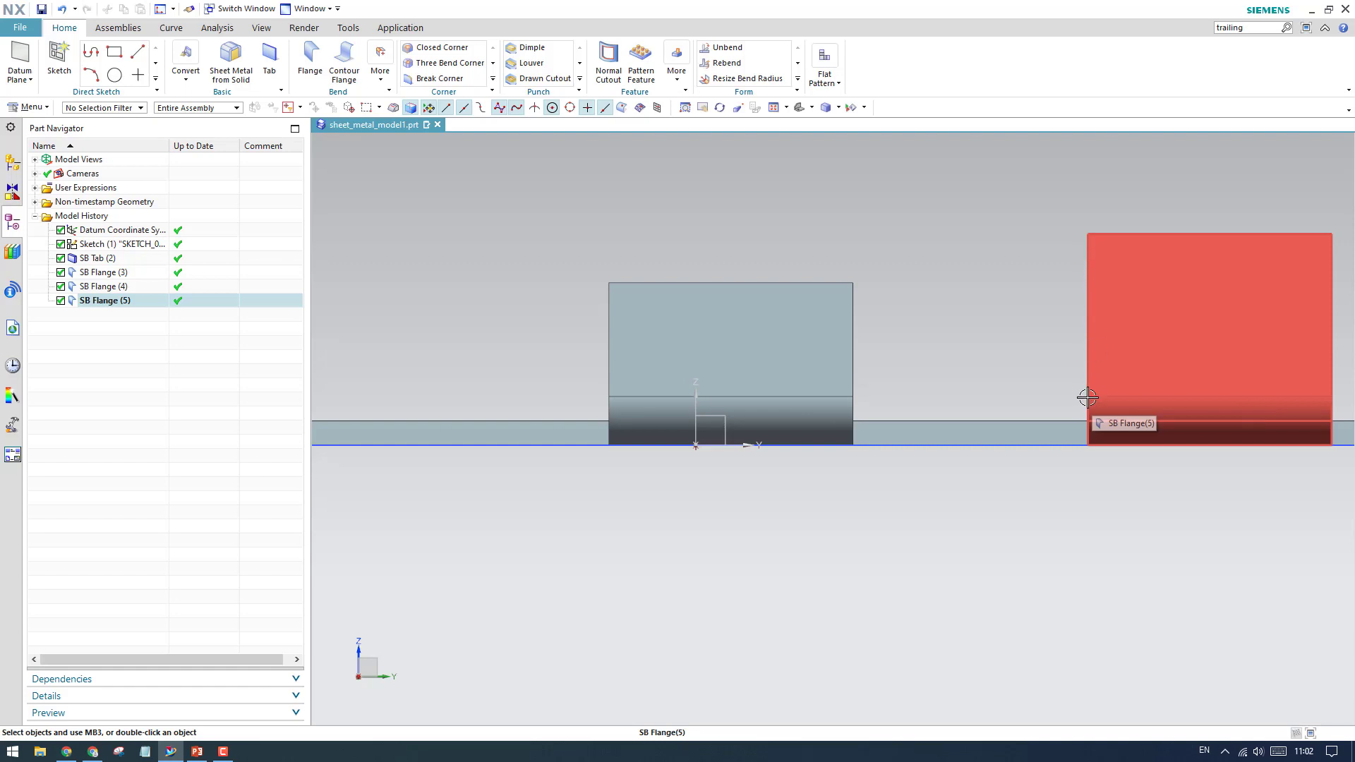
pyautogui.scroll(-3, 1052, 379)
# Start a new Flange with Inside length reference and Material Inside inset
pyautogui.moveTo(1052, 378); pyautogui.dragTo(793, 432, button='middle')
pyautogui.click(312, 62)
pyautogui.click(278, 248)
pyautogui.click(274, 265)
pyautogui.click(278, 249)
pyautogui.click(275, 265)
pyautogui.click(282, 225)
pyautogui.click(271, 244)
pyautogui.click(270, 249)
pyautogui.click(282, 266)
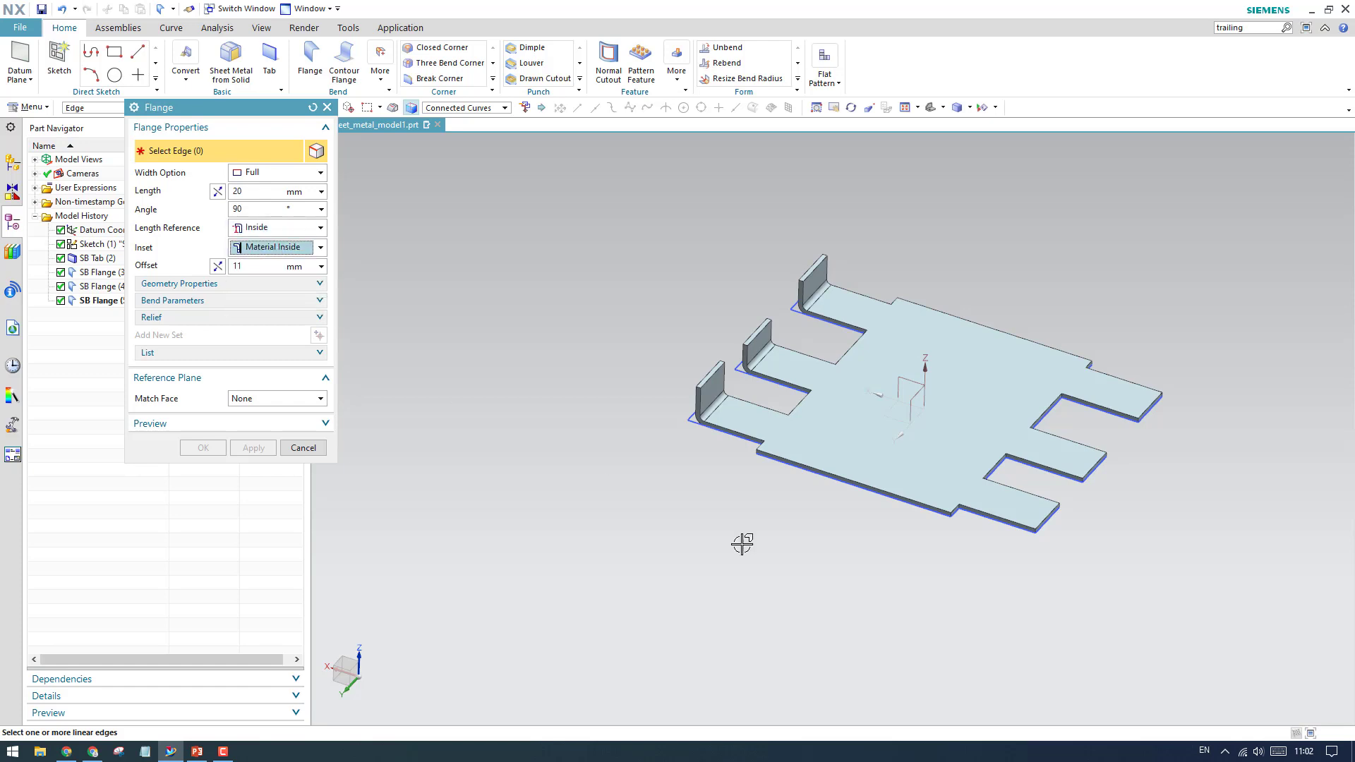
# Add a 20 mm flange to the rear tongue's outer edge on the -X side, with Material Inside inset and 0 mm offset
pyautogui.scroll(-5, 1127, 448)
pyautogui.click(1183, 327)
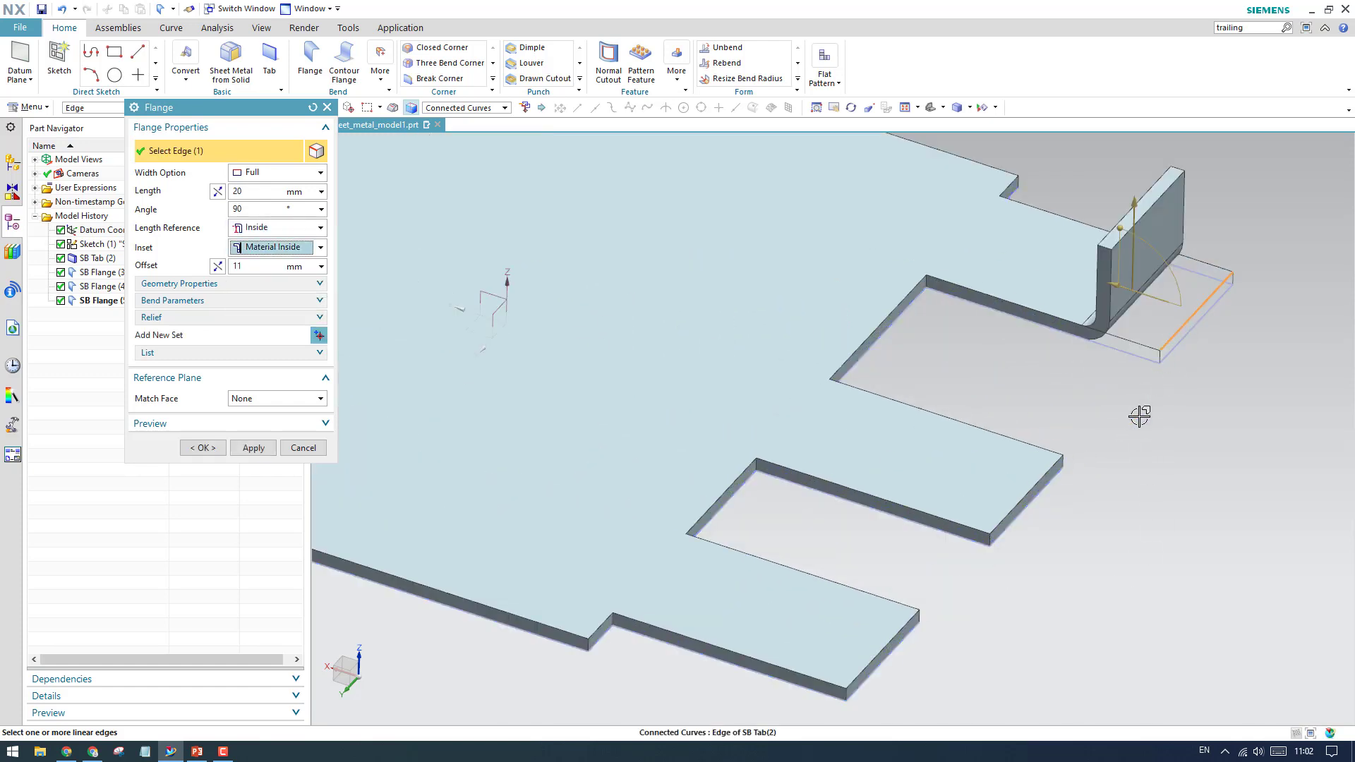
pyautogui.press('Tab')
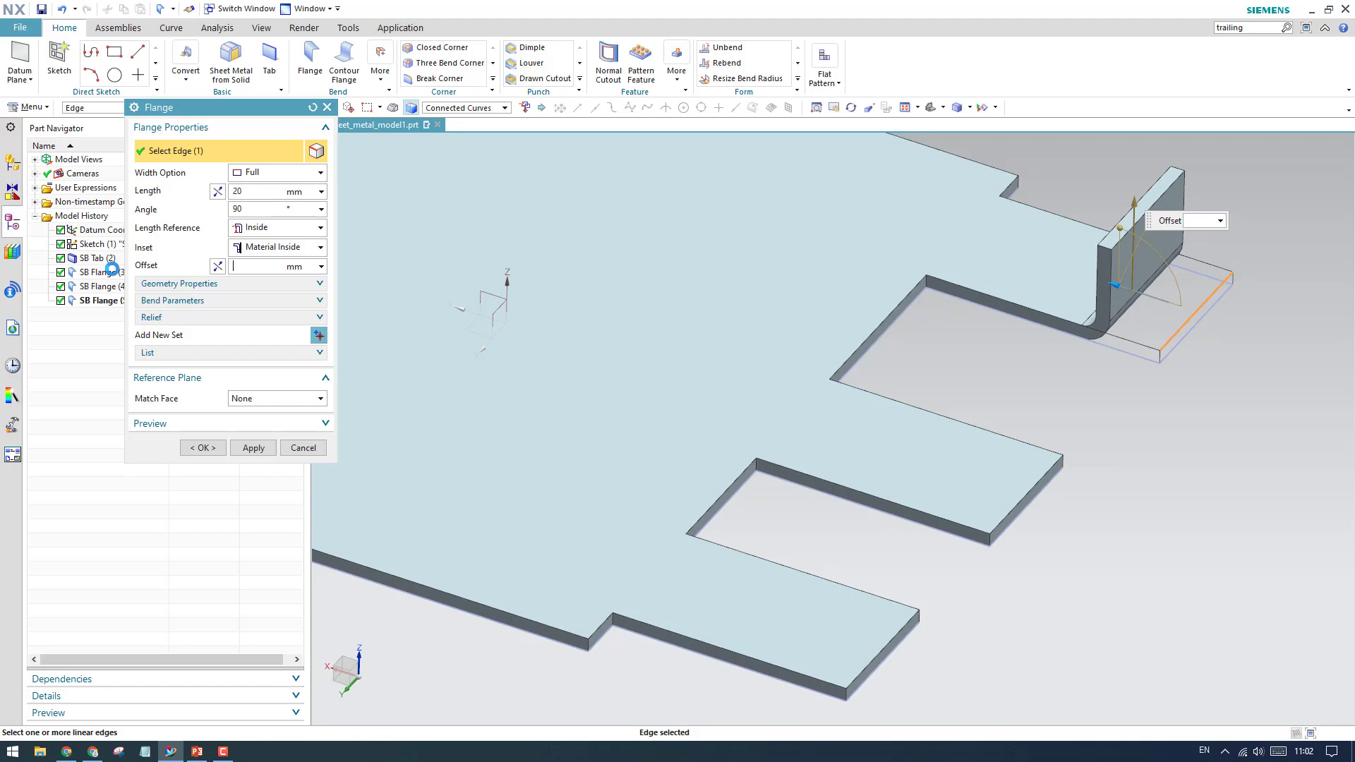
pyautogui.write('0')
pyautogui.press('Return')
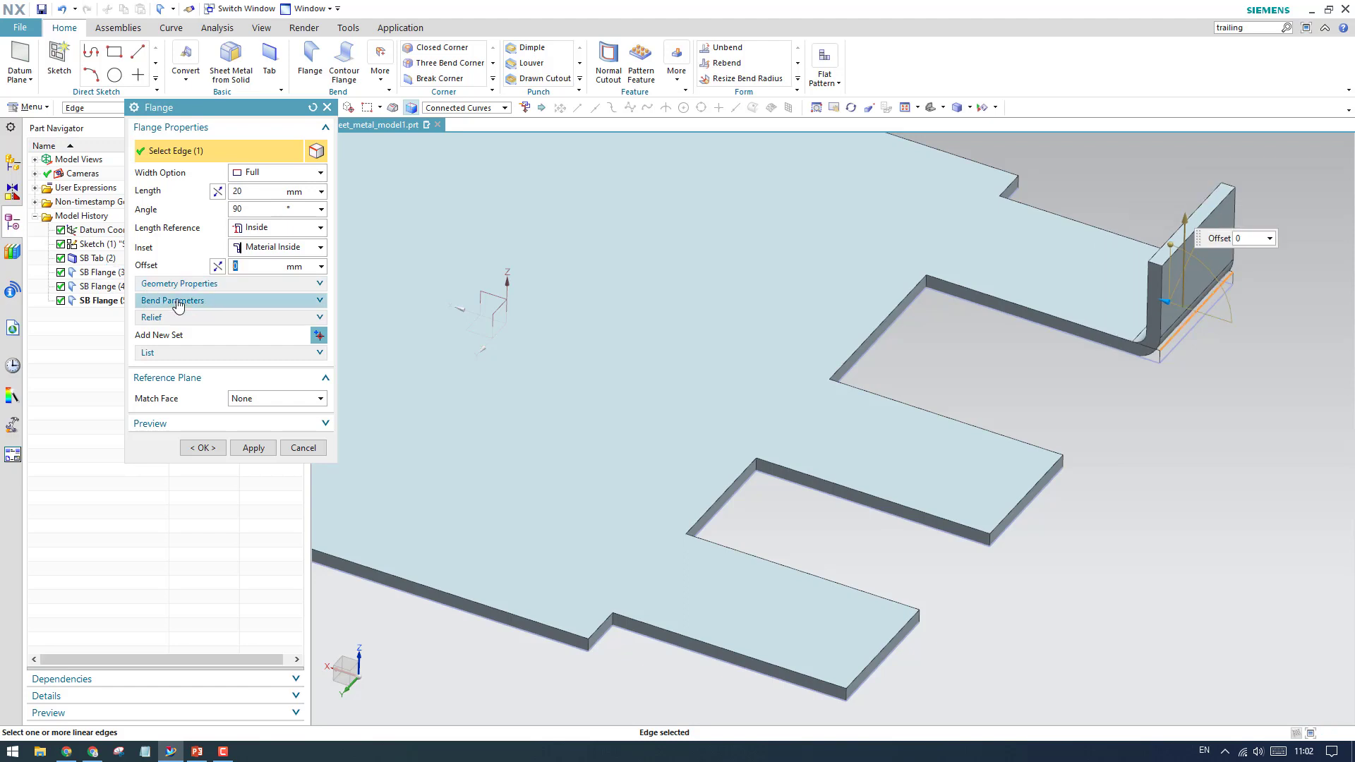
pyautogui.click(256, 448)
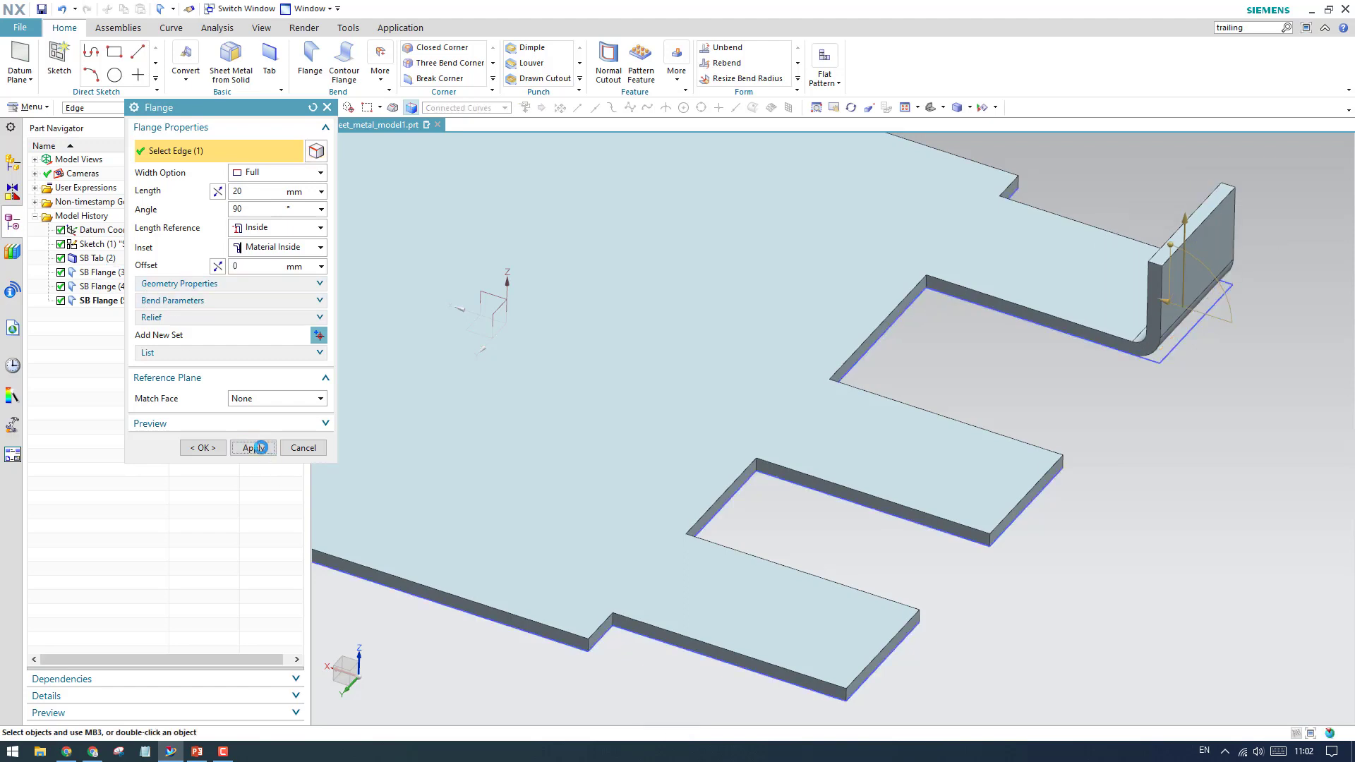
# Add a 20 mm flange to the middle tongue's outer edge on the -X side, with Material Outside inset
pyautogui.click(1031, 486)
pyautogui.click(273, 249)
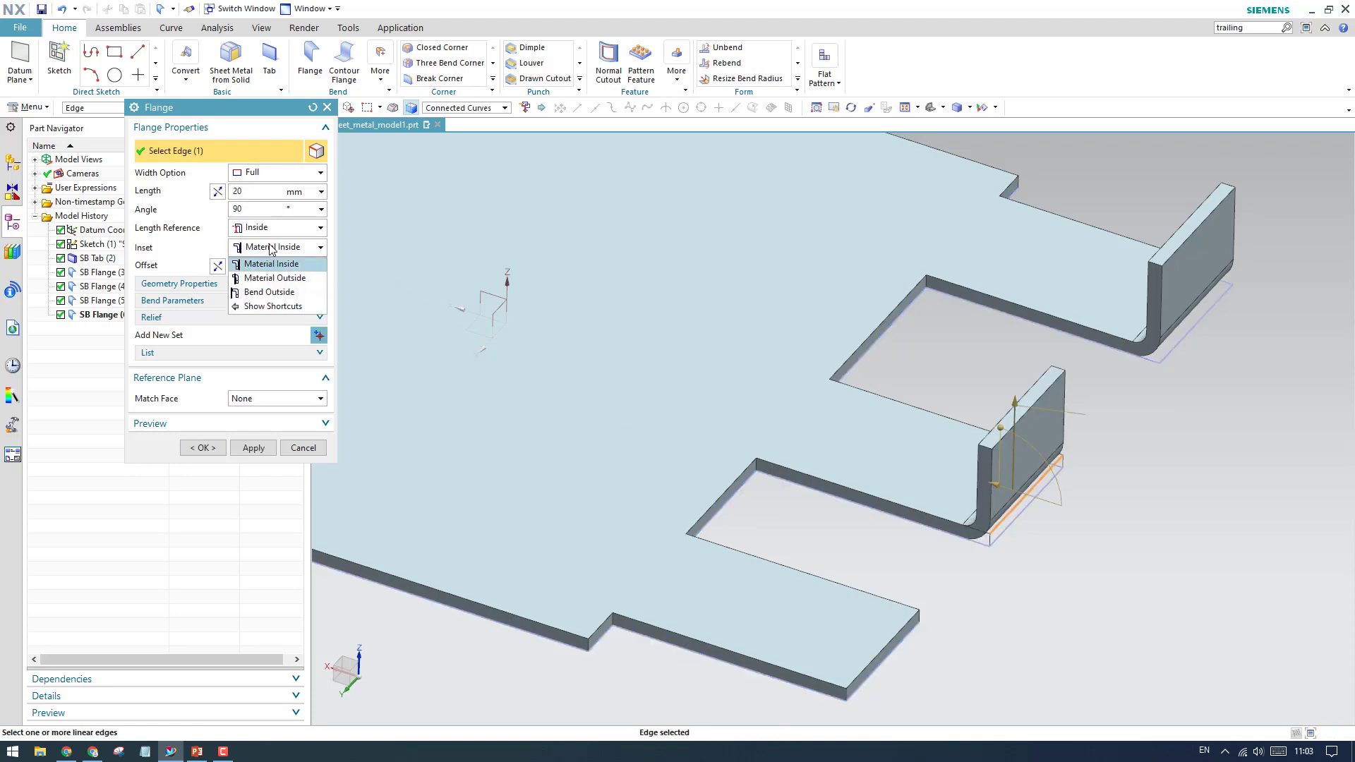
pyautogui.click(274, 278)
pyautogui.click(254, 448)
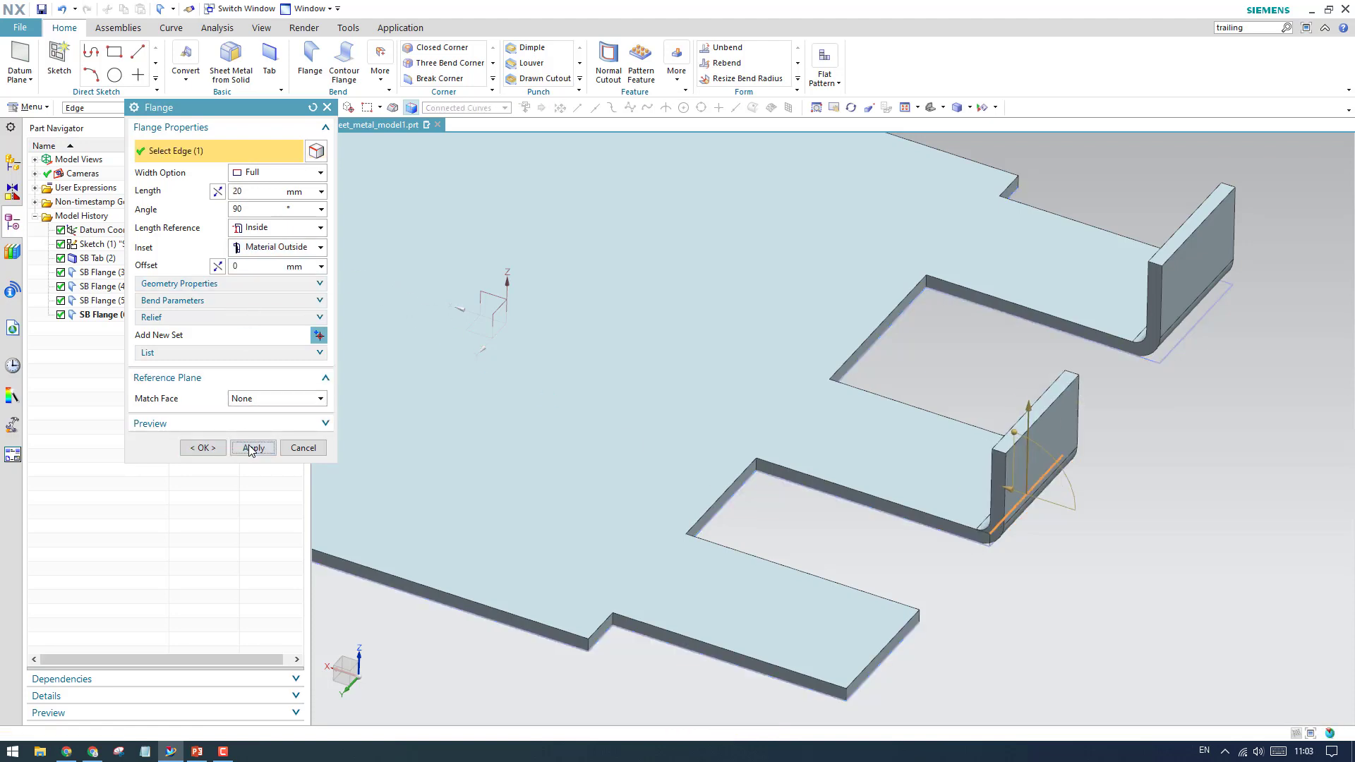
# Add a 20 mm flange to the front tongue's outer edge on the -X side, with Bend Outside inset
pyautogui.click(884, 643)
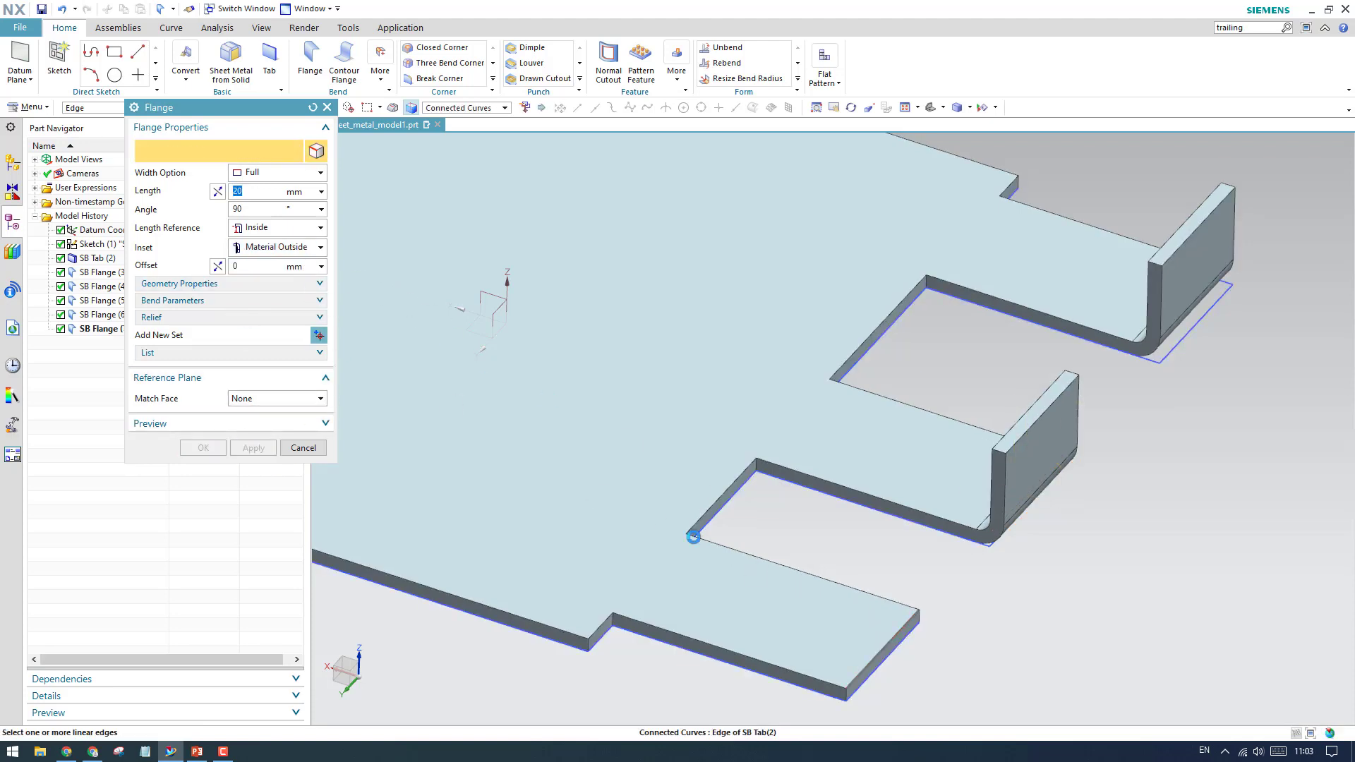
pyautogui.click(279, 248)
pyautogui.click(273, 292)
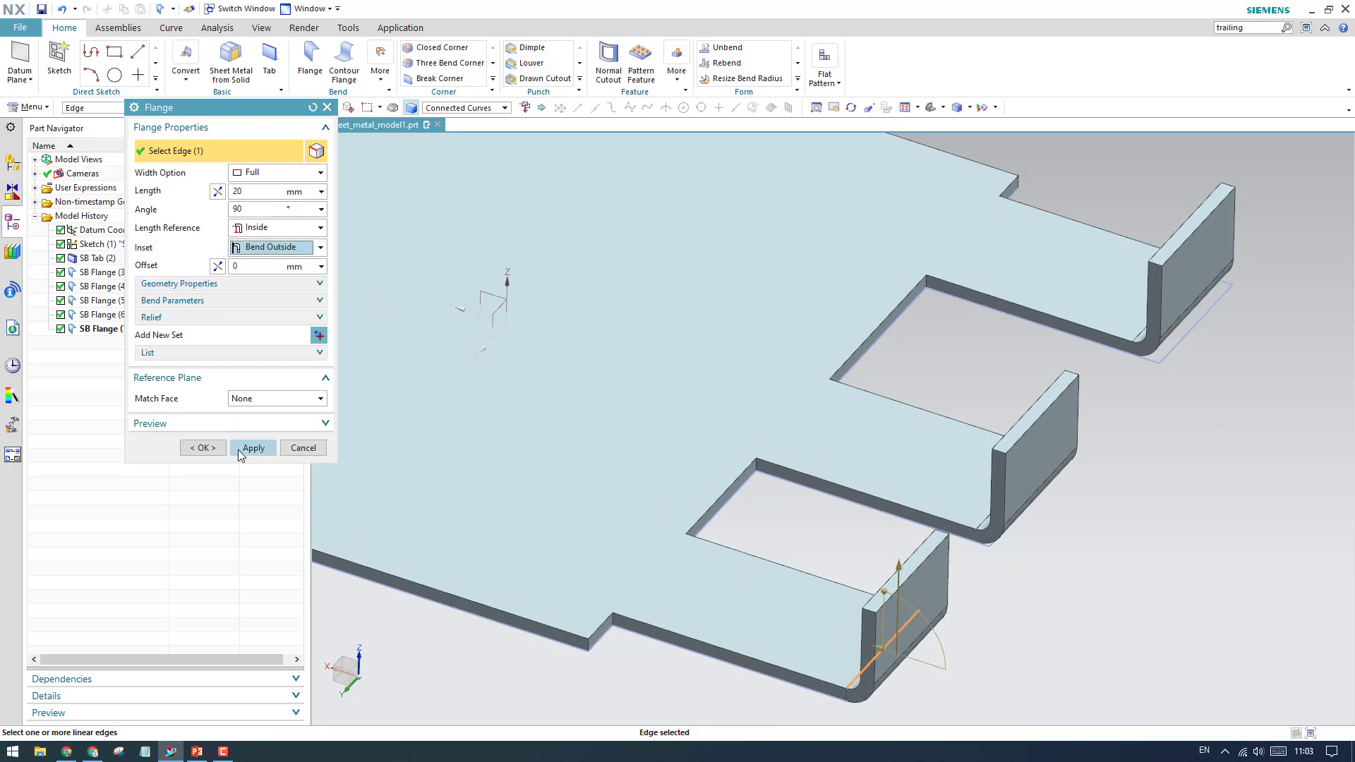
pyautogui.click(207, 447)
# Examine the three -X flanges in a straight-on front view and from an angle, comparing their positions under the different inset options
pyautogui.scroll(3, 949, 397)
pyautogui.hotkey('ctrl', 'alt', 'f')
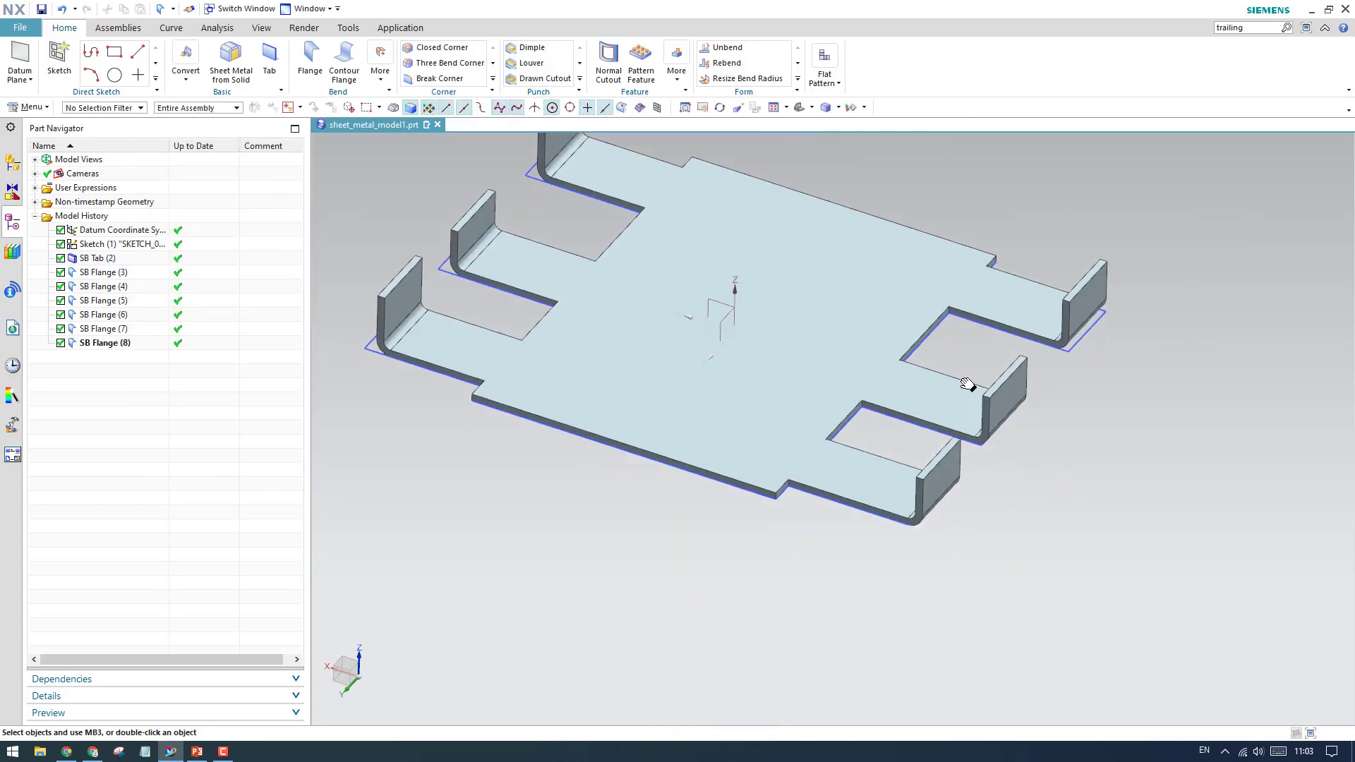
pyautogui.scroll(-5, 1061, 276)
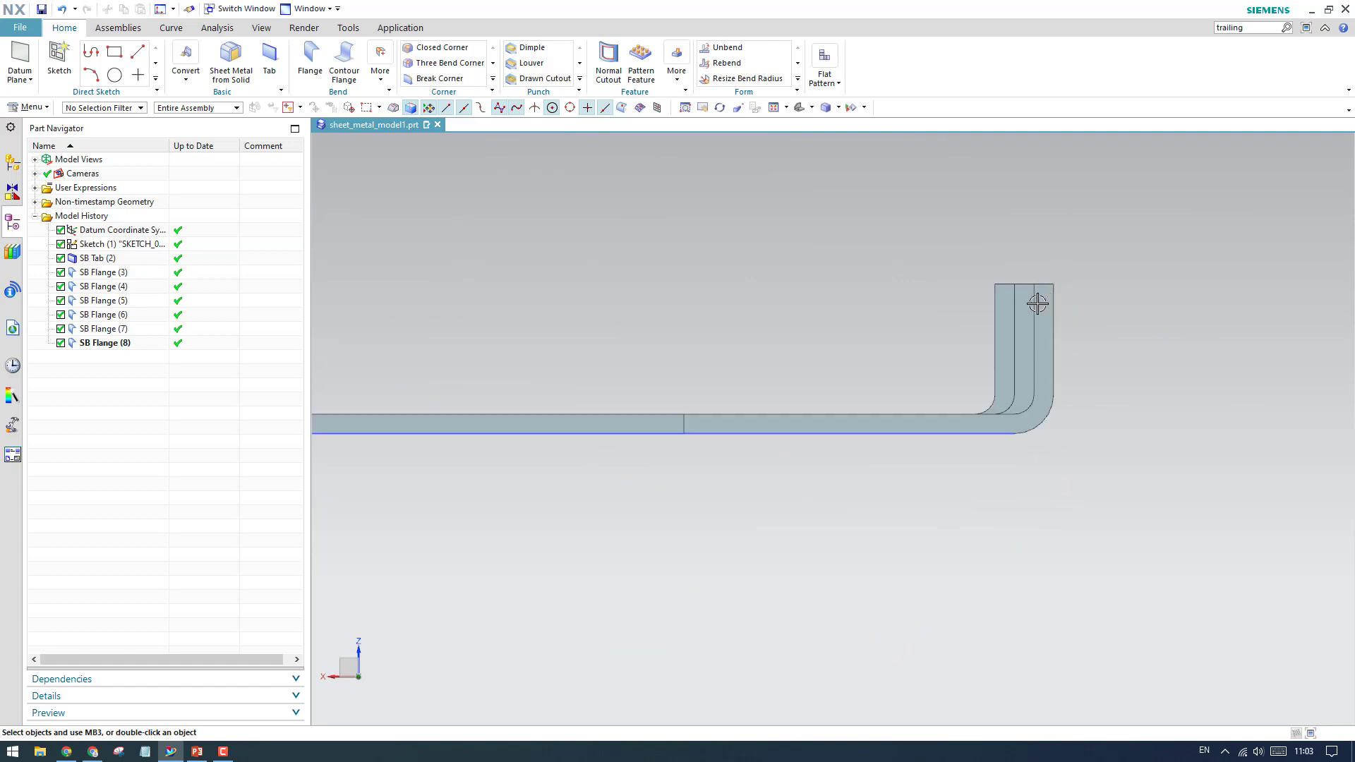
pyautogui.scroll(3, 1010, 315)
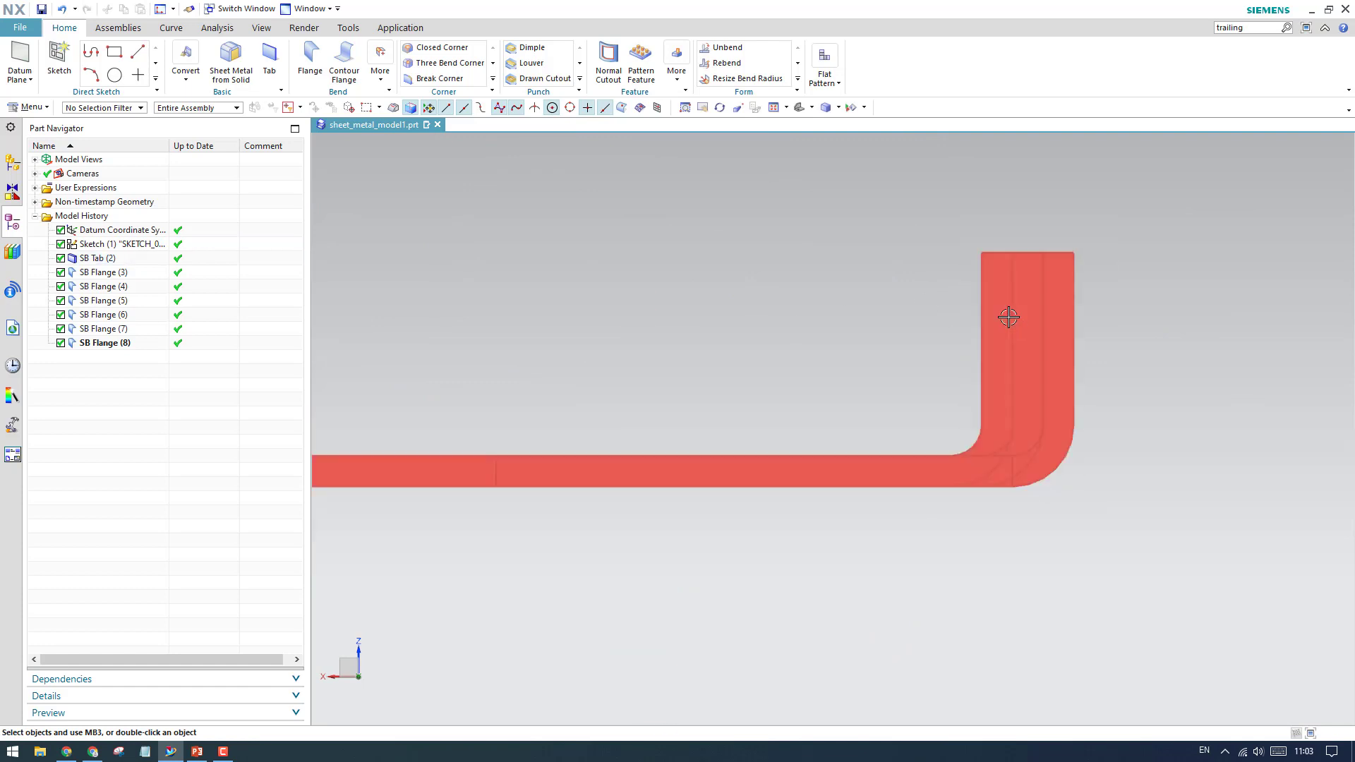
pyautogui.moveTo(1002, 311); pyautogui.dragTo(1013, 327, button='middle')
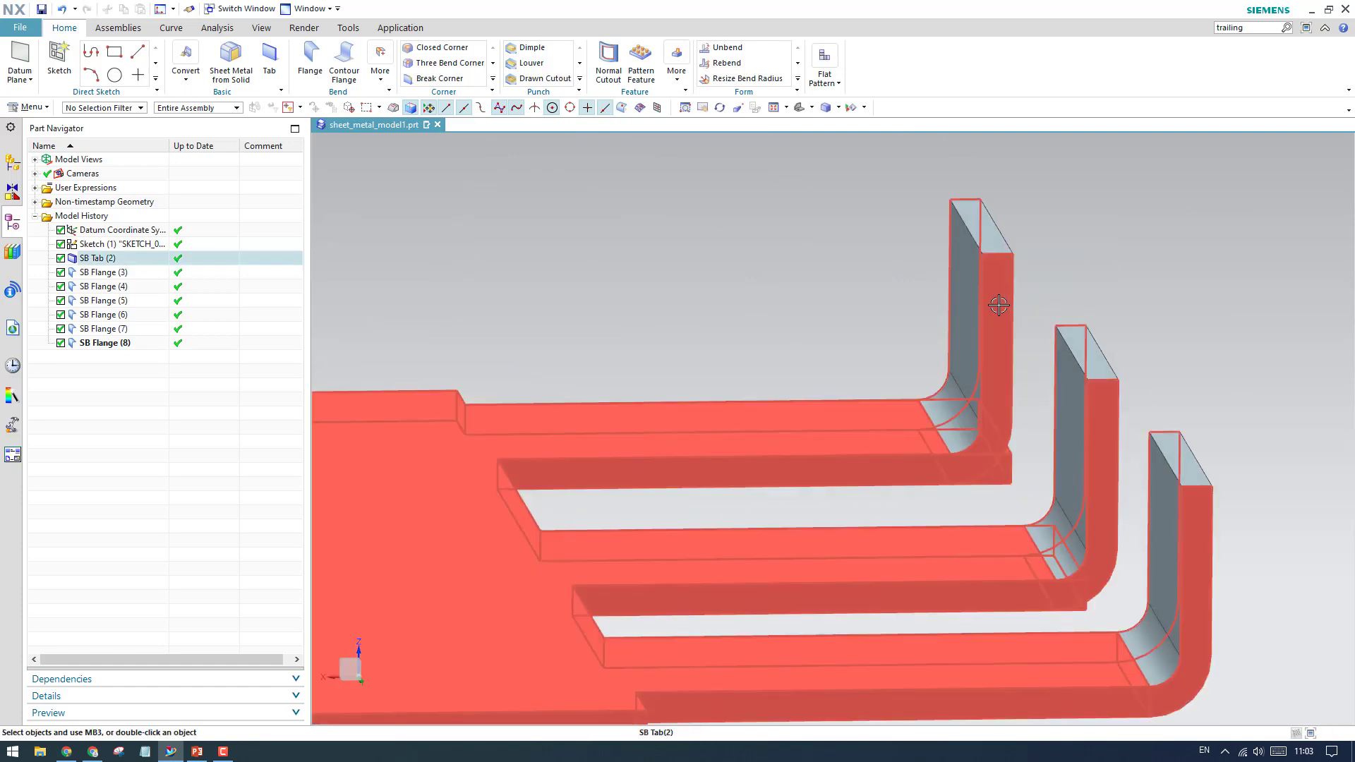
pyautogui.scroll(3, 999, 305)
pyautogui.scroll(-2, 1038, 351)
pyautogui.moveTo(1153, 312); pyautogui.dragTo(1045, 379, button='middle')
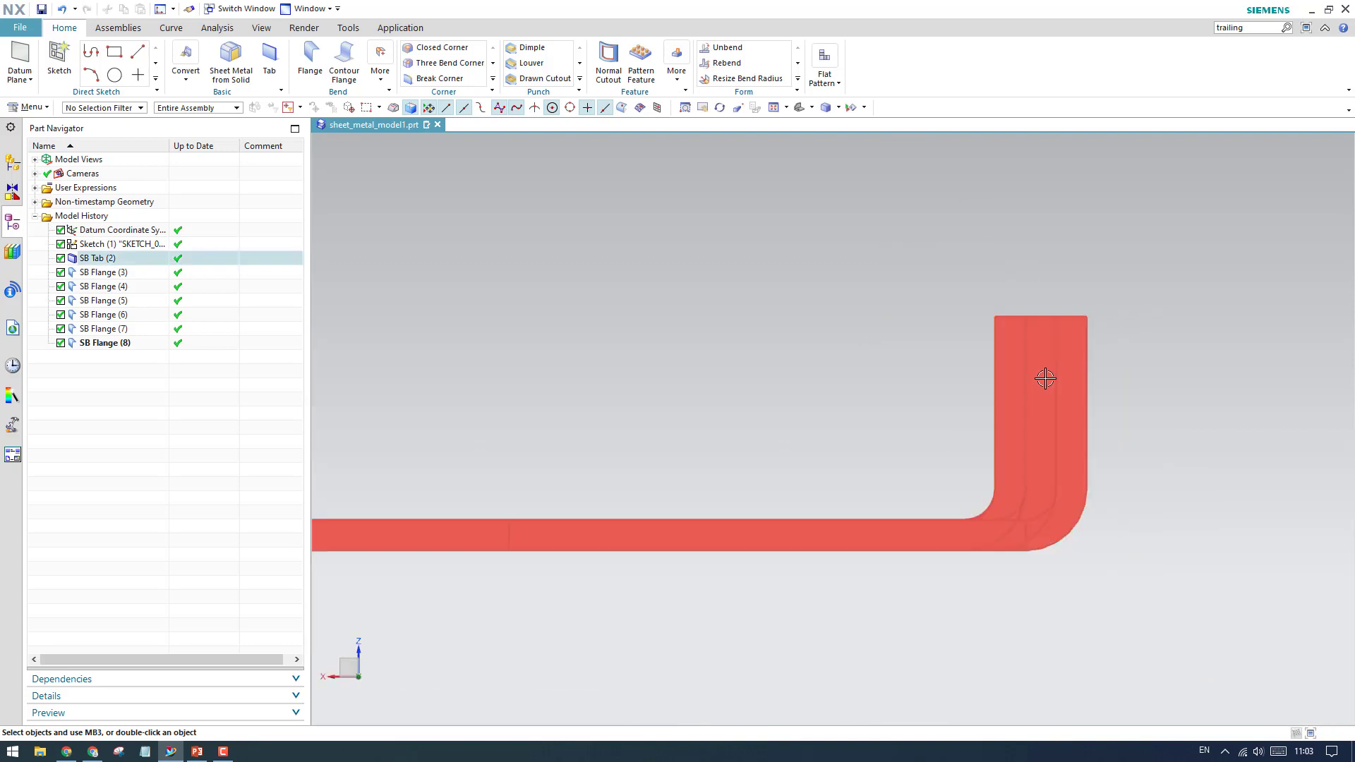
pyautogui.scroll(3, 1056, 380)
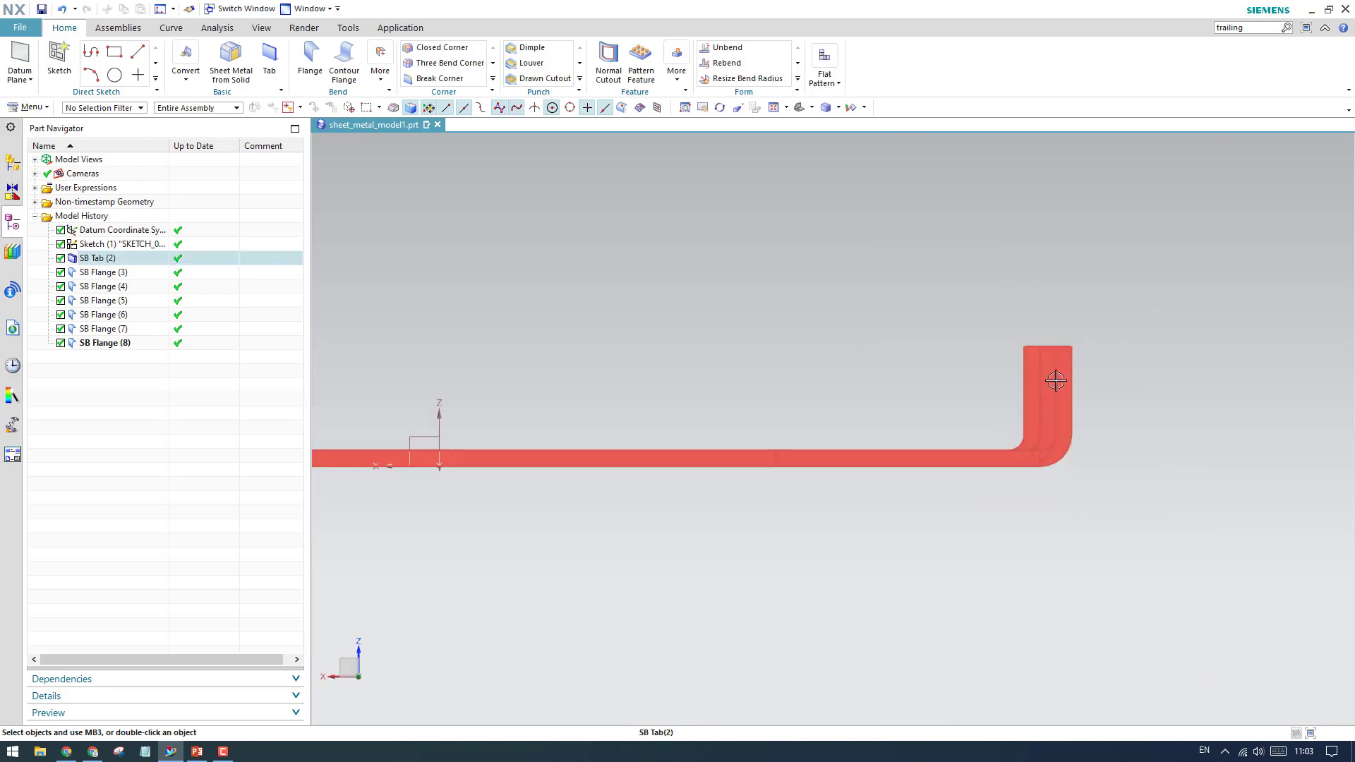
pyautogui.moveTo(1057, 379)
pyautogui.mouseDown(button='middle')
pyautogui.moveTo(1070, 389)
pyautogui.moveTo(880, 375)
pyautogui.moveTo(871, 403)
pyautogui.mouseUp(button='middle')
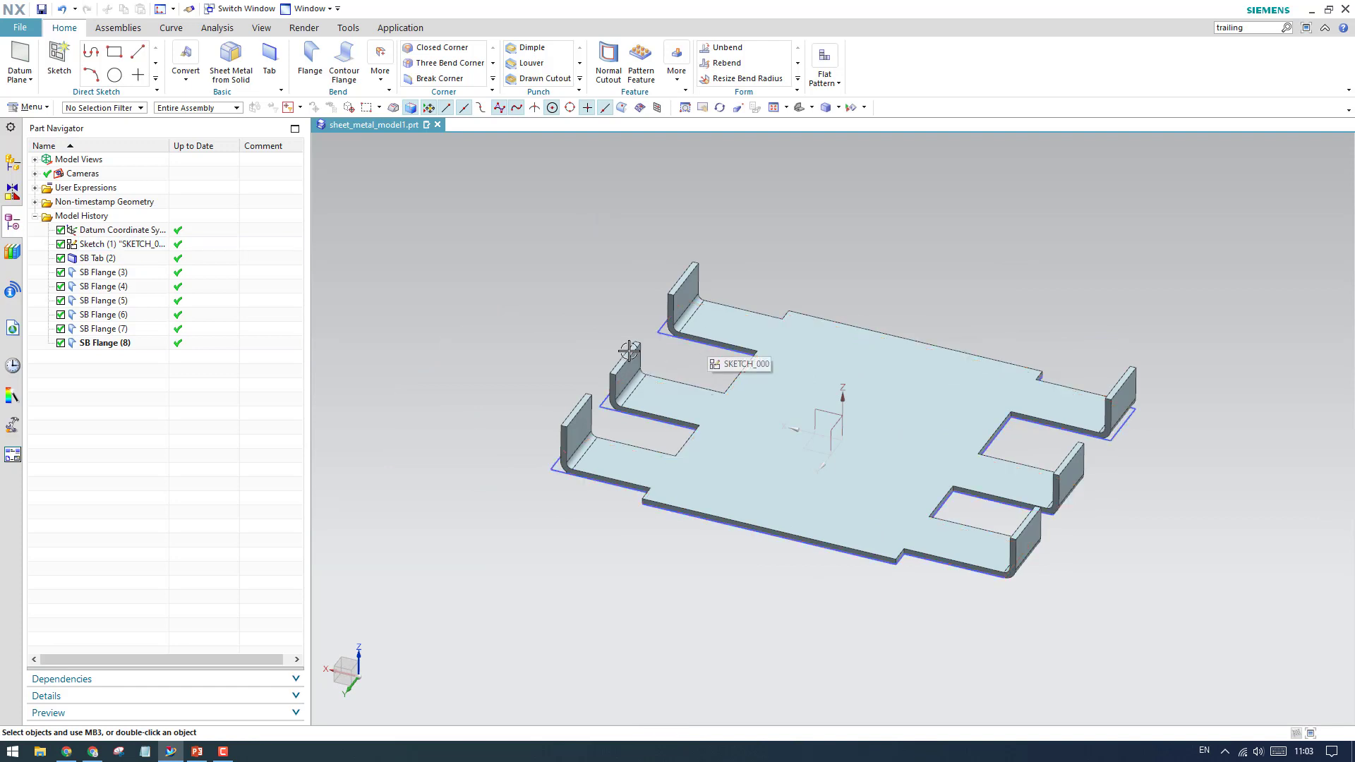
# Start a new Flange and show its geometry properties and relief settings
pyautogui.click(310, 63)
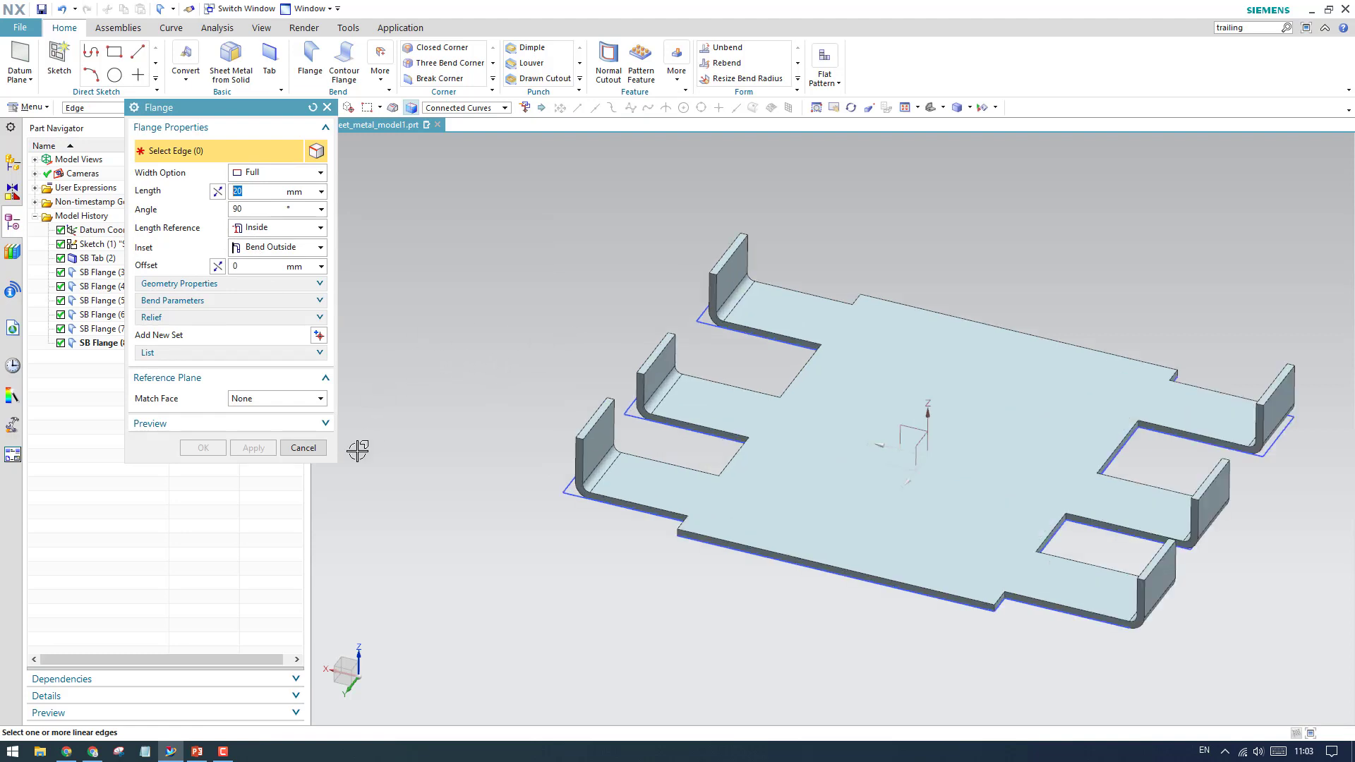
pyautogui.moveTo(264, 463); pyautogui.dragTo(265, 587)
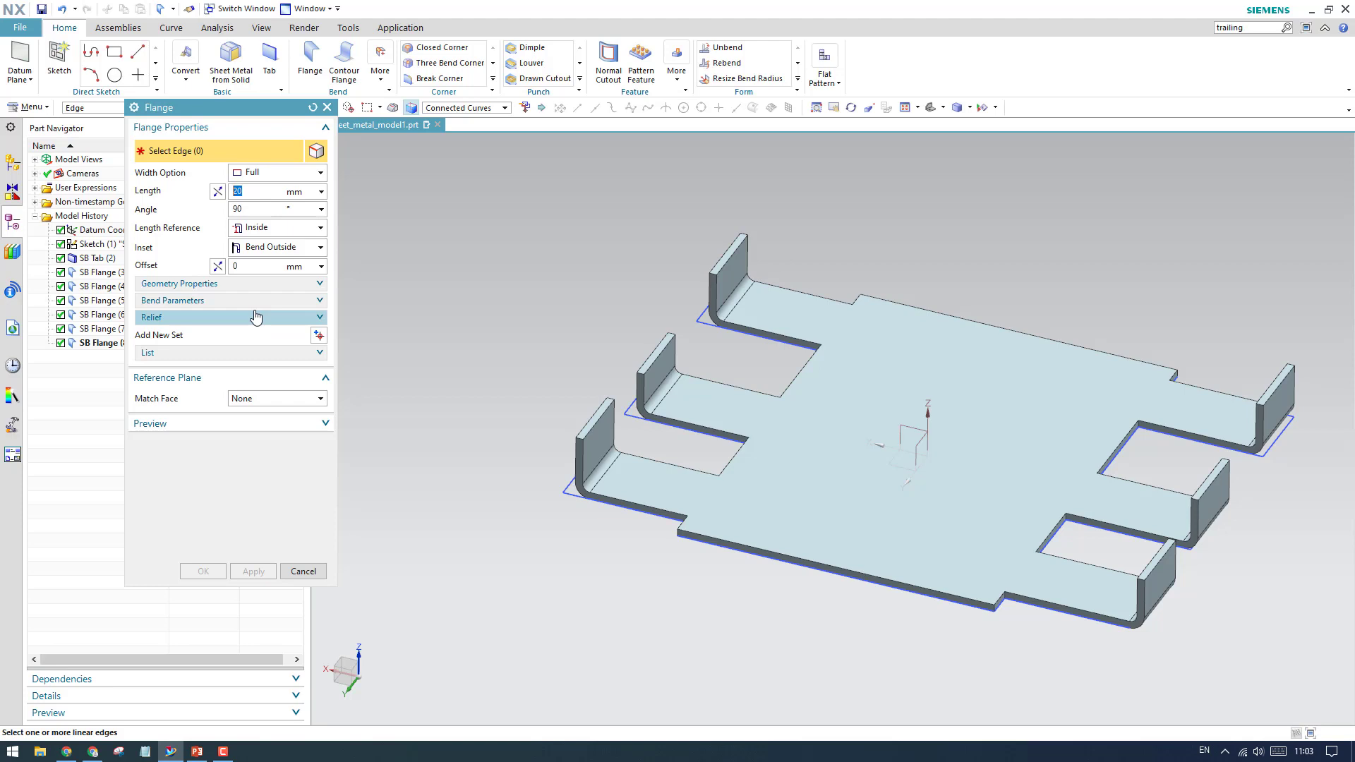
pyautogui.click(252, 285)
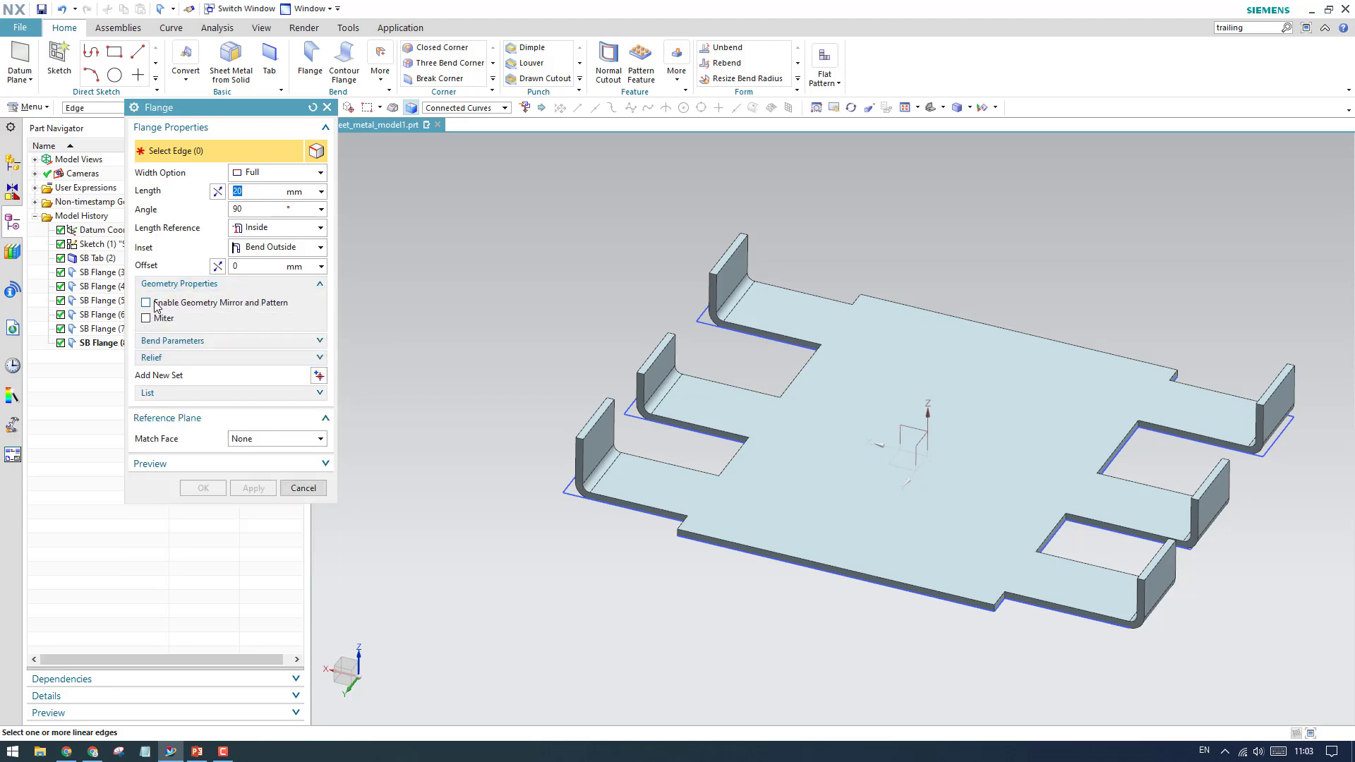
pyautogui.click(199, 358)
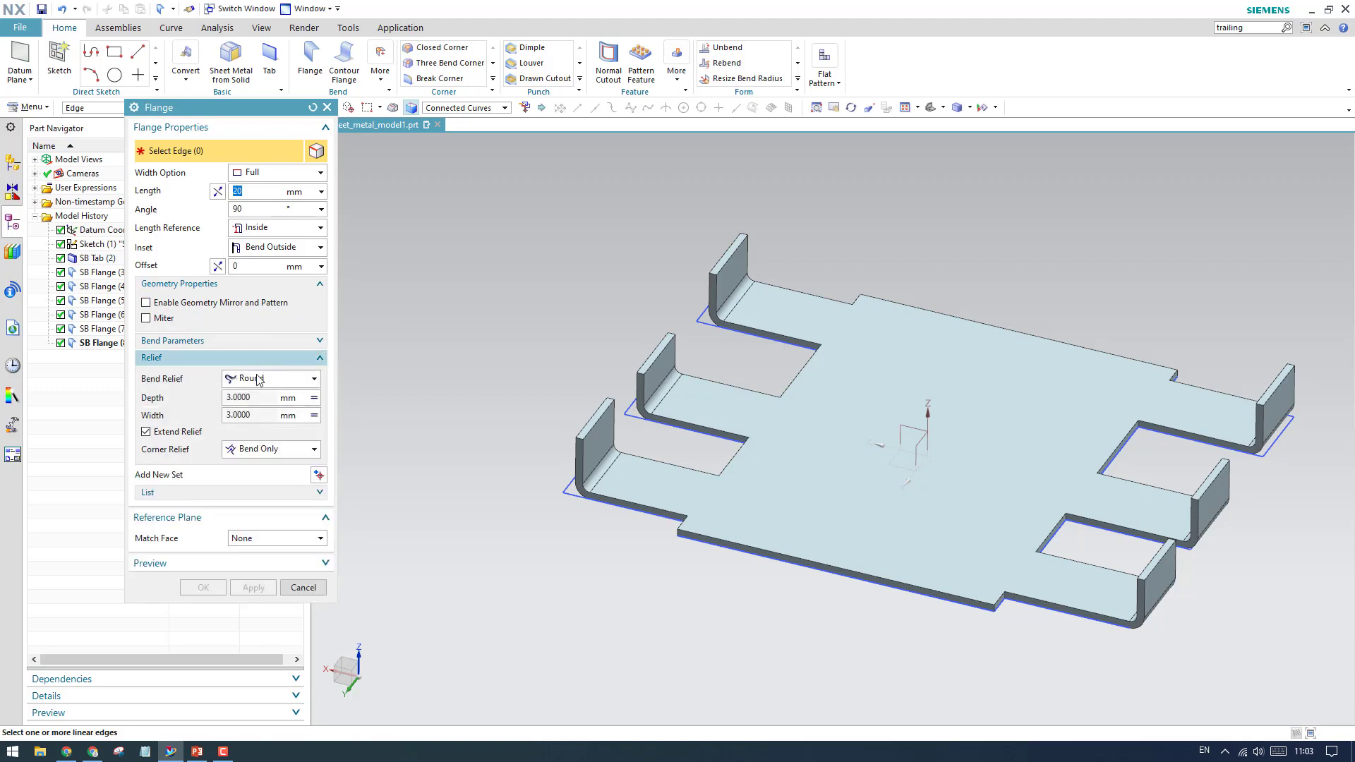